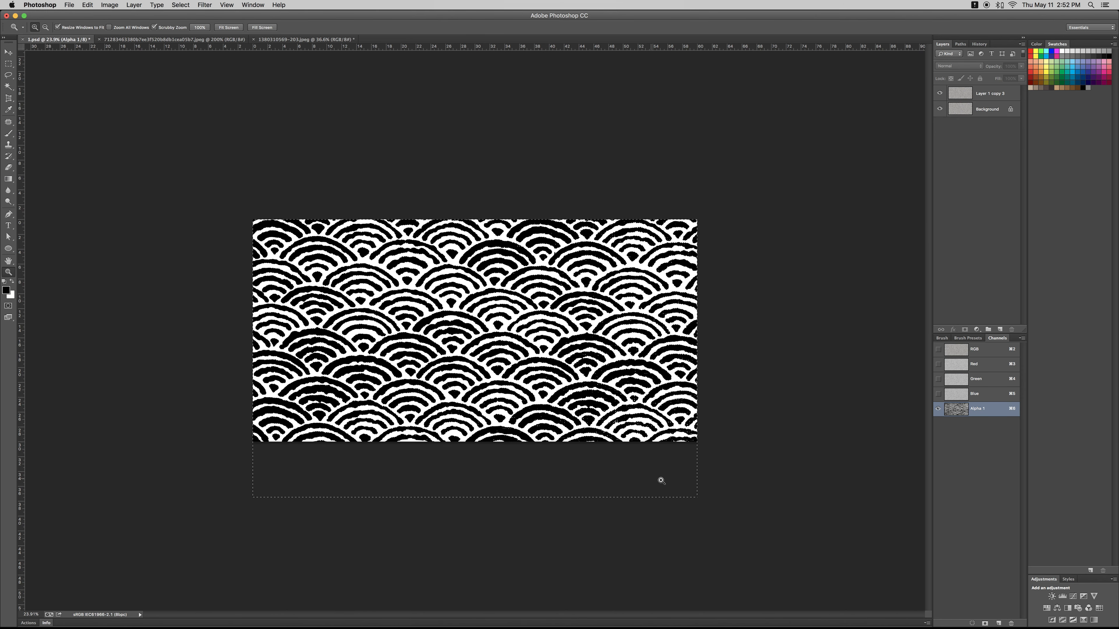
{"action": "key", "text": "super+d"}
{"action": "left_click_drag", "start_coordinate": [691, 497], "coordinate": [670, 474]}
{"action": "key", "text": "alt+super+z"}
{"action": "key", "text": "alt+super+z"}
{"action": "key", "text": "alt+super+z"}
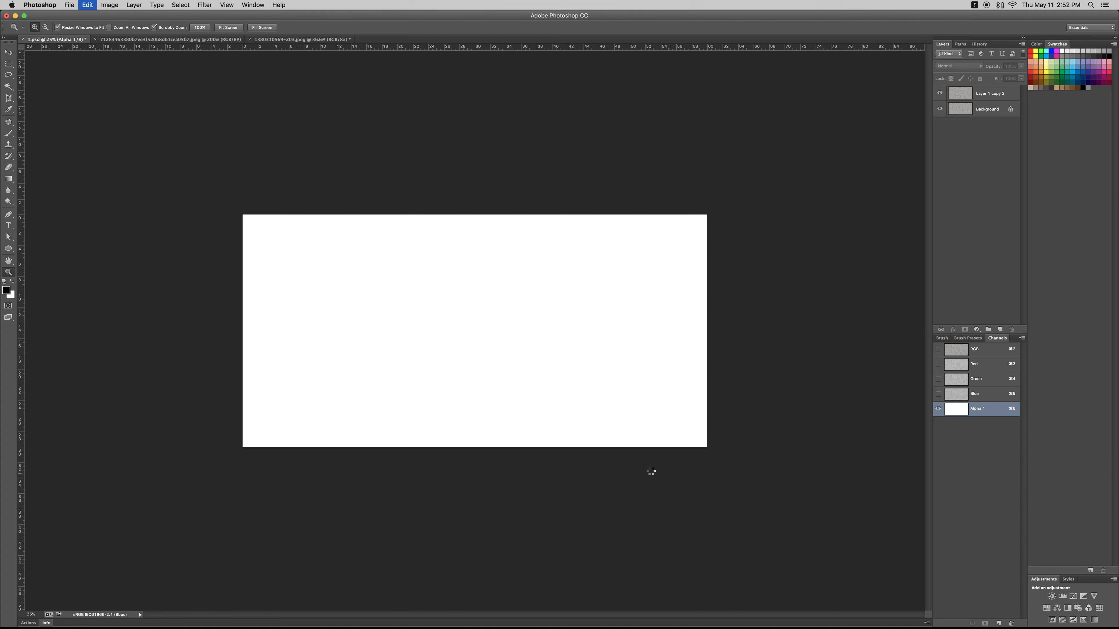
{"action": "key", "text": "super+z"}
{"action": "left_click", "coordinate": [505, 348], "text": "super"}
{"action": "key", "text": "Return"}
{"action": "key", "text": "super+z"}
{"action": "key", "text": "super+z"}
{"action": "key", "text": "super+z"}
{"action": "key", "text": "super+z"}
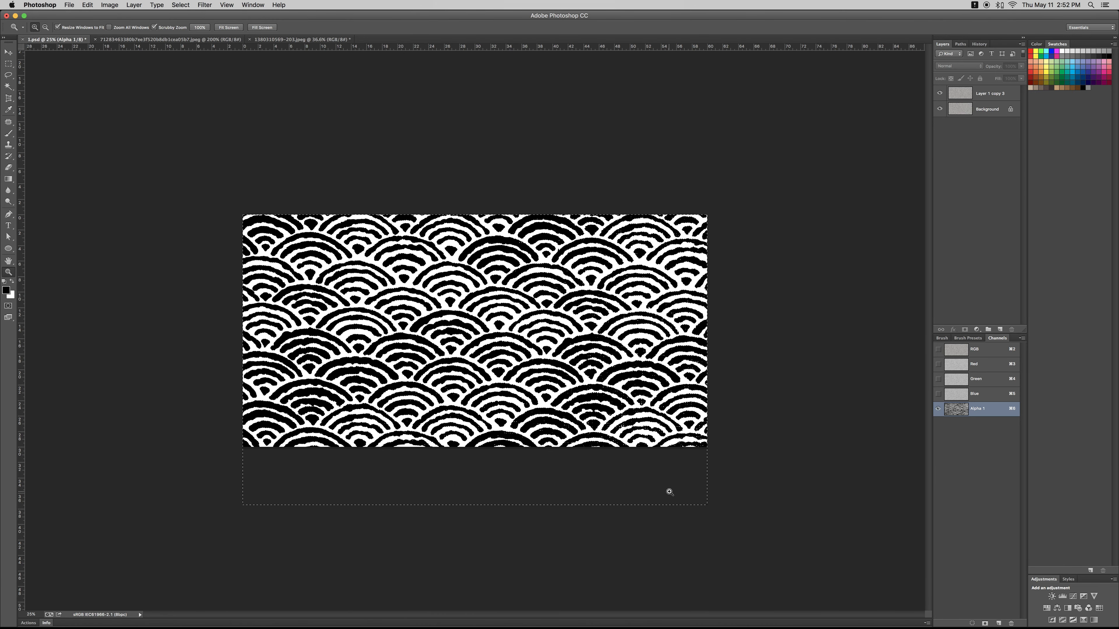
- Try to scale the pasted wave pattern in the Alpha 1 channel to about 80% and reposition it
{"action": "left_click", "coordinate": [975, 99]}
{"action": "left_click", "coordinate": [972, 410]}
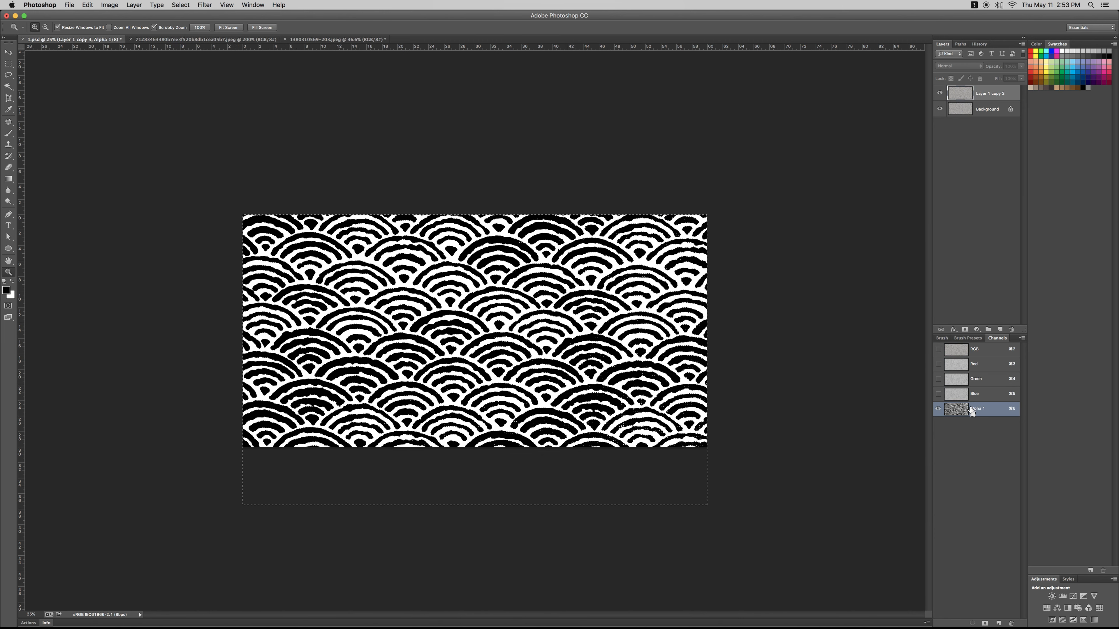
{"action": "key", "text": "super+t"}
{"action": "left_click_drag", "start_coordinate": [706, 505], "coordinate": [611, 445]}
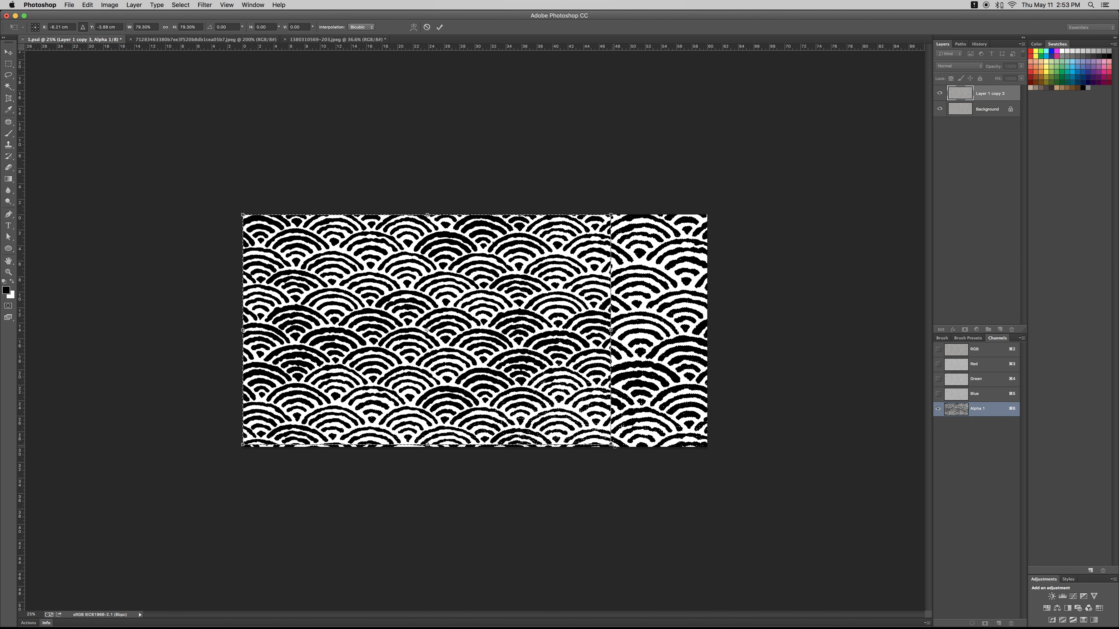
{"action": "left_click_drag", "start_coordinate": [611, 445], "coordinate": [613, 446]}
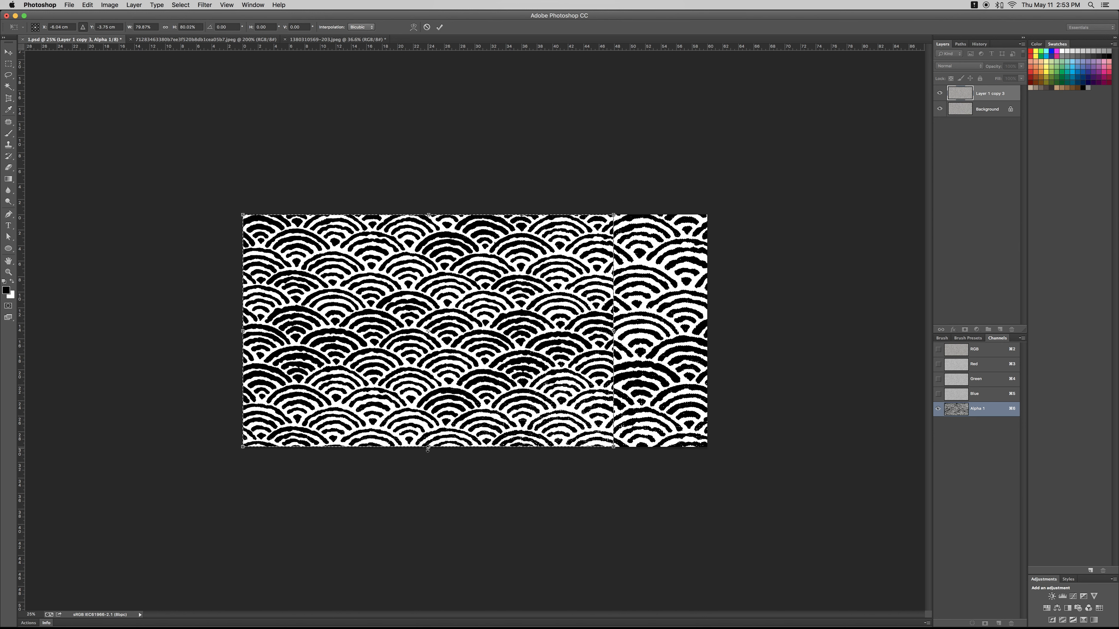
{"action": "key", "text": "Return"}
{"action": "key", "text": "z"}
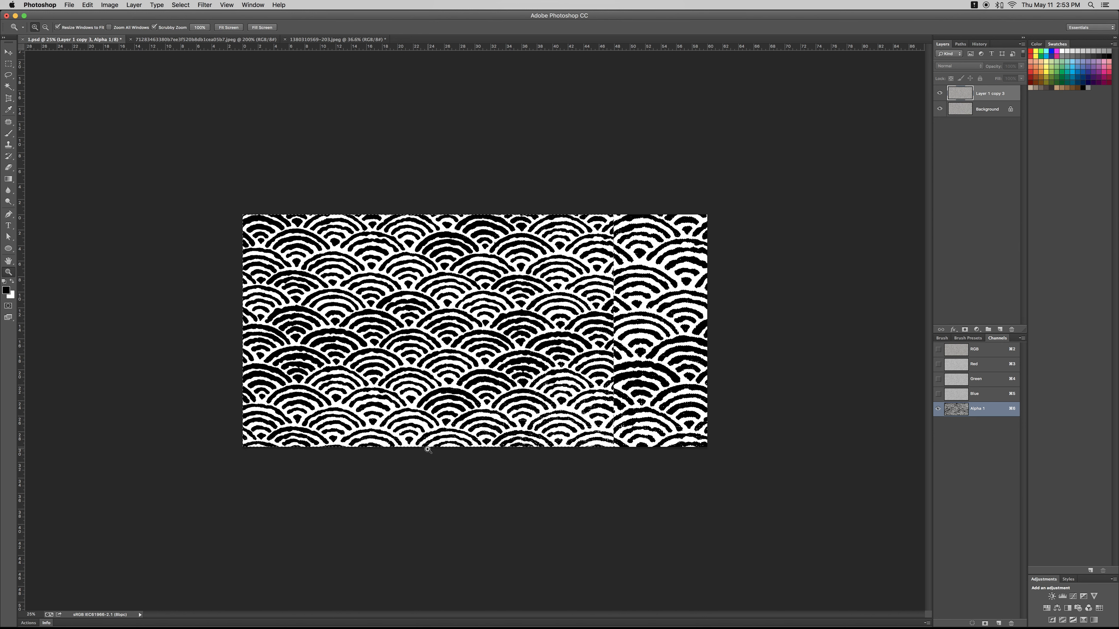
{"action": "left_click_drag", "start_coordinate": [414, 423], "coordinate": [622, 409]}
{"action": "key", "text": "super+z"}
{"action": "key", "text": "super+v"}
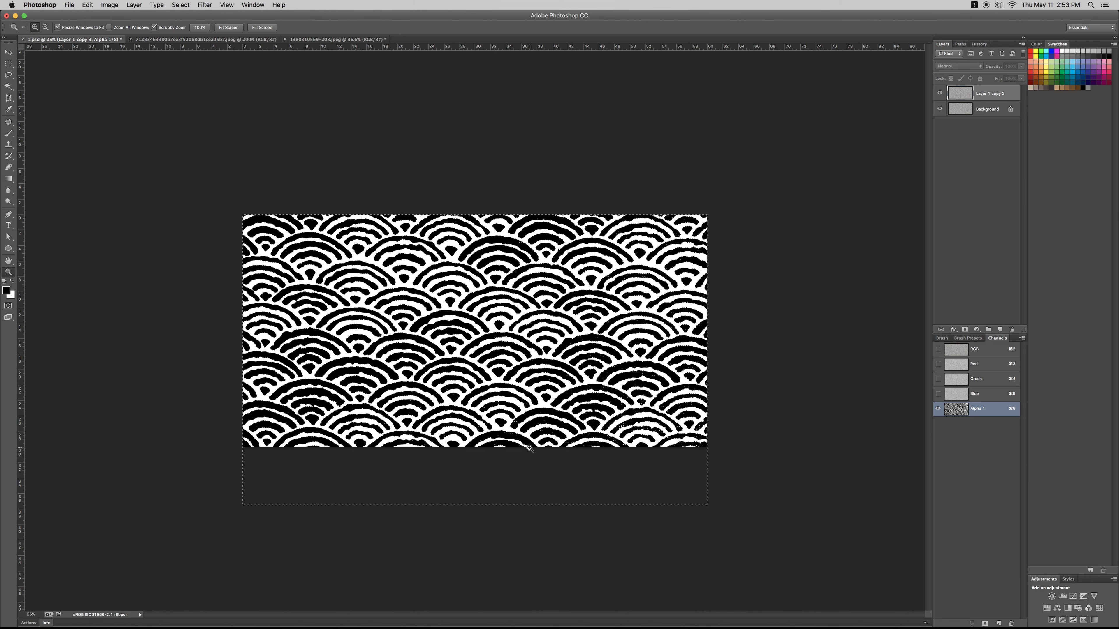
- Try again to shrink the Alpha 1 wave pattern to the canvas height at about 80%, then undo it
{"action": "key", "text": "super+t"}
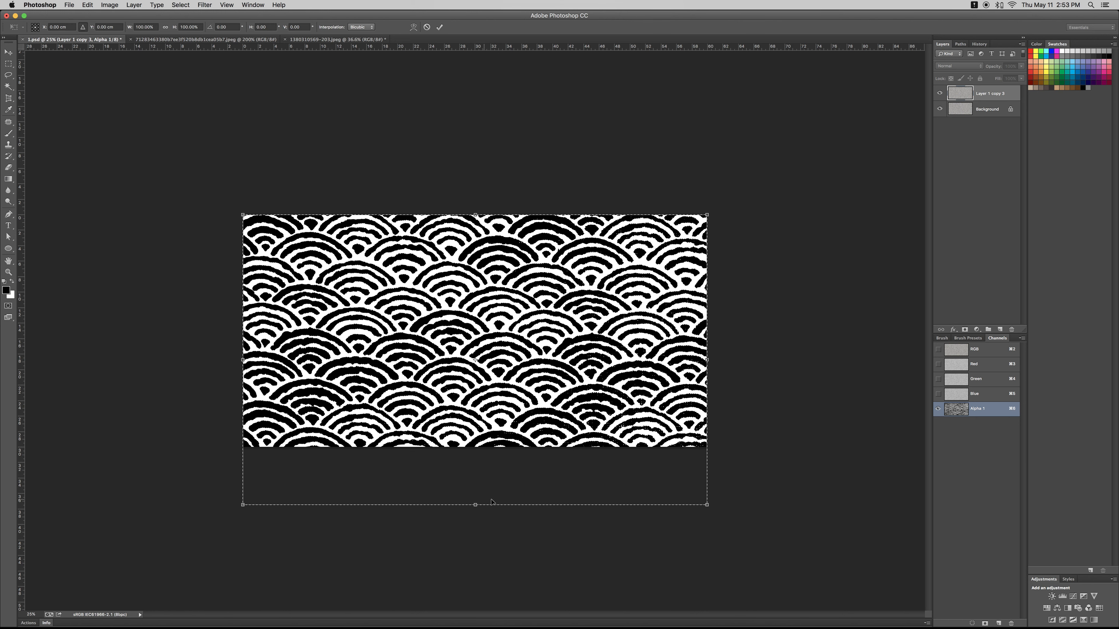
{"action": "left_click_drag", "start_coordinate": [706, 505], "coordinate": [613, 446]}
{"action": "left_click_drag", "start_coordinate": [426, 444], "coordinate": [426, 446]}
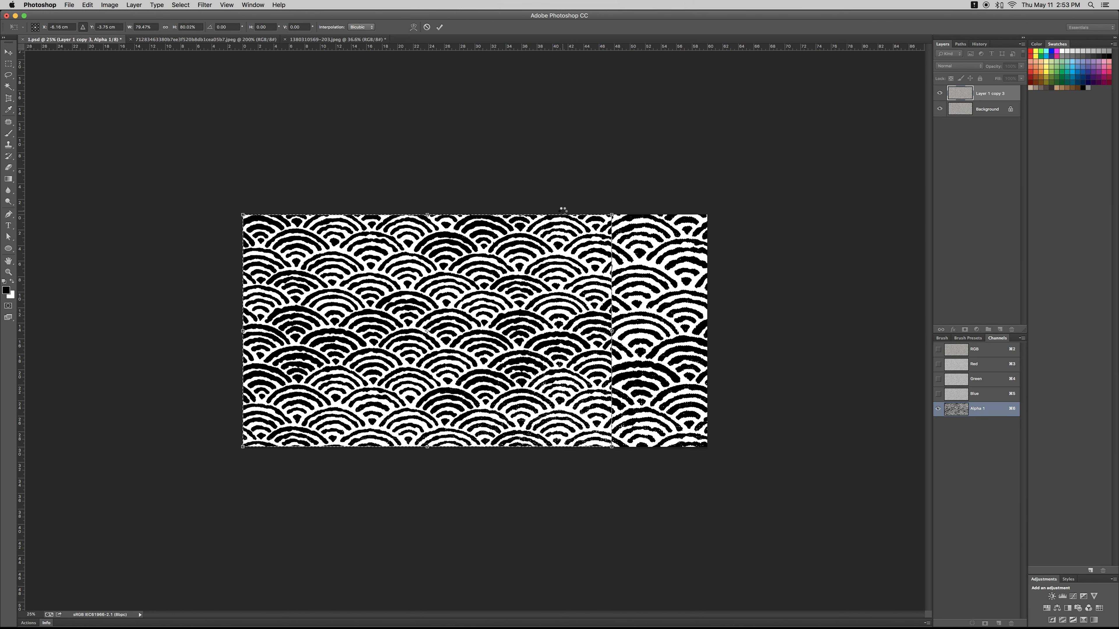
{"action": "key", "text": "Return"}
{"action": "key", "text": "super+d"}
{"action": "key", "text": "alt+super+z"}
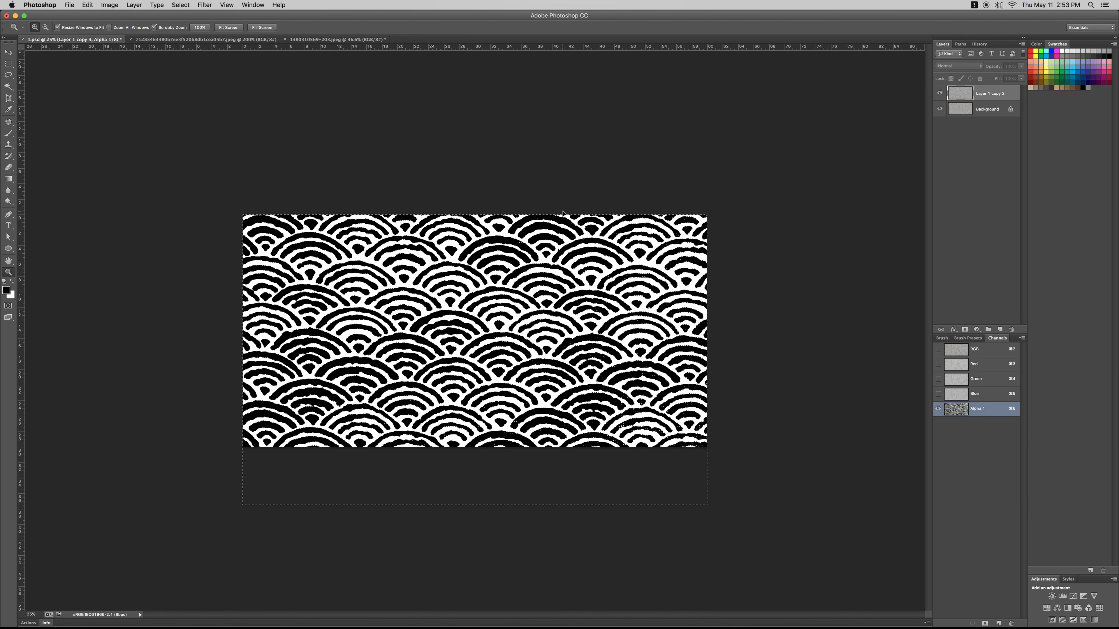
- Deselect the pattern in Alpha 1 and paste the wave pattern into a new alpha channel
{"action": "key", "text": "w"}
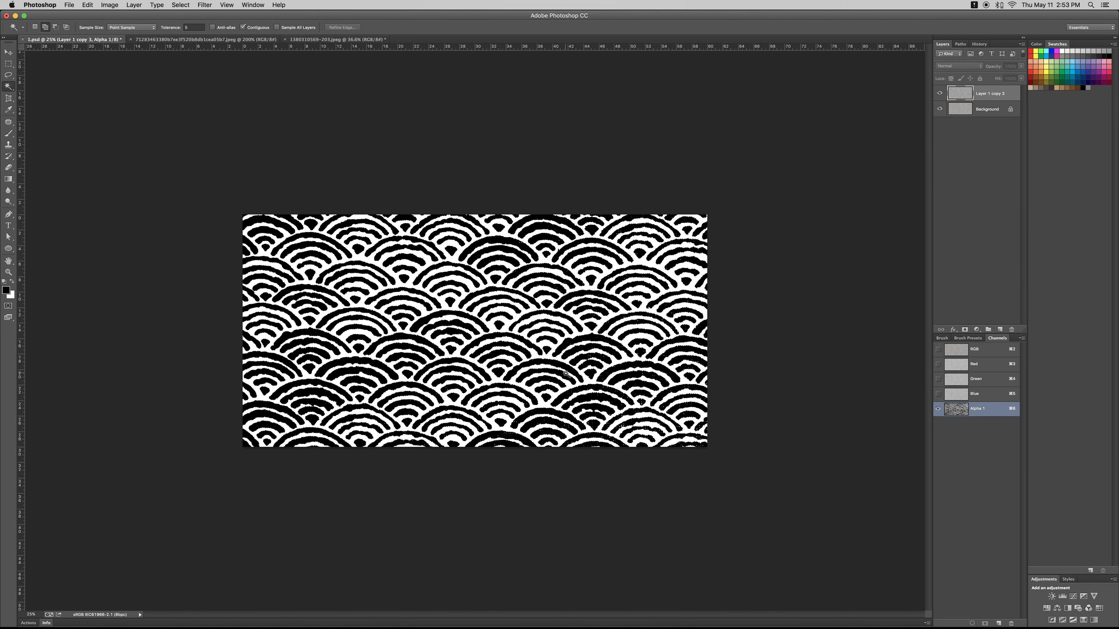
{"action": "key", "text": "super+d"}
{"action": "left_click", "coordinate": [1000, 623]}
{"action": "key", "text": "super+v"}
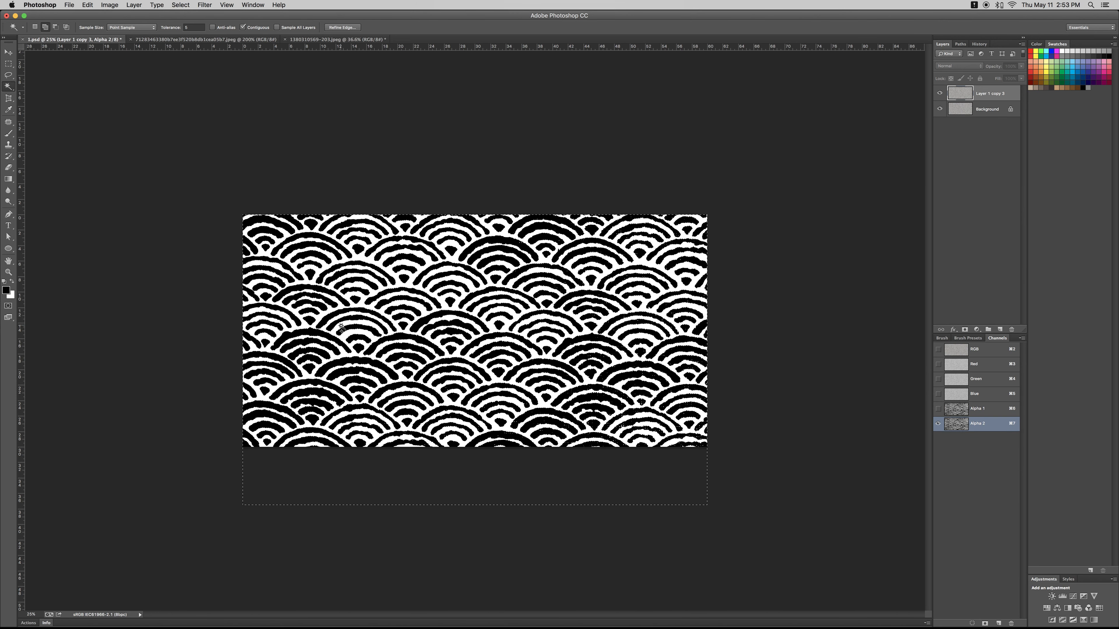
- Scale the pasted pattern in Alpha 2 to the canvas height and shift it partly beyond the canvas's left edge
{"action": "key", "text": "super+t"}
{"action": "left_click_drag", "start_coordinate": [707, 505], "coordinate": [617, 451]}
{"action": "left_click_drag", "start_coordinate": [563, 371], "coordinate": [791, 405]}
{"action": "key", "text": "Return"}
{"action": "key", "text": "Escape"}
- Duplicate the Alpha 2 wave pattern with a horizontal offset of 60 cm
{"action": "key", "text": "super+t"}
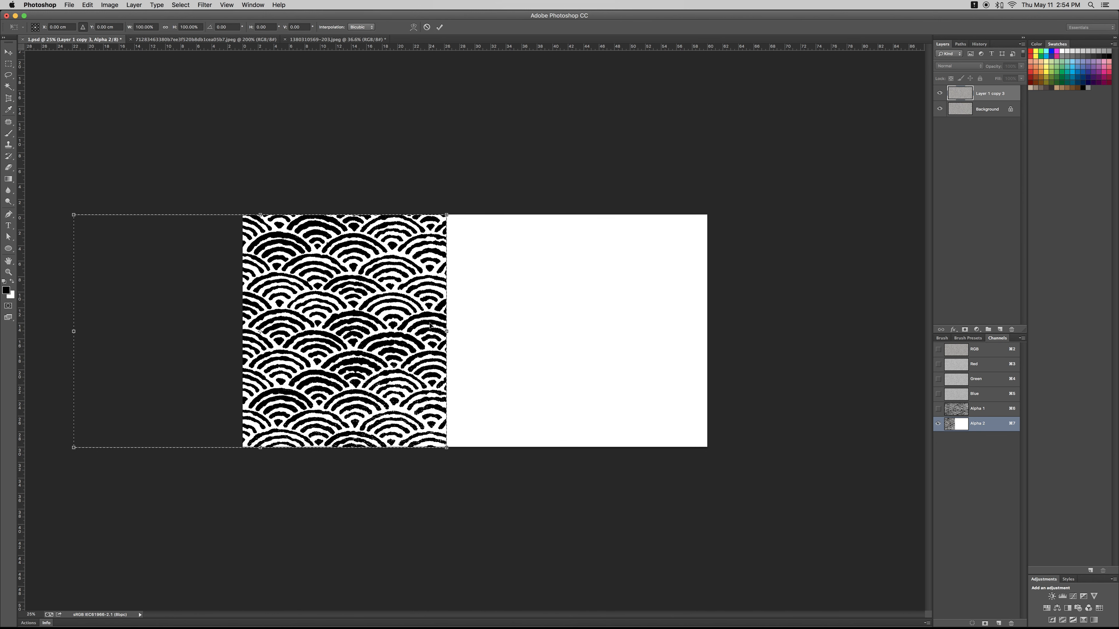
{"action": "type", "text": "60"}
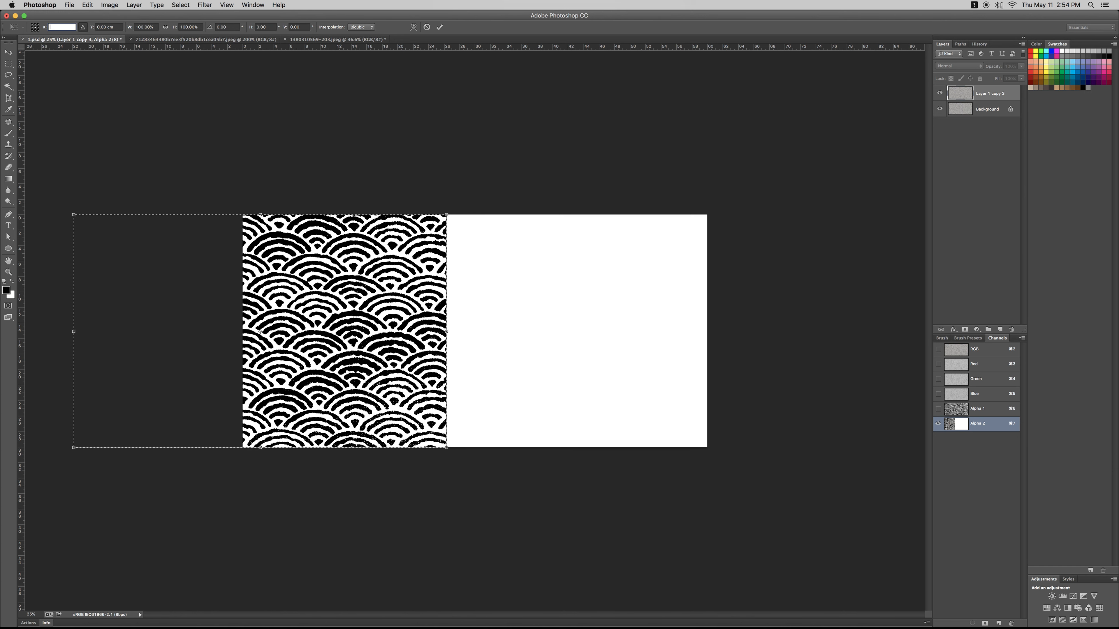
{"action": "key", "text": "Return"}
{"action": "key", "text": "Return"}
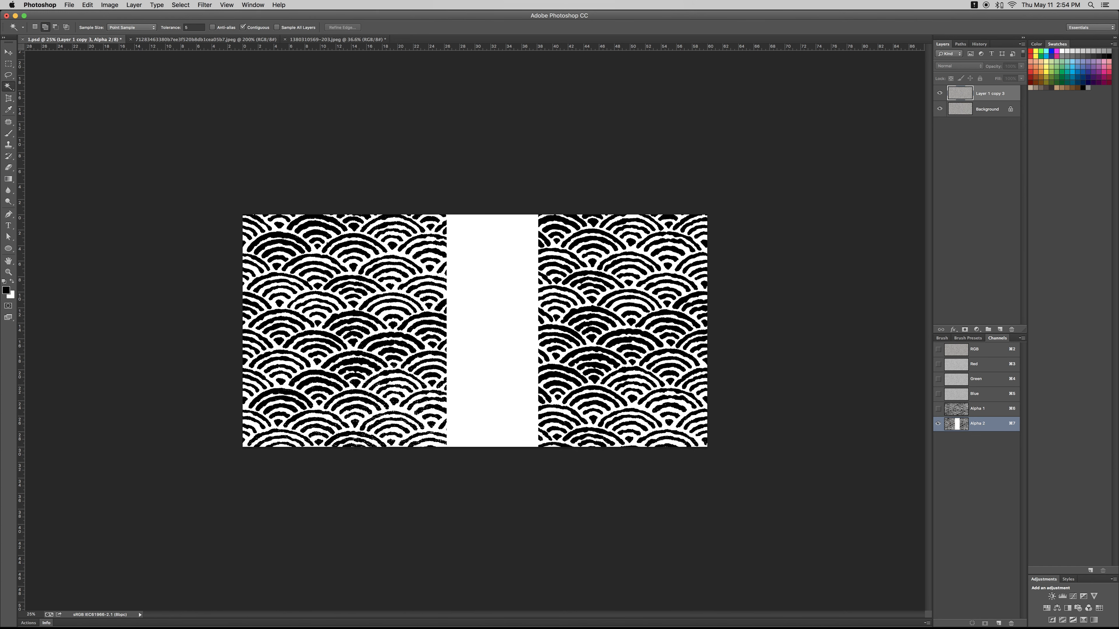
- Add another alpha channel and leave it blank by undoing the wave pattern pasted into it
{"action": "key", "text": "z"}
{"action": "mouse_move", "coordinate": [504, 340]}
{"action": "left_mouse_down"}
{"action": "mouse_move", "coordinate": [483, 338]}
{"action": "mouse_move", "coordinate": [510, 336]}
{"action": "left_mouse_up"}
{"action": "mouse_move", "coordinate": [898, 628]}
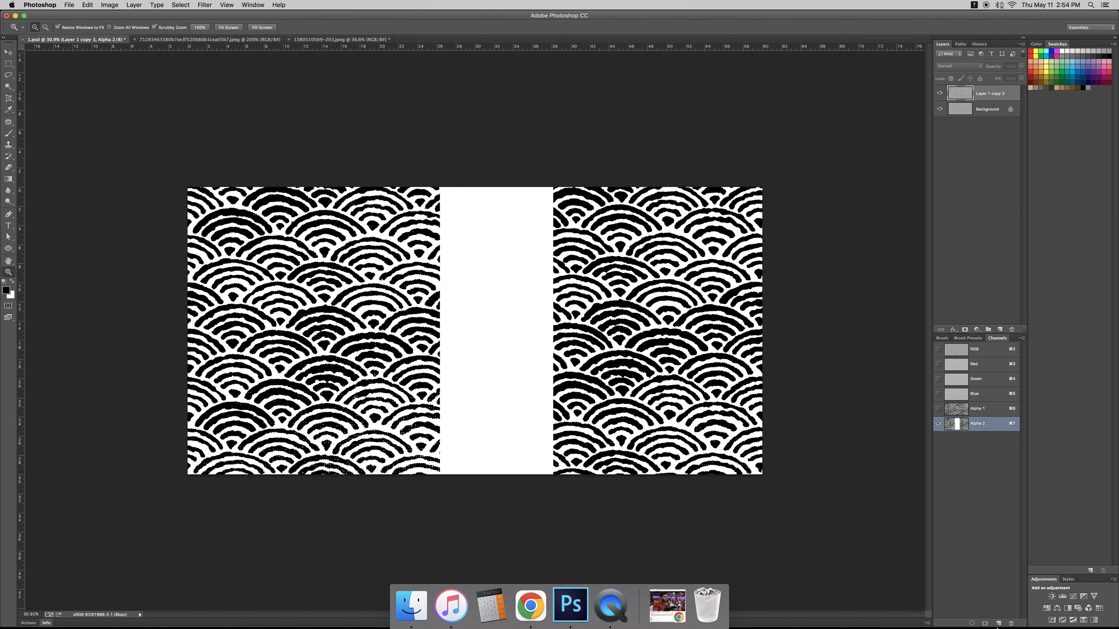
{"action": "left_click", "coordinate": [998, 623]}
{"action": "key", "text": "super+v"}
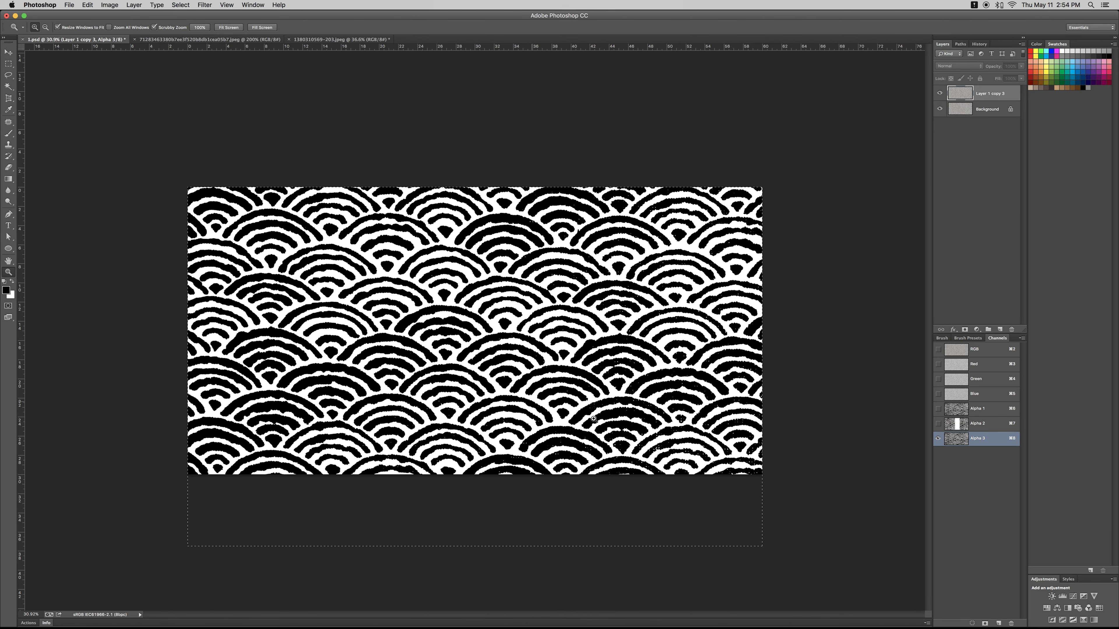
{"action": "key", "text": "super+z"}
- Copy the left block of the wave pattern from the Alpha 2 channel and clear the selection
{"action": "left_click", "coordinate": [974, 424]}
{"action": "key", "text": "m"}
{"action": "left_click_drag", "start_coordinate": [167, 162], "coordinate": [449, 519]}
{"action": "key", "text": "w"}
{"action": "left_click", "coordinate": [446, 436], "text": "alt"}
{"action": "key", "text": "super+c"}
{"action": "key", "text": "super+d"}
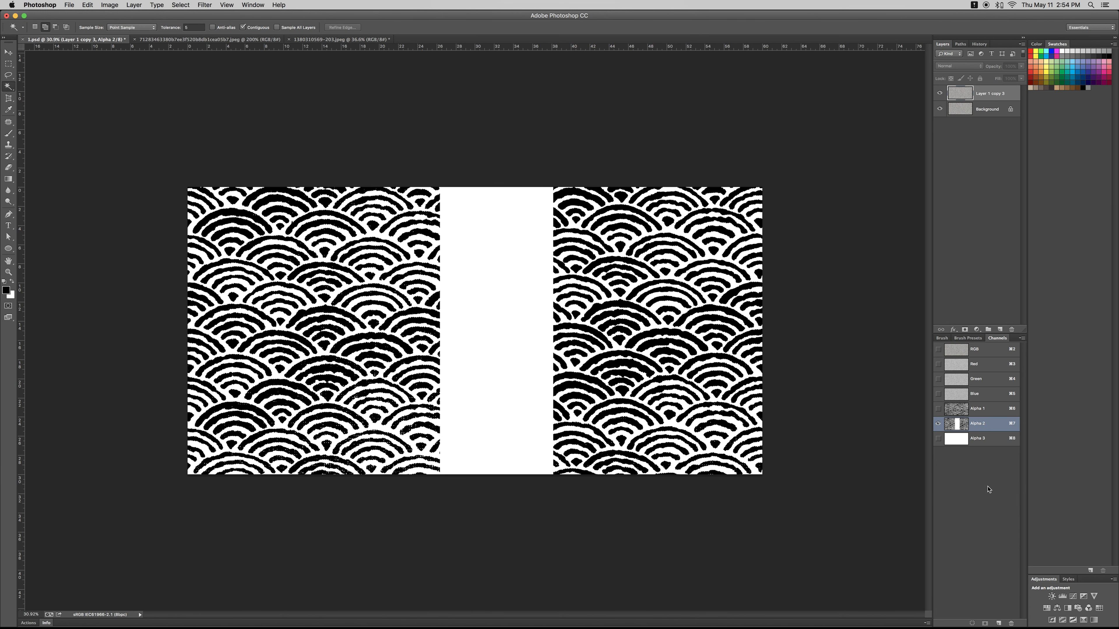
- Paste the copied wave block into the centre of the Alpha 3 channel
{"action": "left_click", "coordinate": [966, 439]}
{"action": "key", "text": "super+v"}
{"action": "key", "text": "super+2"}
{"action": "key", "text": "z"}
{"action": "left_click_drag", "start_coordinate": [437, 364], "coordinate": [846, 389]}
- Select all black wave strokes in Alpha 3 and fill them with white on a new layer of the composite image
{"action": "left_click", "coordinate": [963, 437]}
{"action": "key", "text": "w"}
{"action": "right_click", "coordinate": [492, 356]}
{"action": "left_click", "coordinate": [524, 460]}
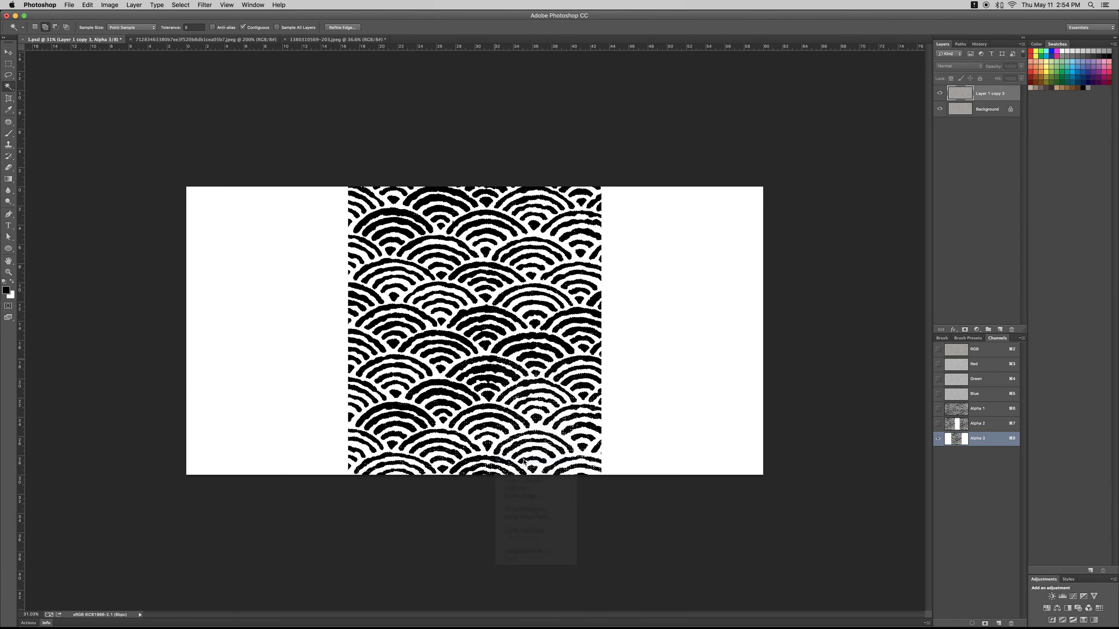
{"action": "key", "text": "super+2"}
{"action": "left_click", "coordinate": [999, 330]}
{"action": "key", "text": "super+BackSpace"}
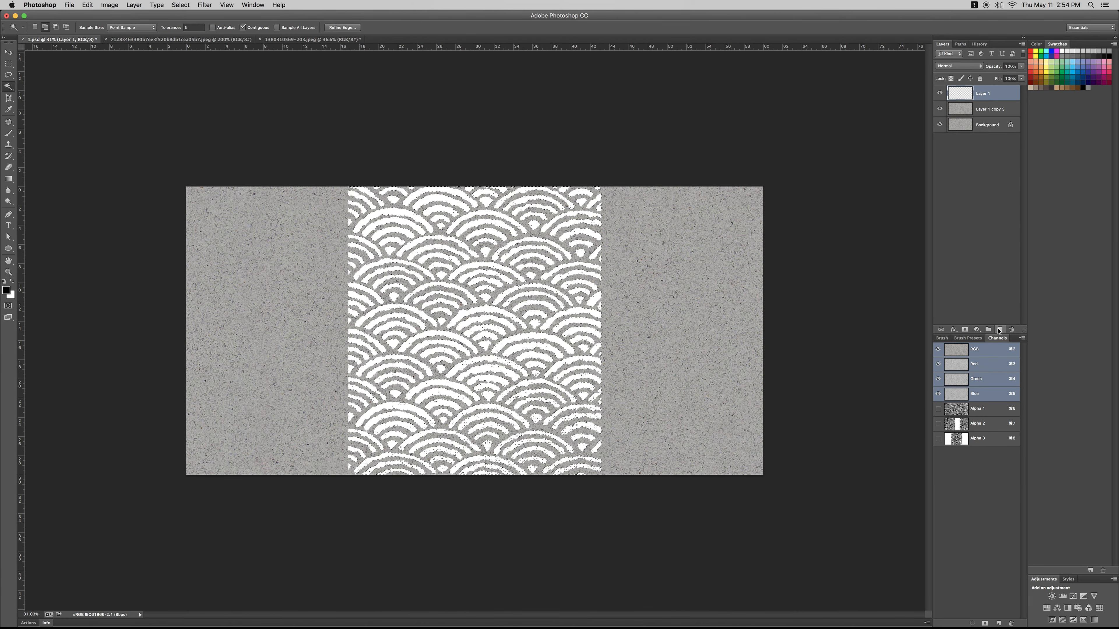
{"action": "key", "text": "super+d"}
- Set the white wave layer's blend mode to Multiply and enable Bevel & Emboss in its layer style
{"action": "left_click", "coordinate": [960, 65]}
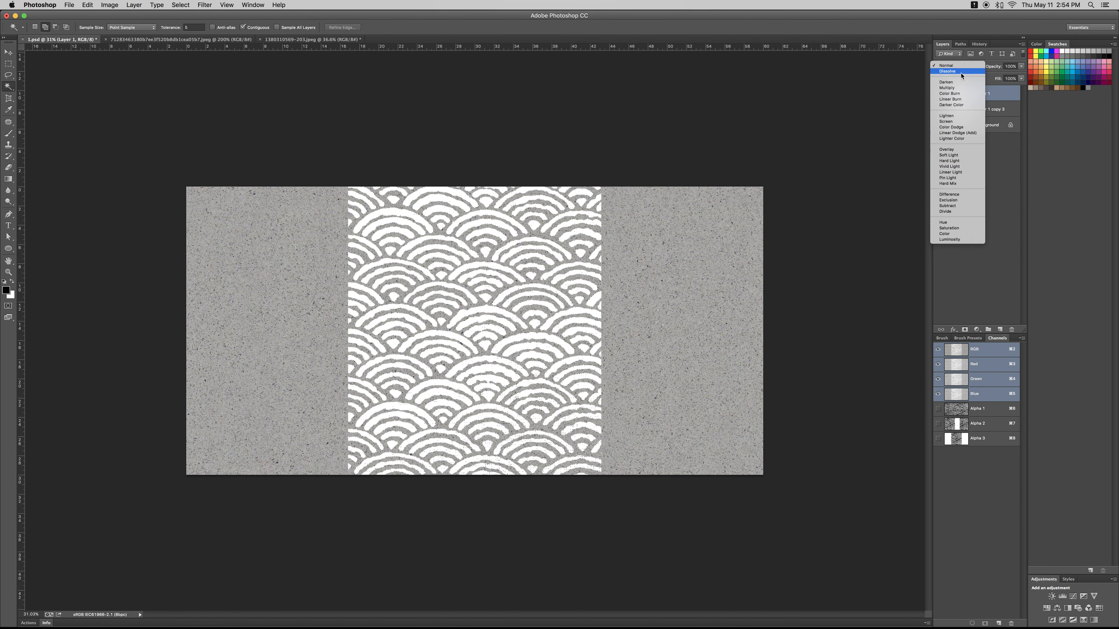
{"action": "left_click", "coordinate": [961, 91]}
{"action": "double_click", "coordinate": [999, 91]}
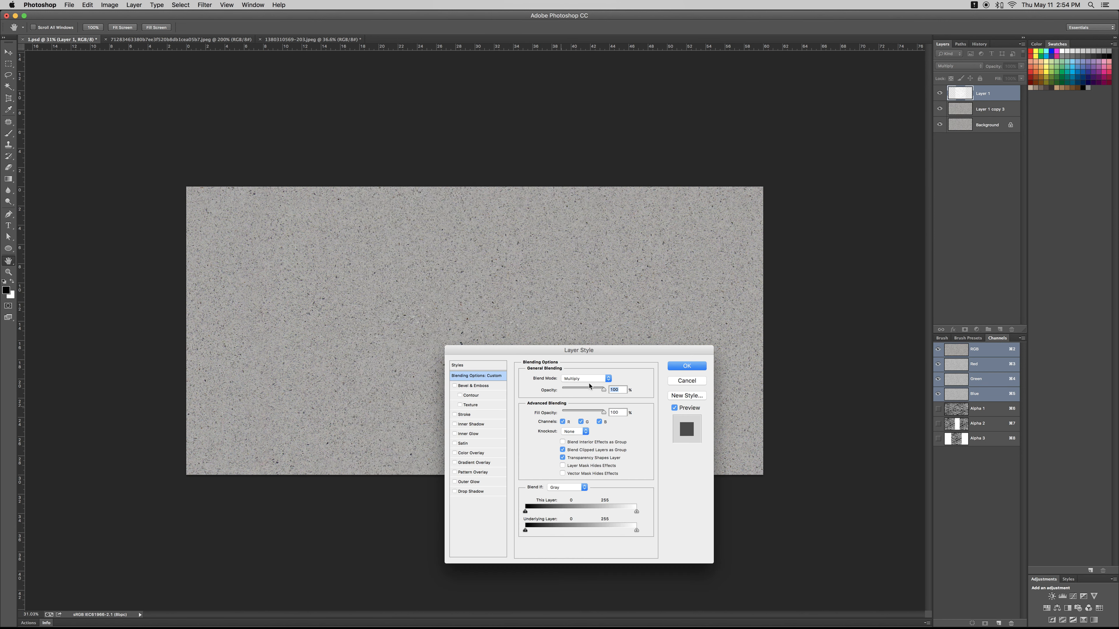
{"action": "left_click", "coordinate": [481, 386]}
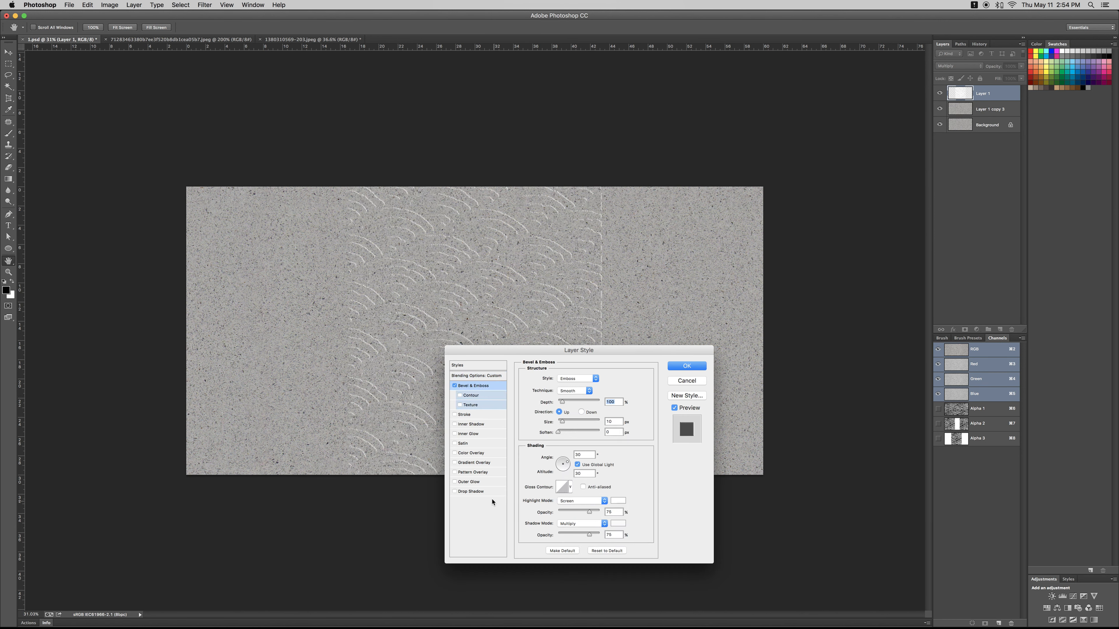
- Add a dark grey #605d5e drop shadow with size 24 px, increased distance and reduced opacity, and apply the layer style
{"action": "left_click", "coordinate": [482, 493]}
{"action": "left_click", "coordinate": [612, 378]}
{"action": "left_click", "coordinate": [639, 315]}
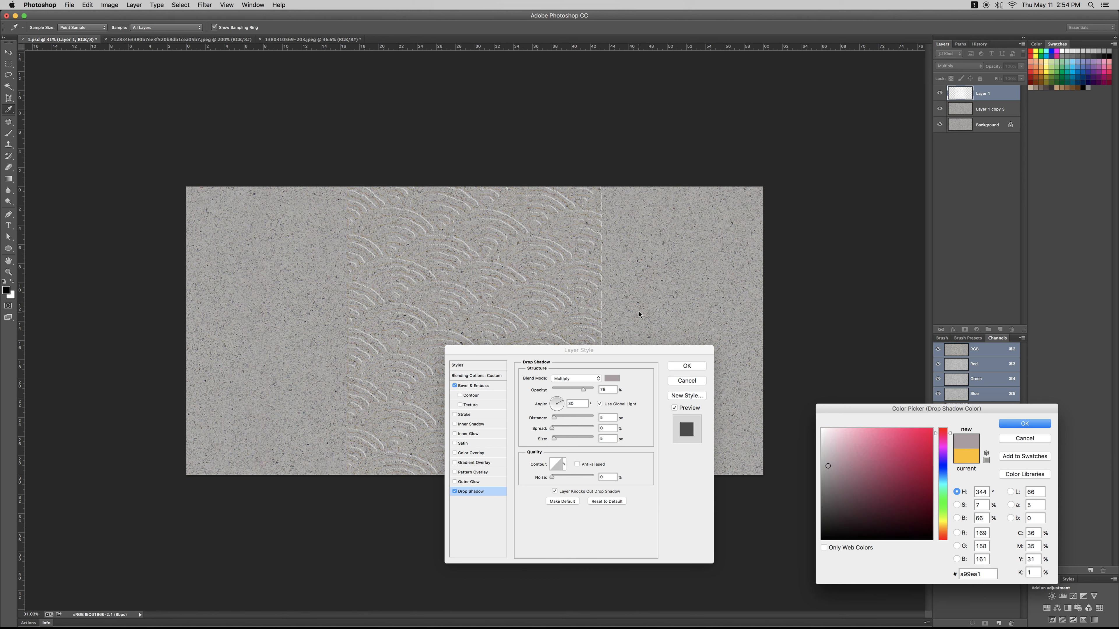
{"action": "left_click_drag", "start_coordinate": [831, 466], "coordinate": [819, 481]}
{"action": "left_click", "coordinate": [825, 498]}
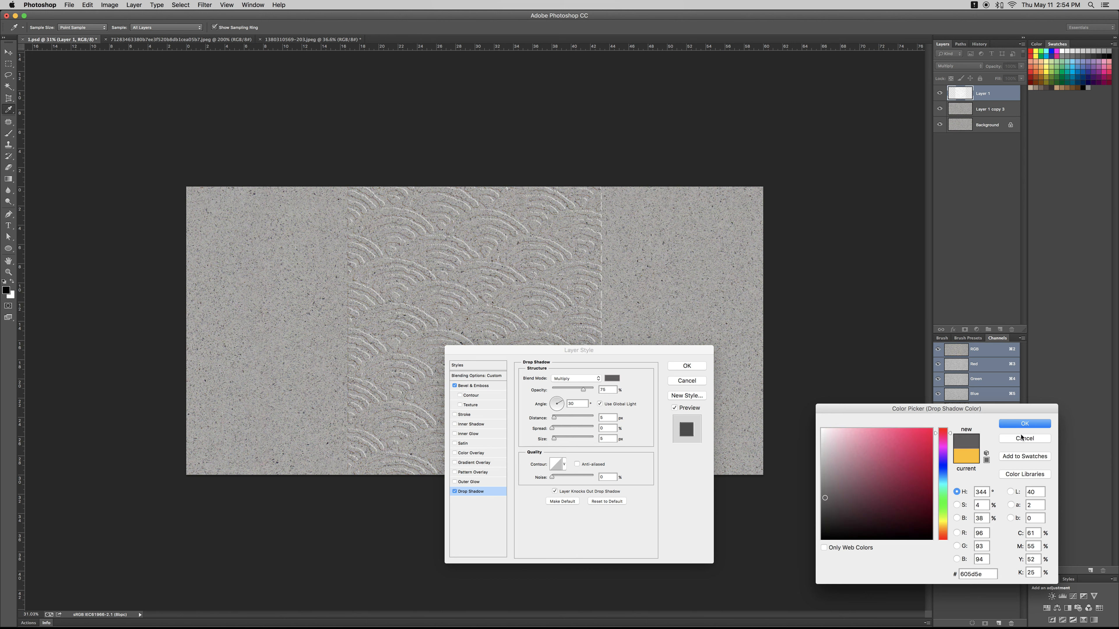
{"action": "left_click", "coordinate": [1005, 424]}
{"action": "left_click_drag", "start_coordinate": [556, 422], "coordinate": [559, 420]}
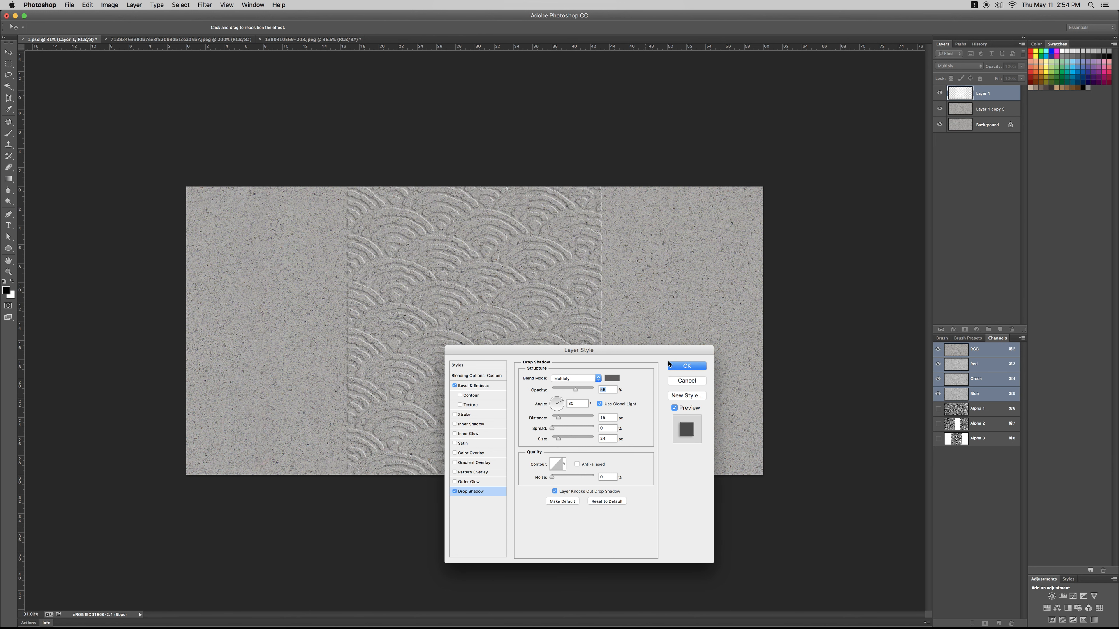
{"action": "left_click", "coordinate": [687, 370]}
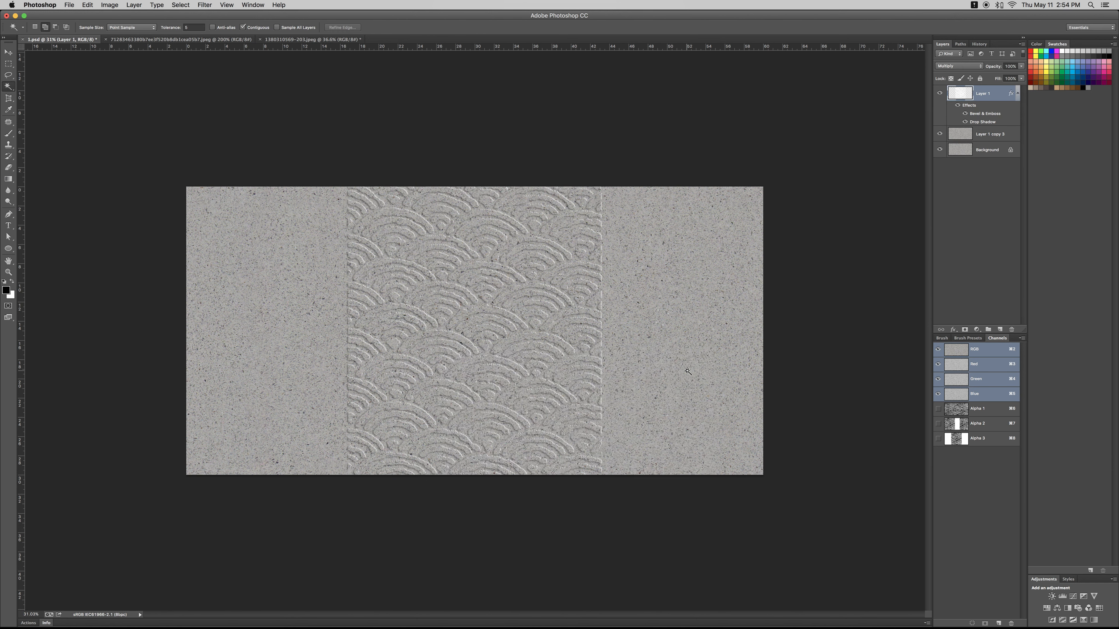
- Select all black wave strokes in the Alpha 2 channel using Similar and return to the composite image
{"action": "left_click", "coordinate": [961, 423]}
{"action": "right_click", "coordinate": [654, 366]}
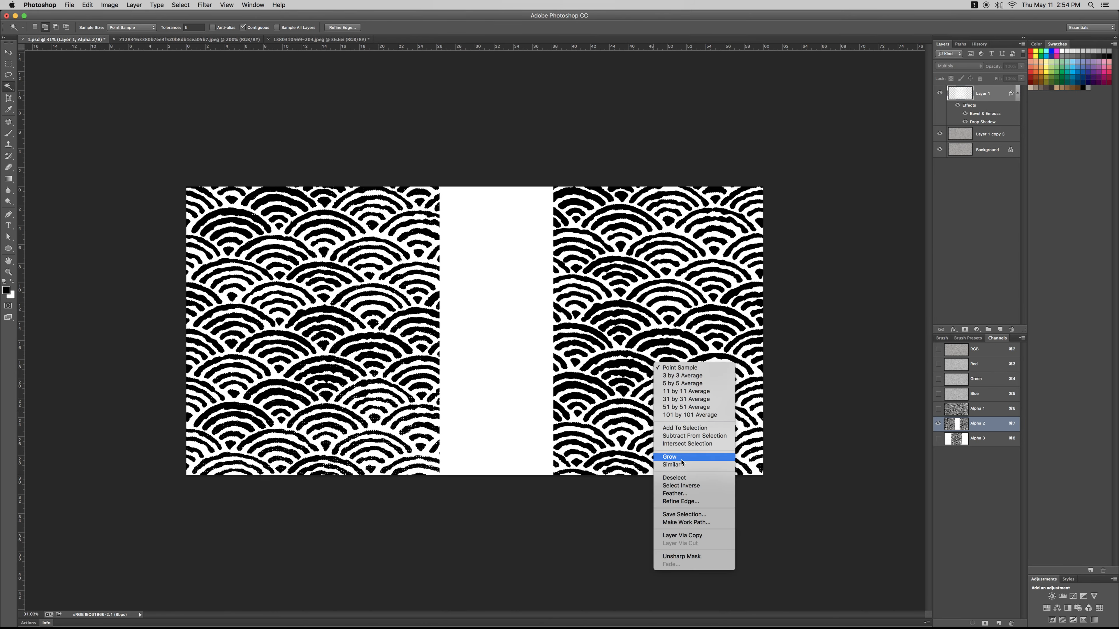
{"action": "left_click", "coordinate": [668, 467]}
{"action": "key", "text": "super+2"}
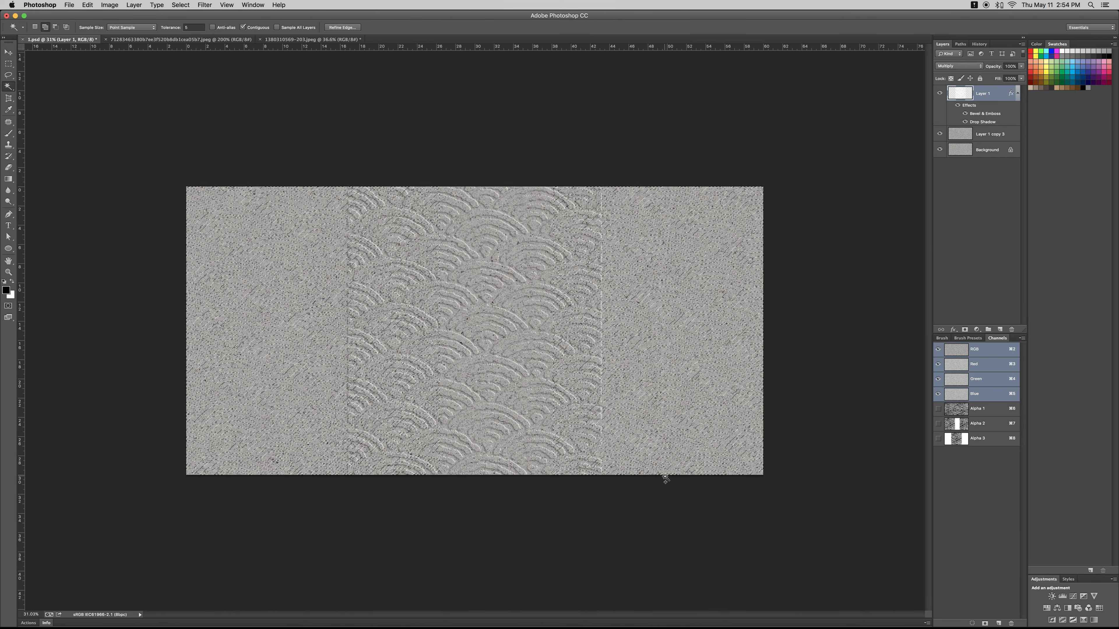
- Copy the entire JPEG image that is open at 200% zoom and return to 1.psd
{"action": "key", "text": "ctrl+Tab"}
{"action": "key", "text": "ctrl+Tab"}
{"action": "key", "text": "ctrl+shift+Tab"}
{"action": "key", "text": "super+a"}
{"action": "key", "text": "super+c"}
{"action": "key", "text": "ctrl+Tab"}
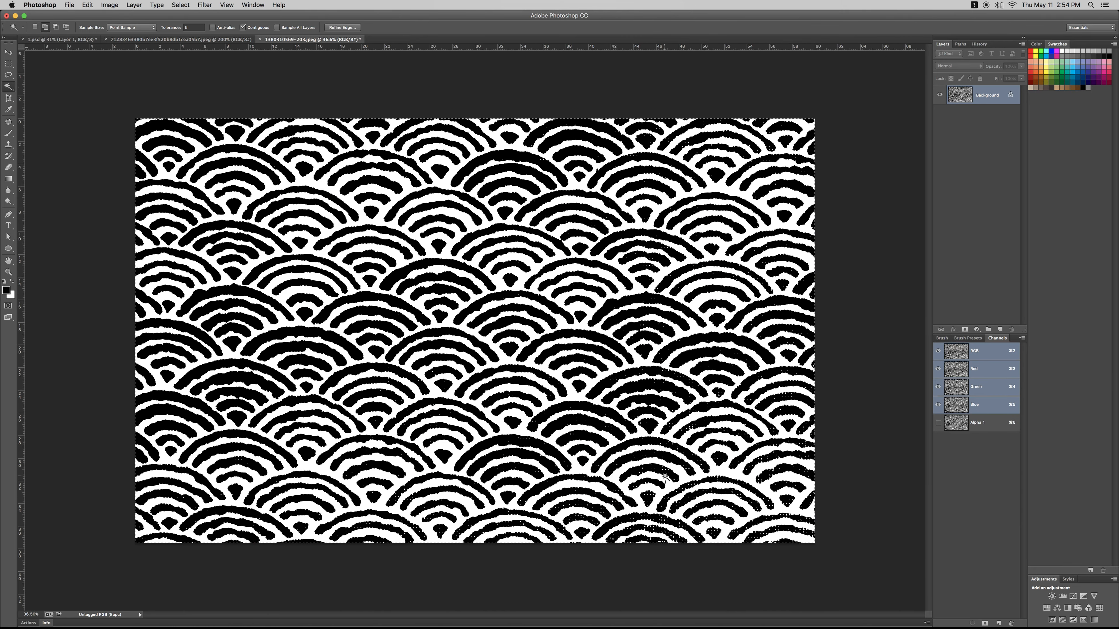
{"action": "key", "text": "ctrl+Tab"}
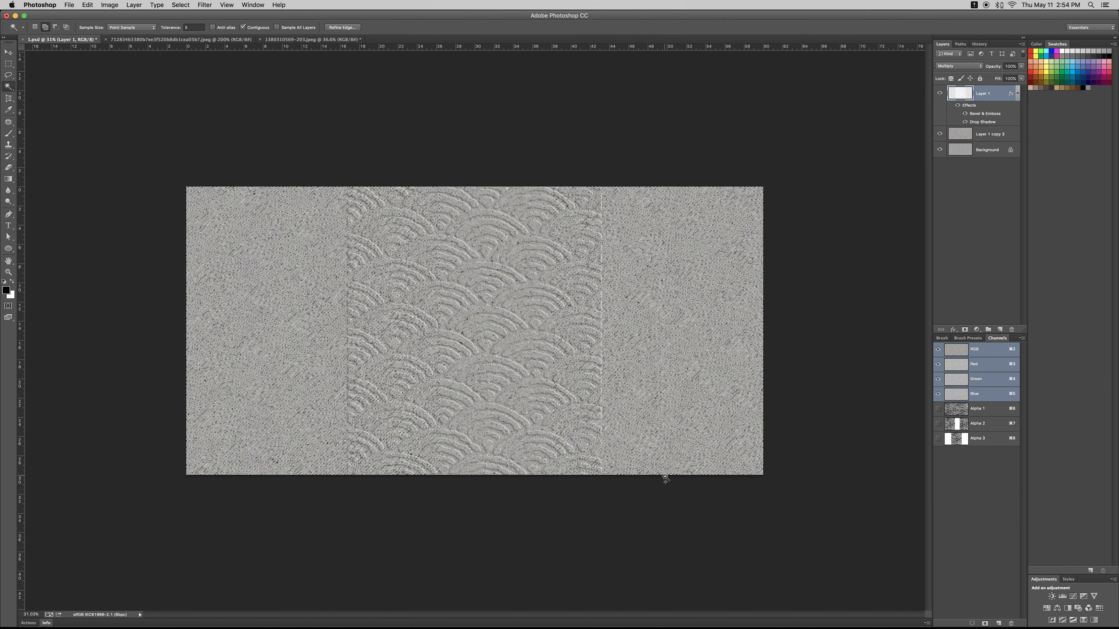
- Paste the copied image into the wave selection as a masked layer directly above Layer 1 copy 3
{"action": "left_click", "coordinate": [988, 139]}
{"action": "key", "text": "alt+shift+super+v"}
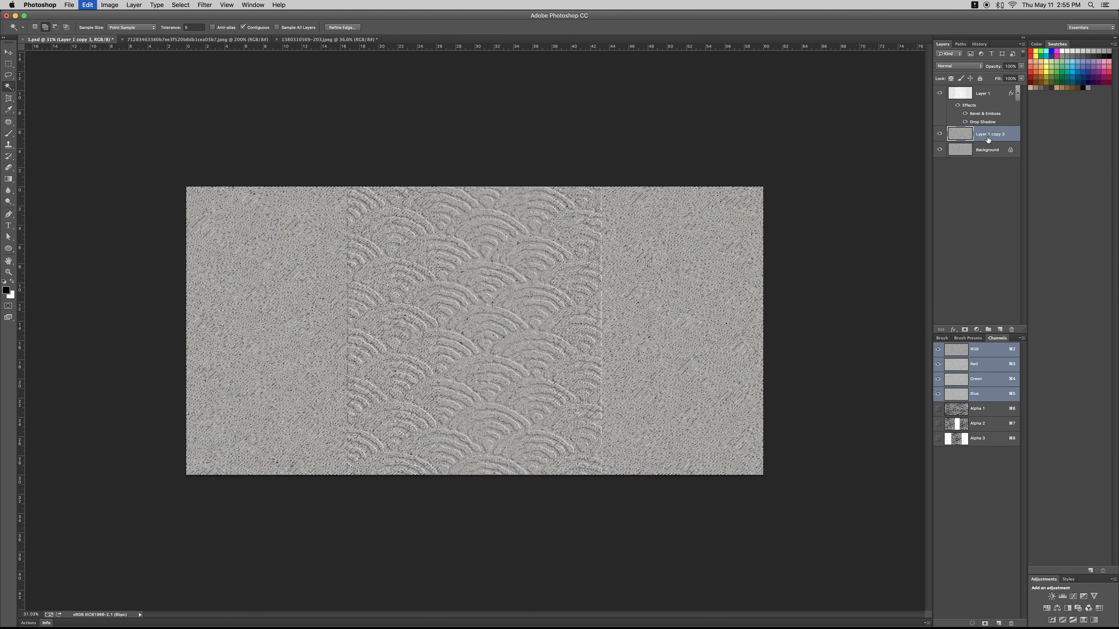
{"action": "key", "text": "z"}
{"action": "key", "text": "super+minus"}
- Enlarge the pasted image in Layer 2 to the full canvas height and move it to the right end of the canvas
{"action": "key", "text": "super+t"}
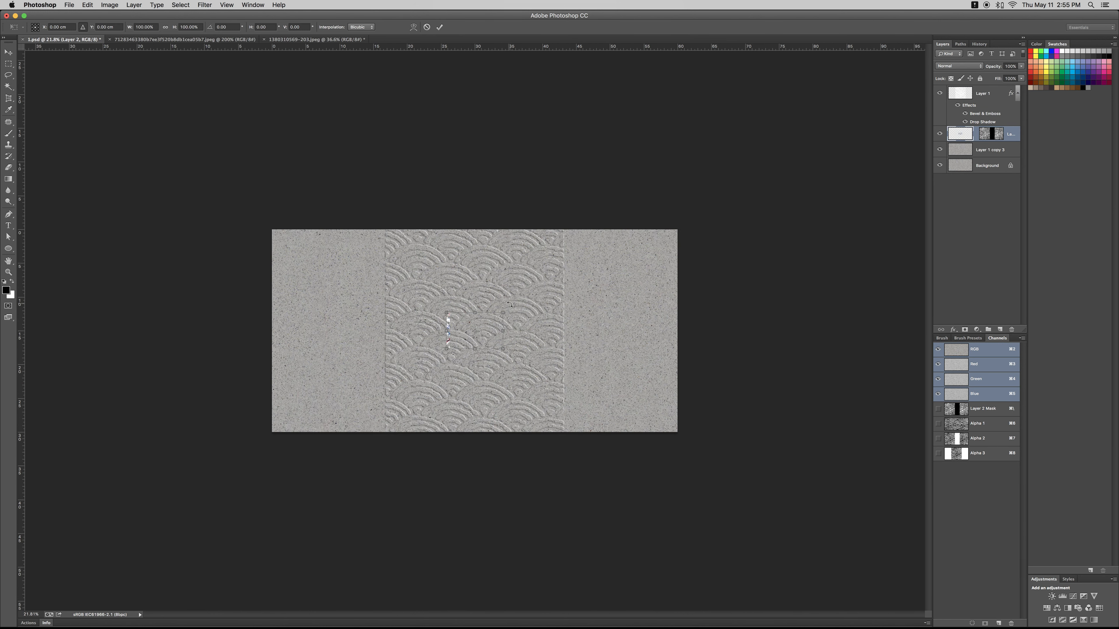
{"action": "left_click_drag", "start_coordinate": [504, 310], "coordinate": [619, 204]}
{"action": "key", "text": "Return"}
{"action": "key", "text": "z"}
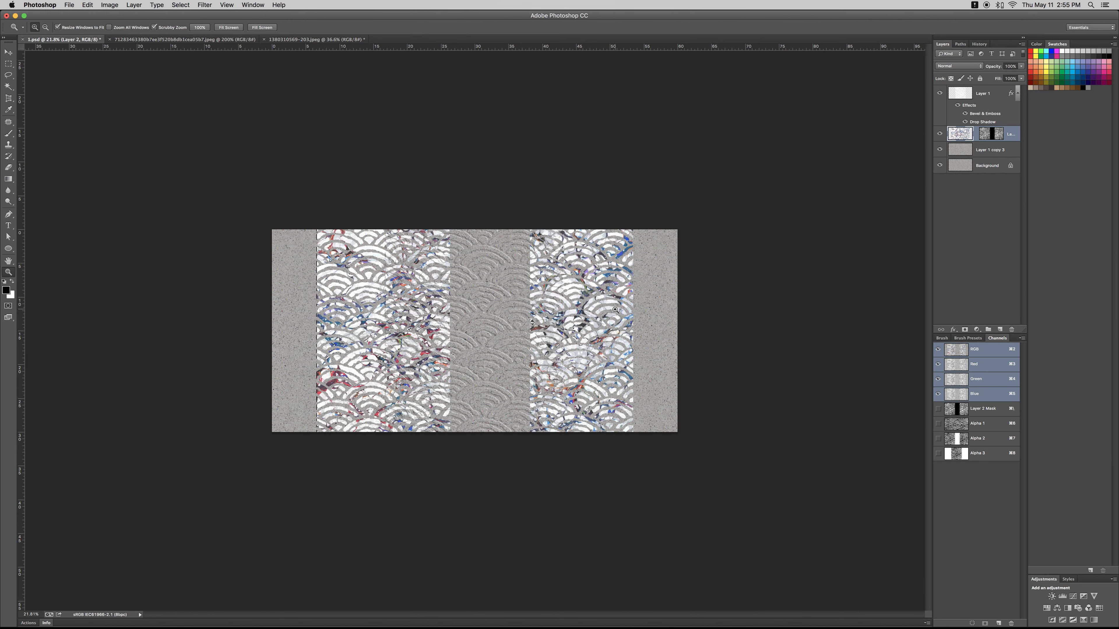
{"action": "key", "text": "super+t"}
{"action": "left_click_drag", "start_coordinate": [515, 317], "coordinate": [776, 332]}
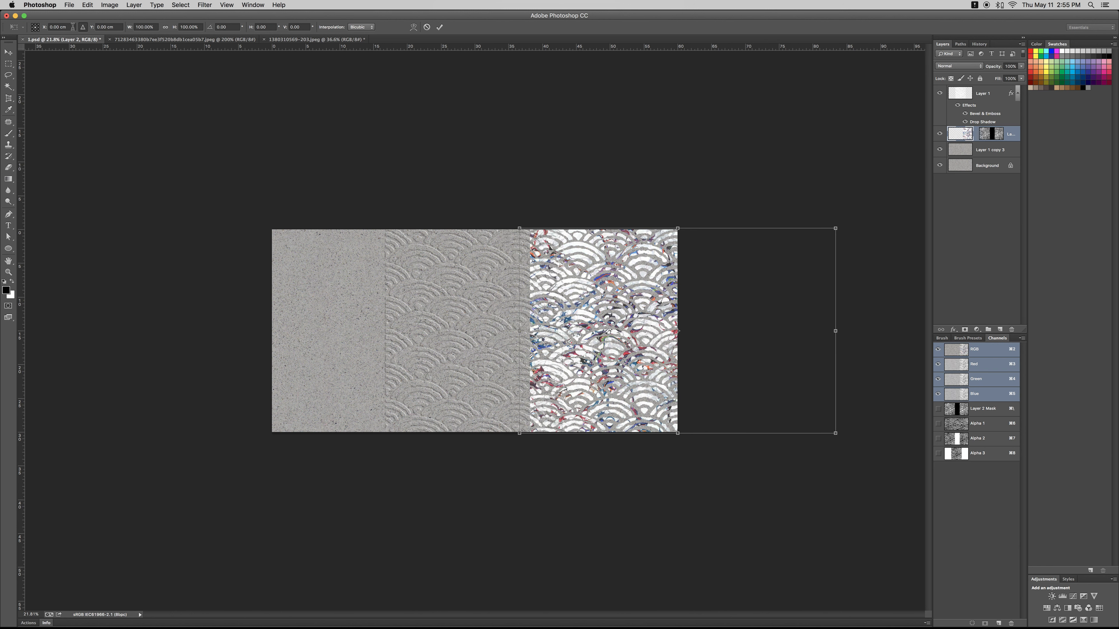
- Duplicate the image layer with a -60 cm horizontal offset and merge both masked copies into one layer
{"action": "type", "text": "-60"}
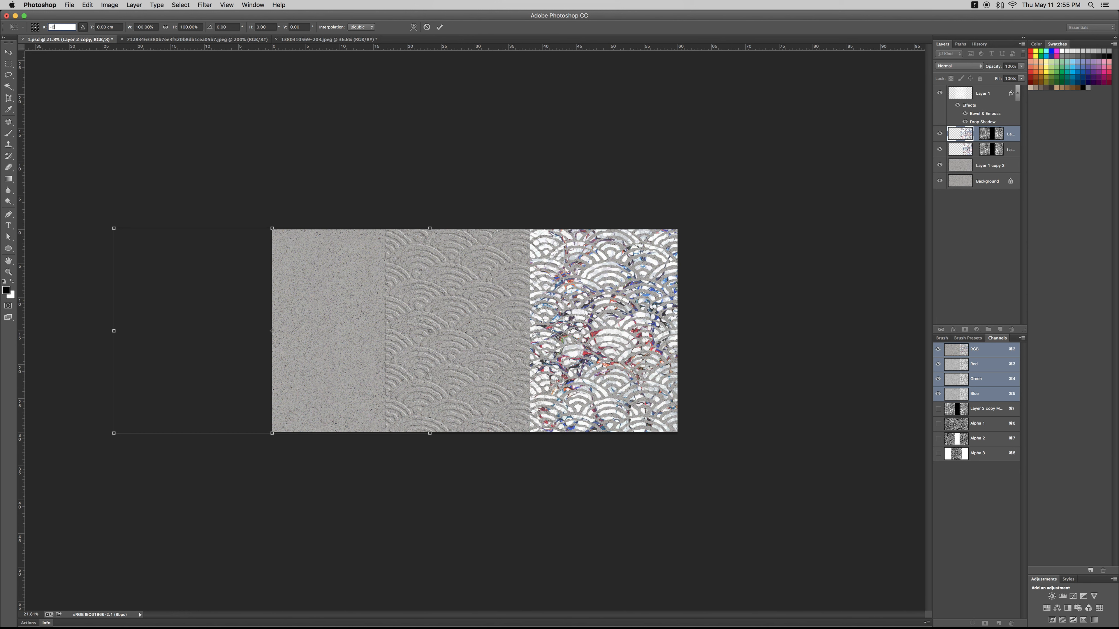
{"action": "key", "text": "Return"}
{"action": "key", "text": "z"}
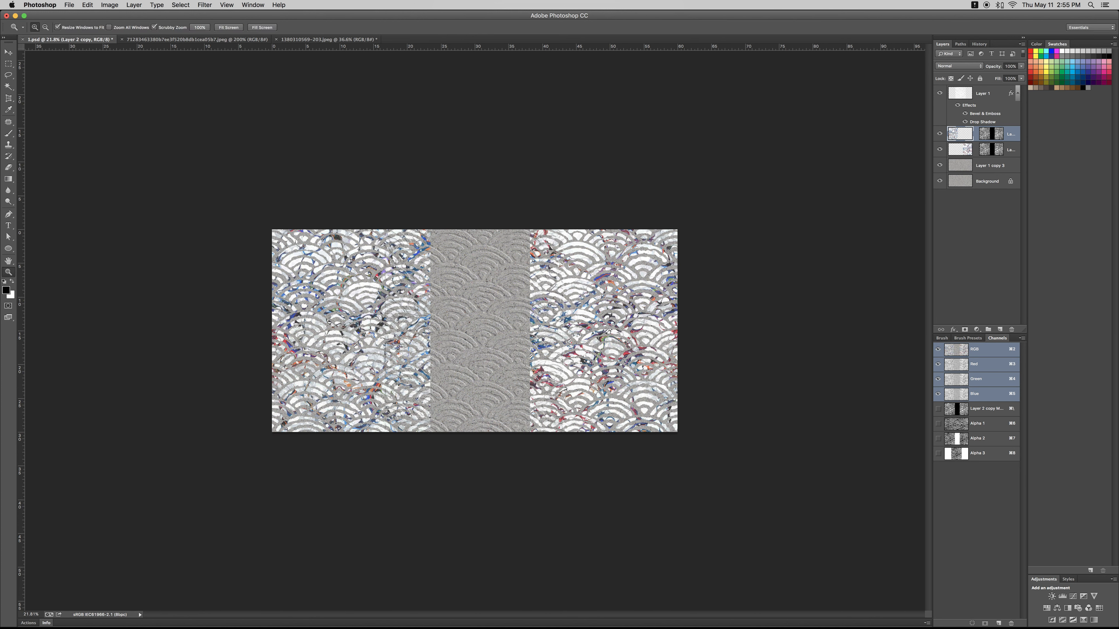
{"action": "key", "text": "super+e"}
{"action": "key", "text": "Return"}
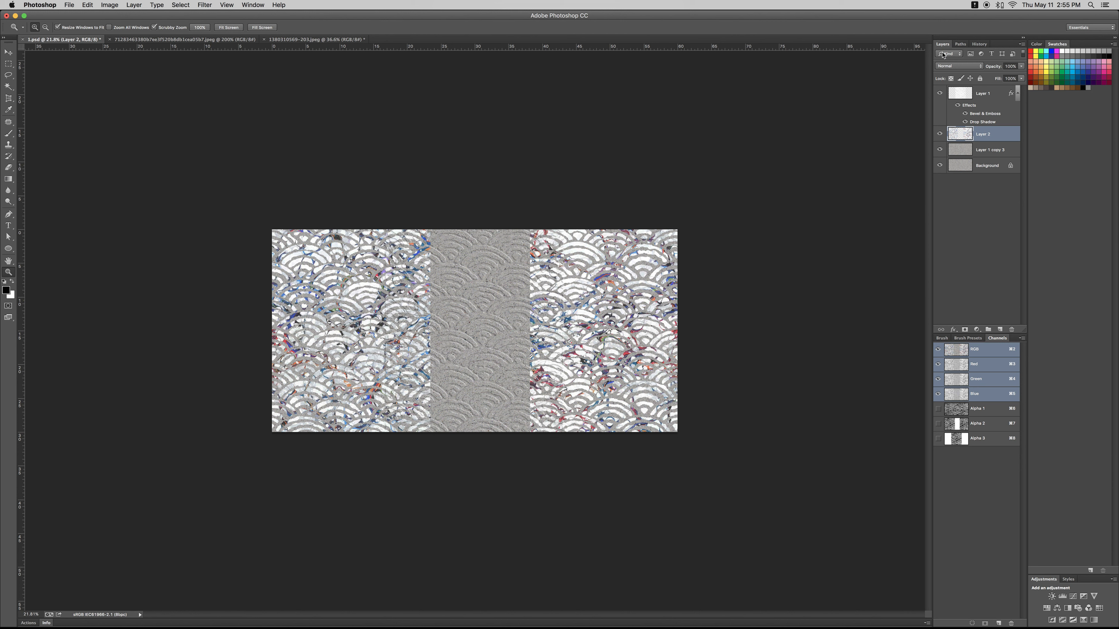
- Try several blend modes on the merged Layer 2, starting from Darken, and settle on Lighten
{"action": "key", "text": "alt+shift+k"}
{"action": "key", "text": "shift+plus"}
{"action": "key", "text": "shift+plus"}
{"action": "key", "text": "shift+plus"}
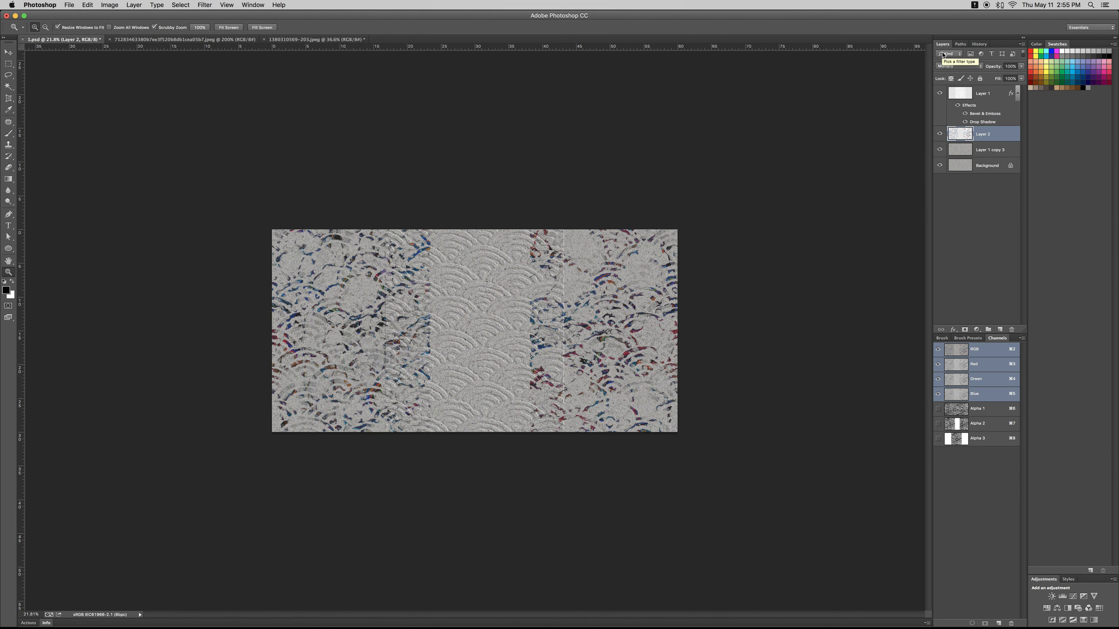
{"action": "key", "text": "shift+plus"}
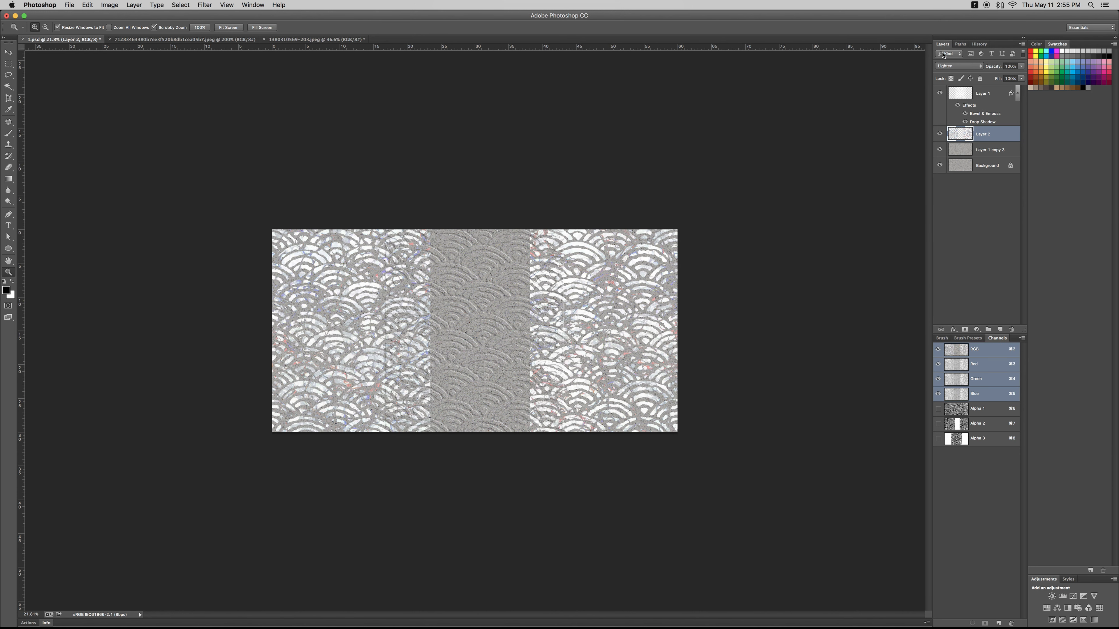
{"action": "key", "text": "shift+minus"}
- Hide Layer 2, copy its wave shapes from Layer 1 copy 3 to a new layer, and apply Layer 1's bevel and drop shadow
{"action": "left_click", "coordinate": [939, 134]}
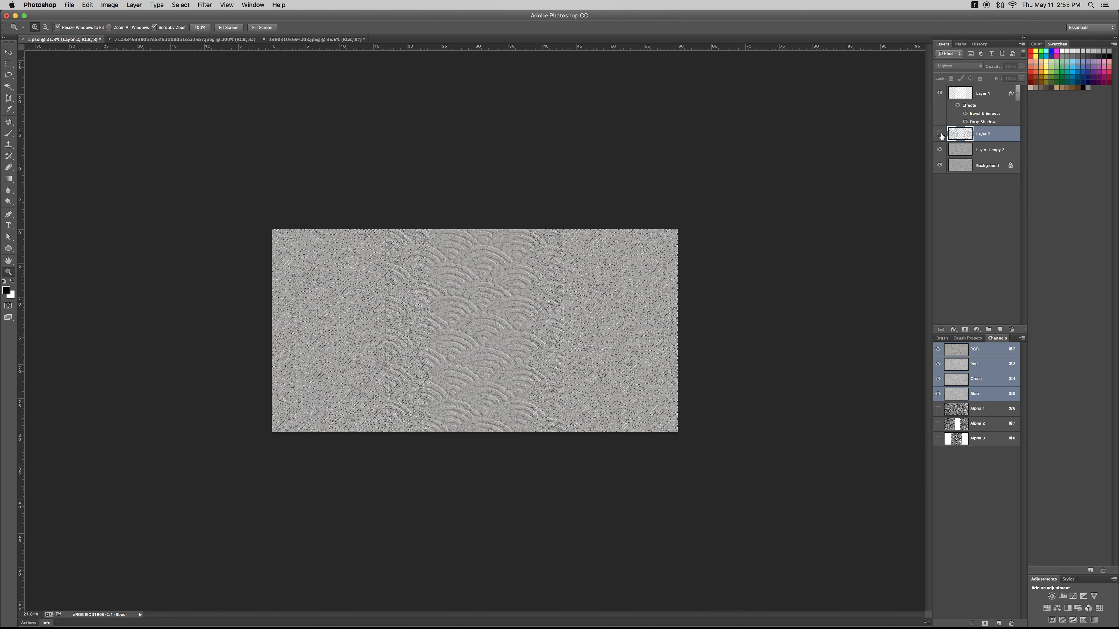
{"action": "left_click", "coordinate": [976, 154]}
{"action": "key", "text": "super+j"}
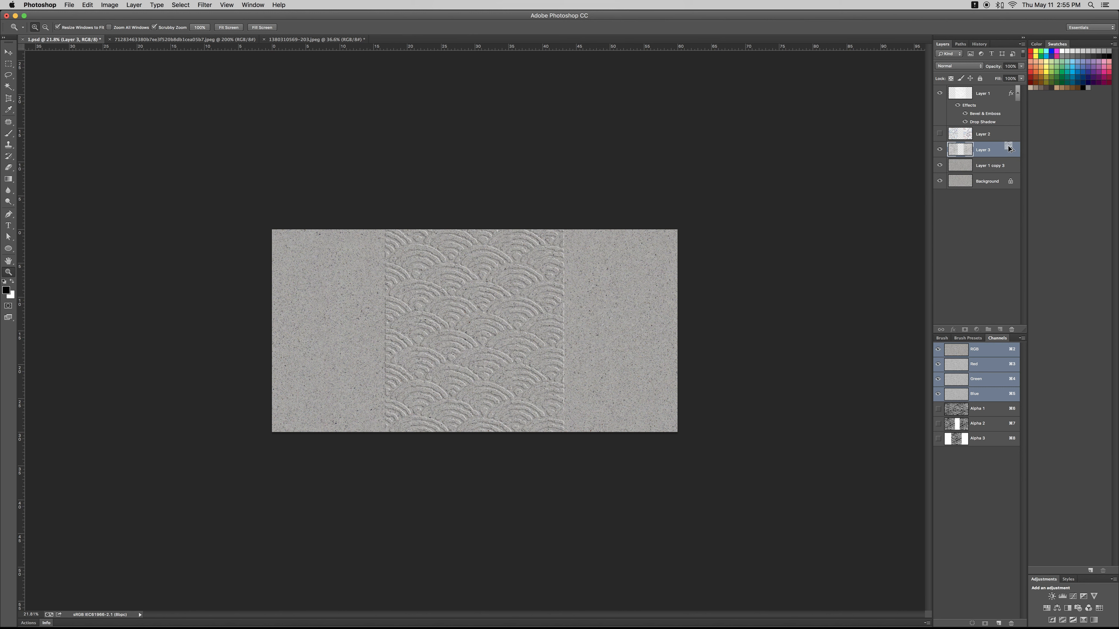
{"action": "left_click_drag", "start_coordinate": [1008, 149], "coordinate": [1008, 149]}
{"action": "left_click_drag", "start_coordinate": [568, 369], "coordinate": [583, 369]}
{"action": "key", "text": "e"}
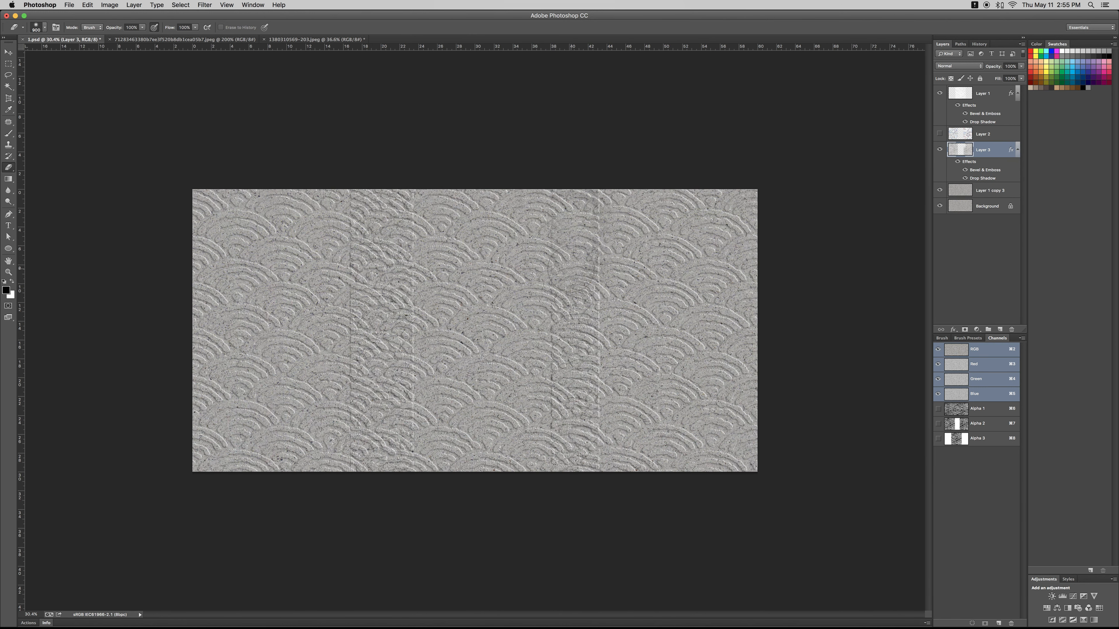
{"action": "key", "text": "super+z"}
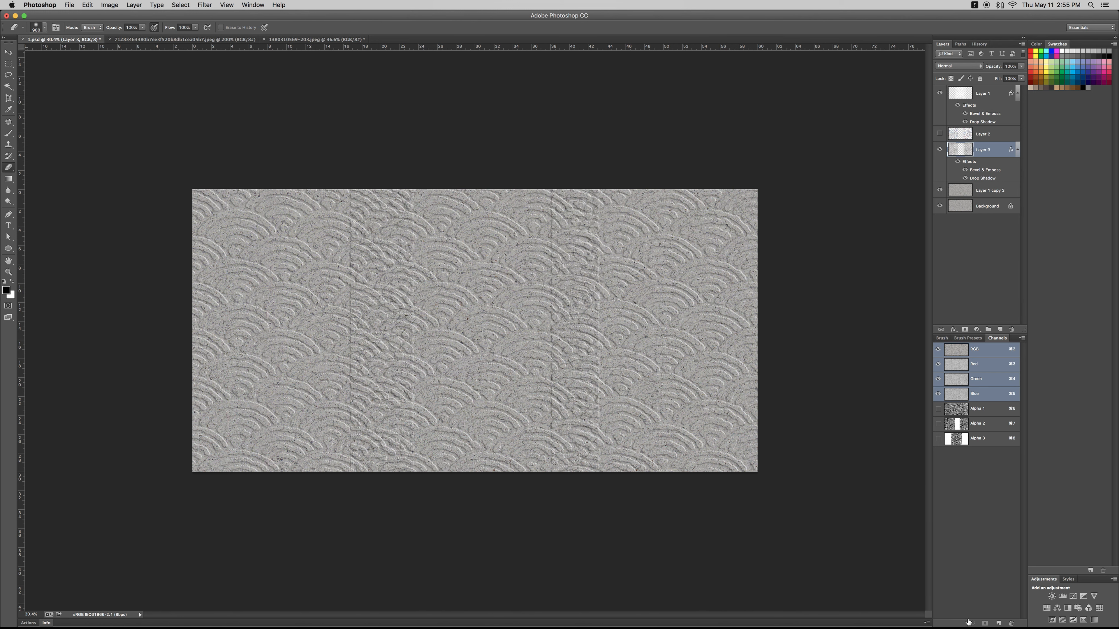
- Create a new alpha channel and fill it with the ragged black blot pattern in Normal mode at 100% opacity
{"action": "left_click", "coordinate": [999, 623]}
{"action": "key", "text": "shift+BackSpace"}
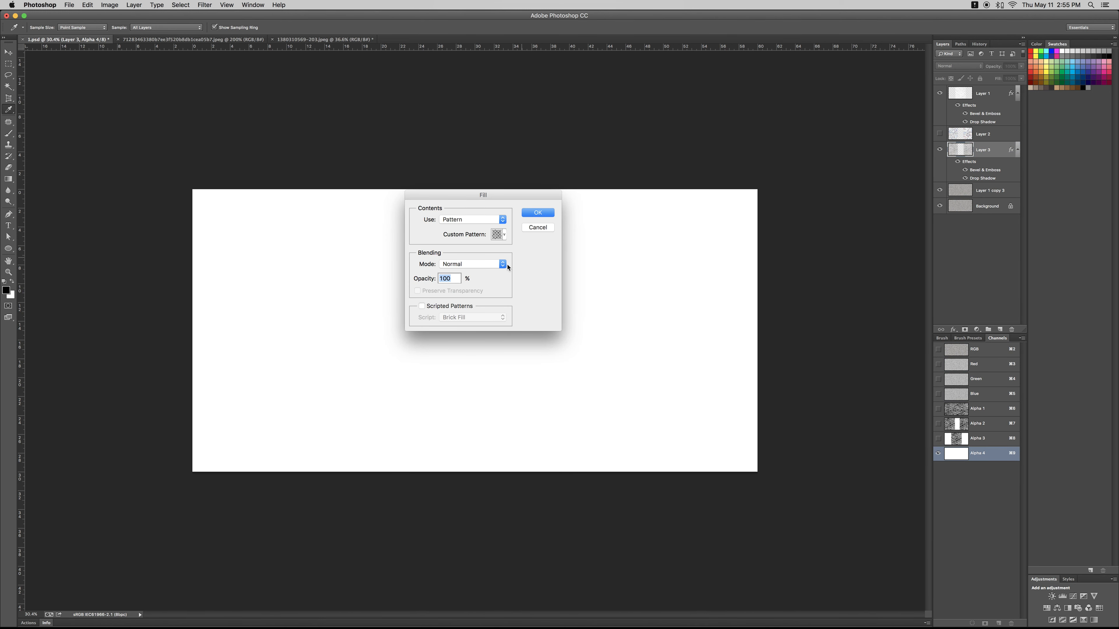
{"action": "left_click", "coordinate": [504, 236]}
{"action": "scroll", "coordinate": [587, 502], "scroll_direction": "down", "scroll_amount": 20}
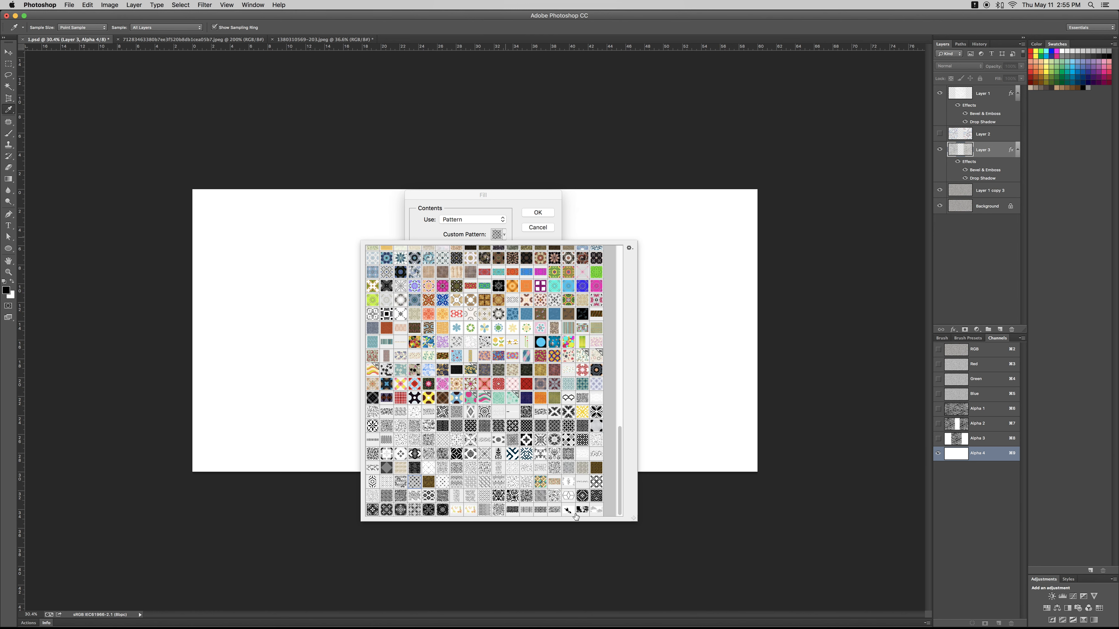
{"action": "double_click", "coordinate": [568, 511]}
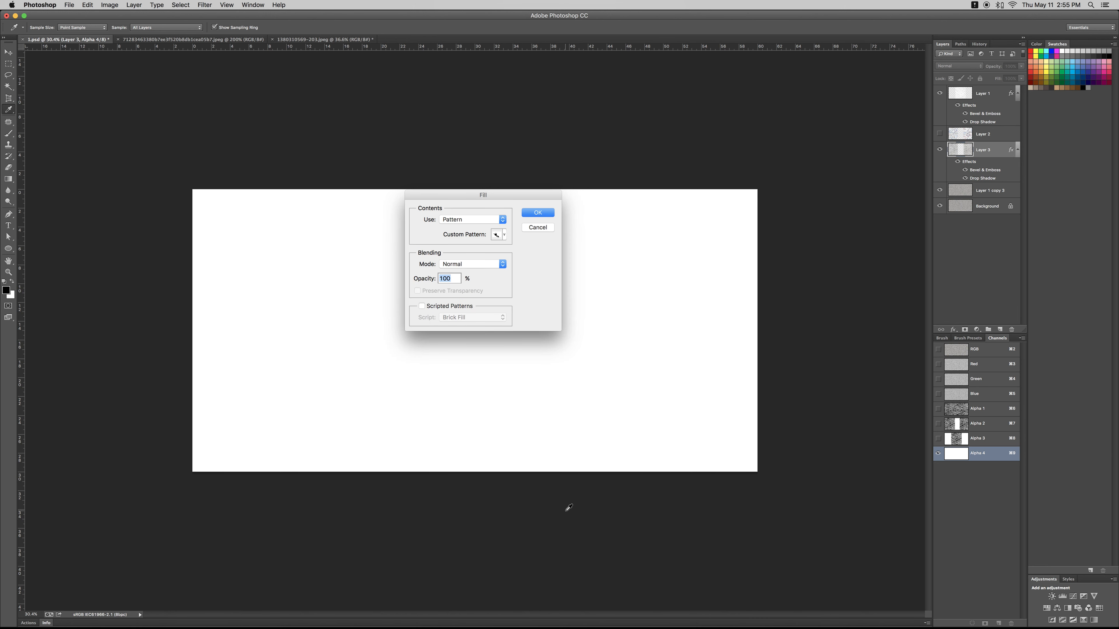
{"action": "key", "text": "Return"}
{"action": "key", "text": "e"}
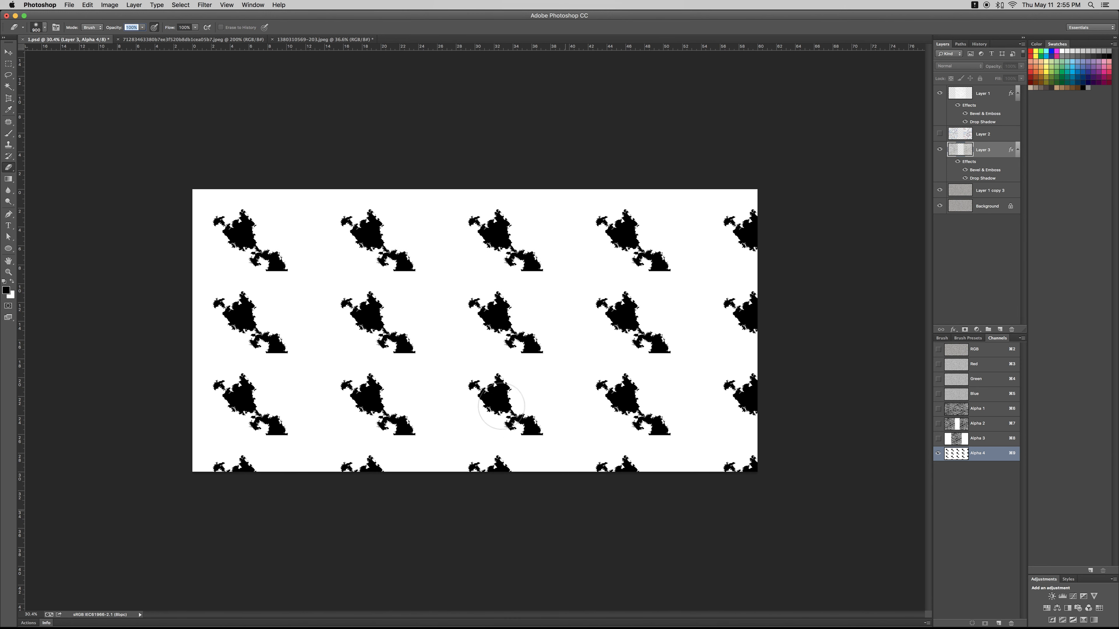
- Copy one black blot from the Alpha 4 channel and paste it as a new layer above Layer 1
{"action": "key", "text": "ctrl+Tab"}
{"action": "key", "text": "ctrl+shift+Tab"}
{"action": "key", "text": "super+c"}
{"action": "key", "text": "super+2"}
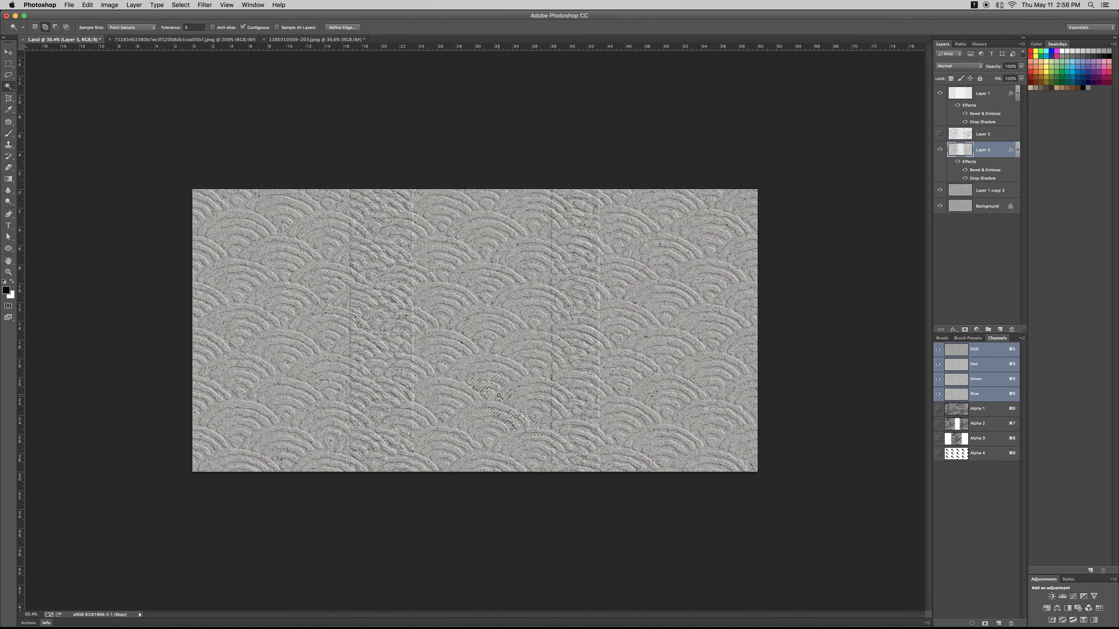
{"action": "left_click", "coordinate": [1014, 122]}
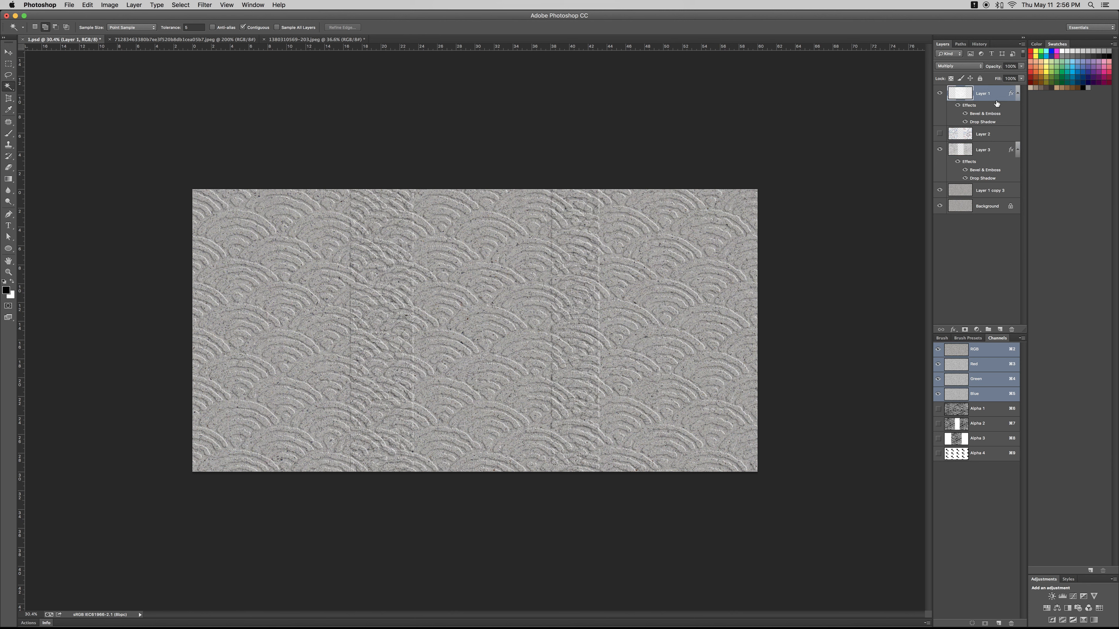
{"action": "key", "text": "super+v"}
{"action": "key", "text": "super+t"}
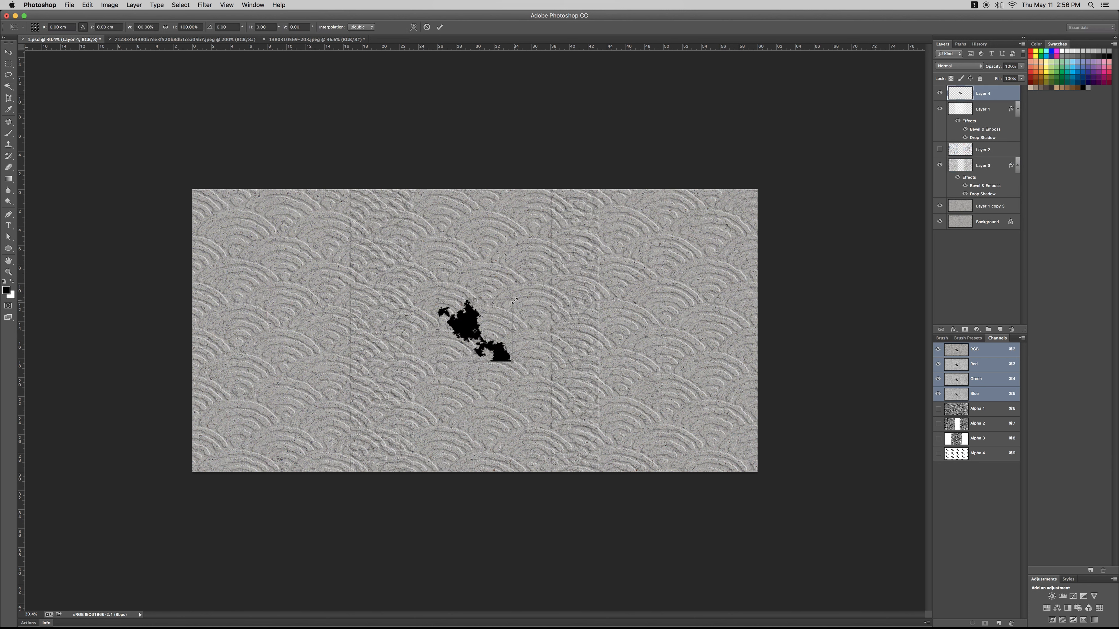
- Scale the pasted blot to about 400%, rotate it about 34° and place it right of the canvas centre
{"action": "left_click_drag", "start_coordinate": [515, 301], "coordinate": [664, 314]}
{"action": "left_click_drag", "start_coordinate": [564, 342], "coordinate": [659, 375]}
{"action": "left_click_drag", "start_coordinate": [633, 338], "coordinate": [616, 302]}
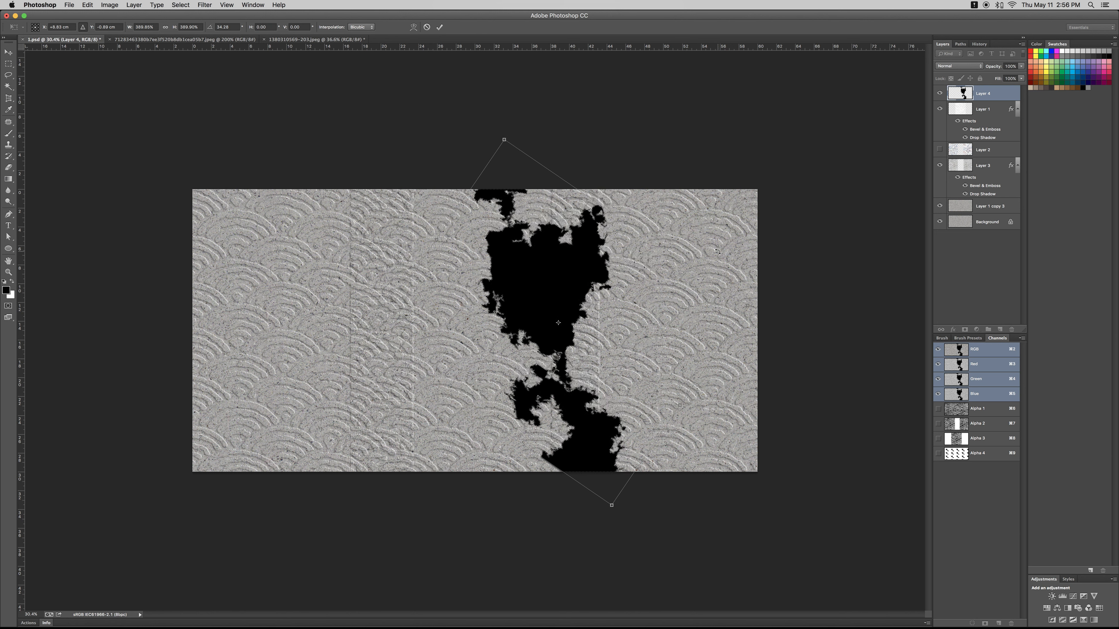
{"action": "key", "text": "Return"}
- Add three duplicates of the enlarged black blot so they overlap across the left-centre part of the canvas
{"action": "key", "text": "super+alt+t"}
{"action": "left_click_drag", "start_coordinate": [579, 396], "coordinate": [381, 298]}
{"action": "key", "text": "Return"}
{"action": "key", "text": "super+alt+t"}
{"action": "key", "text": "Return"}
{"action": "key", "text": "super+alt+t"}
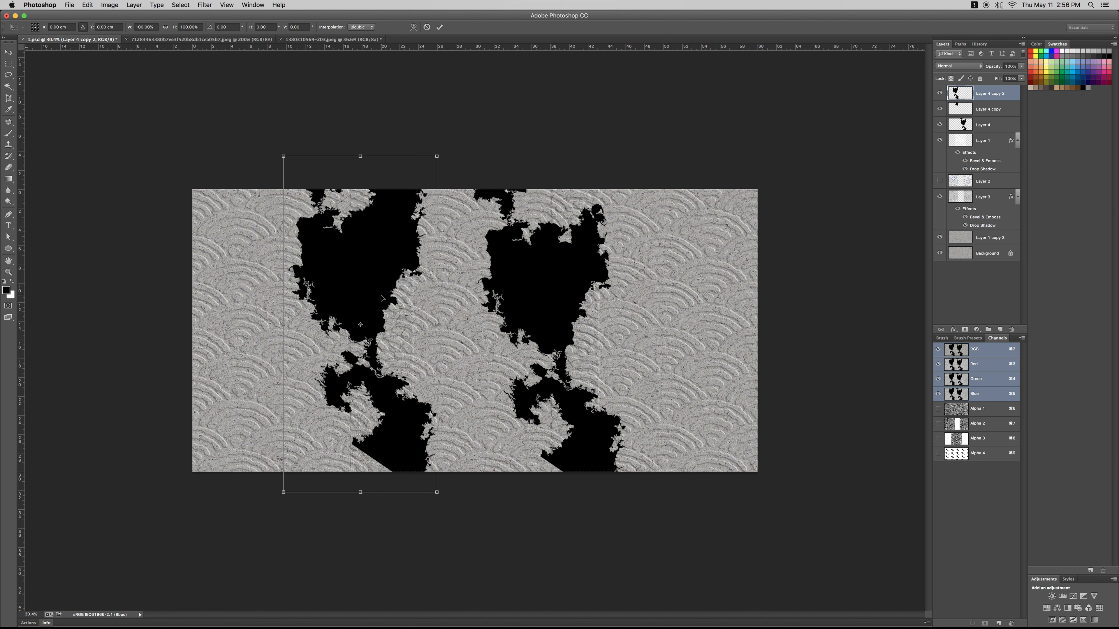
{"action": "left_click_drag", "start_coordinate": [385, 338], "coordinate": [425, 419]}
{"action": "key", "text": "Return"}
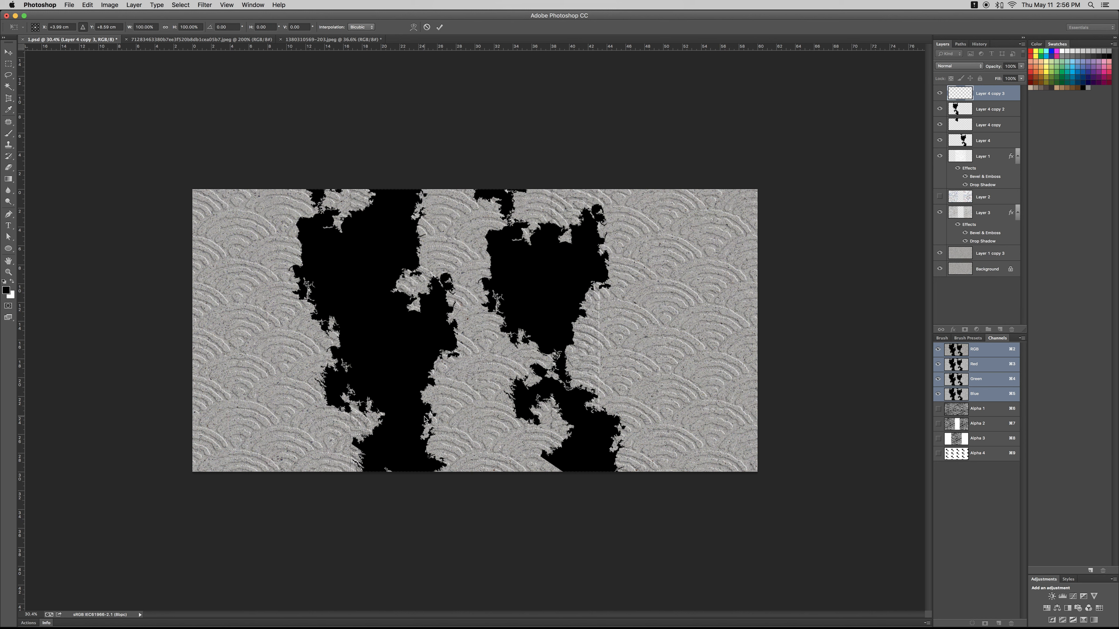
- Merge the four blot layers into one, load its shape as a selection and hide the merged layer
{"action": "key", "text": "w"}
{"action": "left_click", "coordinate": [1009, 138], "text": "shift"}
{"action": "key", "text": "super+e"}
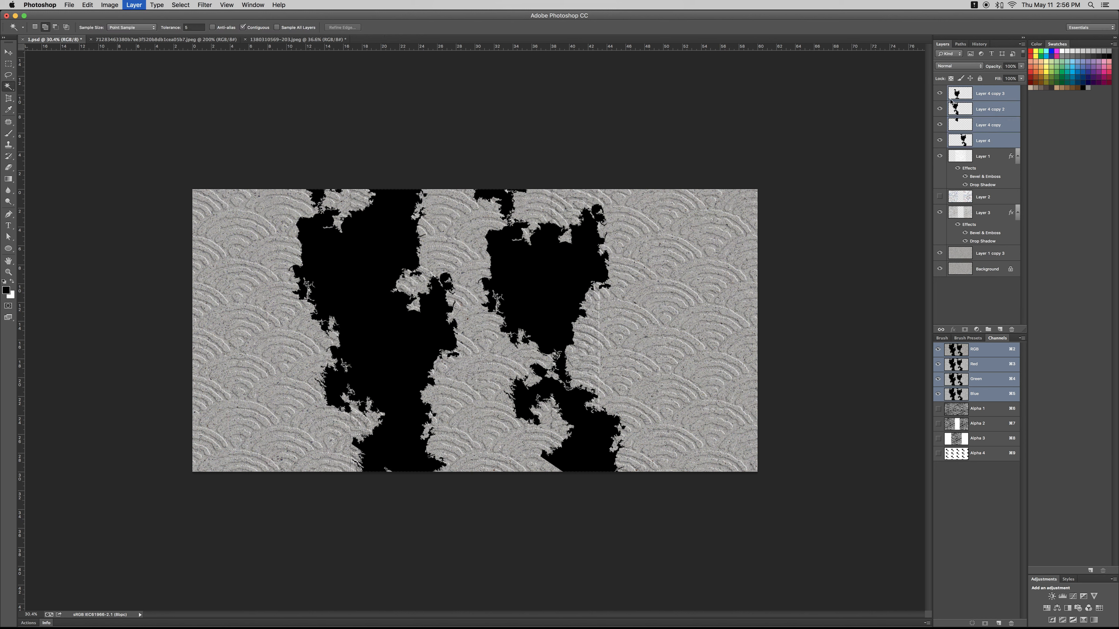
{"action": "left_click", "coordinate": [956, 96], "text": "super"}
{"action": "left_click", "coordinate": [939, 93]}
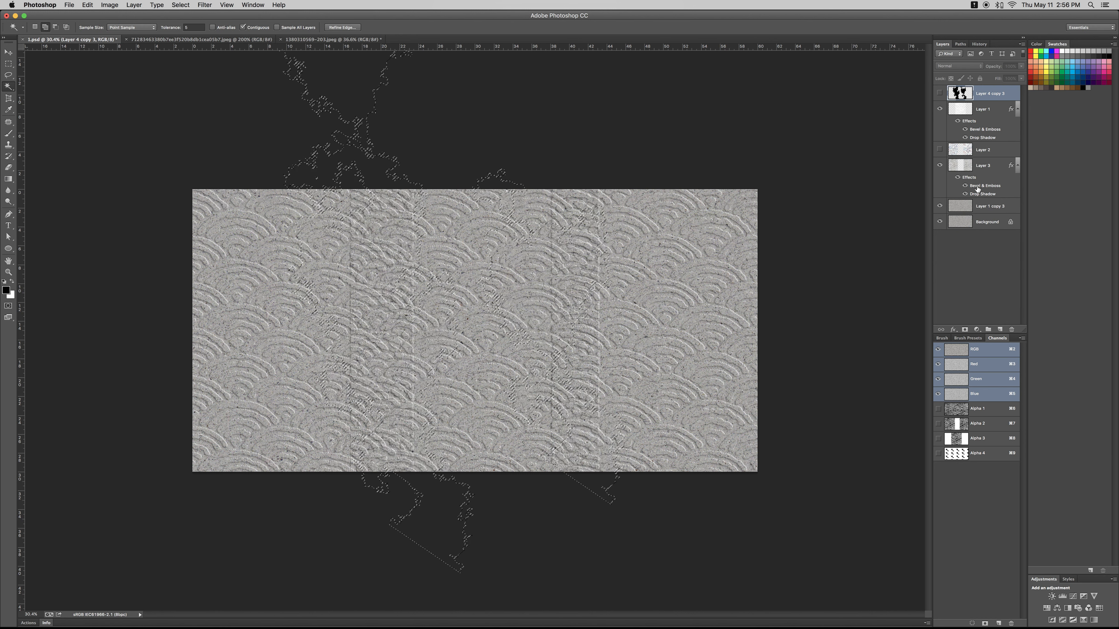
- Delete the blot-shaped selection from the wave relief on Layer 3 and Layer 1, and deselect
{"action": "left_click", "coordinate": [961, 165]}
{"action": "key", "text": "Delete"}
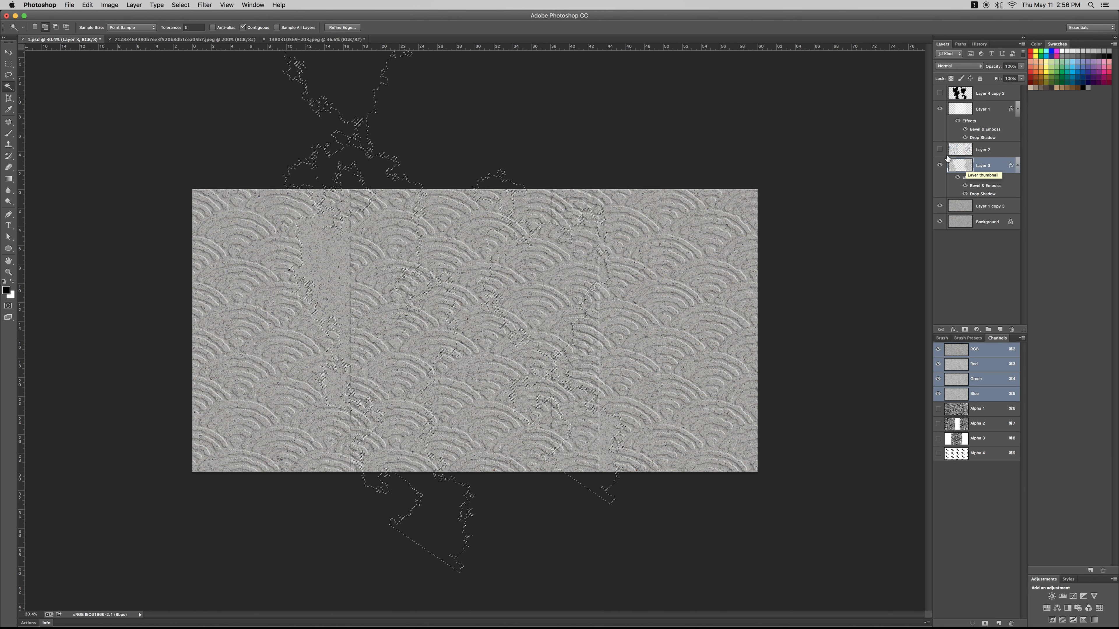
{"action": "left_click", "coordinate": [963, 107]}
{"action": "key", "text": "Delete"}
{"action": "key", "text": "ctrl+d"}
- Check the cut-out wave relief and the Alpha 3 channel, and return to the composite image
{"action": "key", "text": "z"}
{"action": "left_click_drag", "start_coordinate": [782, 280], "coordinate": [721, 312]}
{"action": "left_click", "coordinate": [941, 166]}
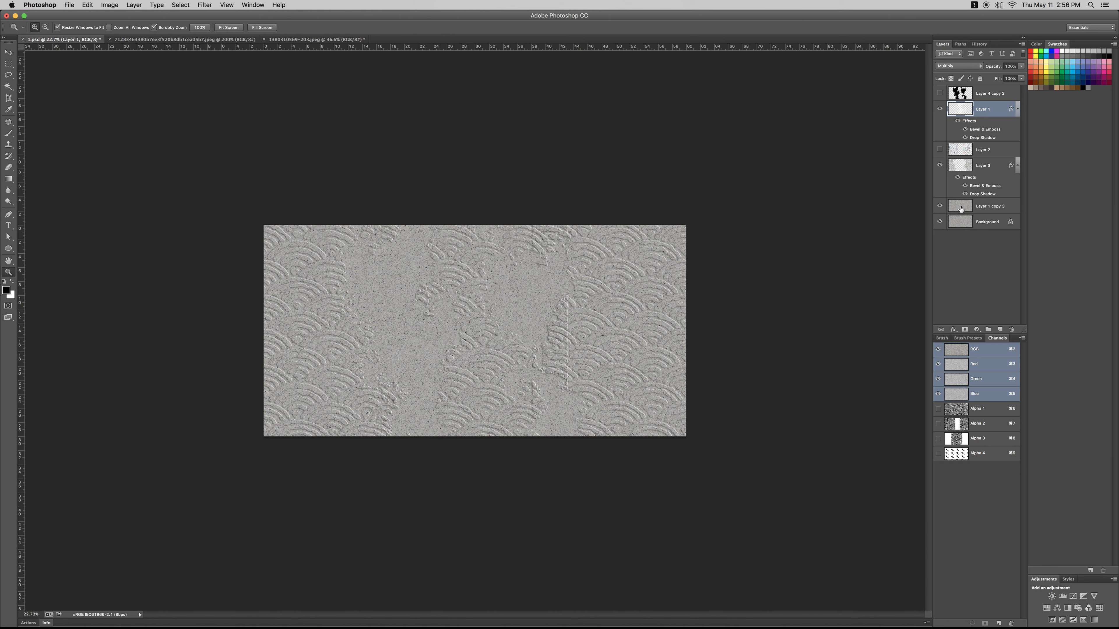
{"action": "left_click", "coordinate": [961, 441]}
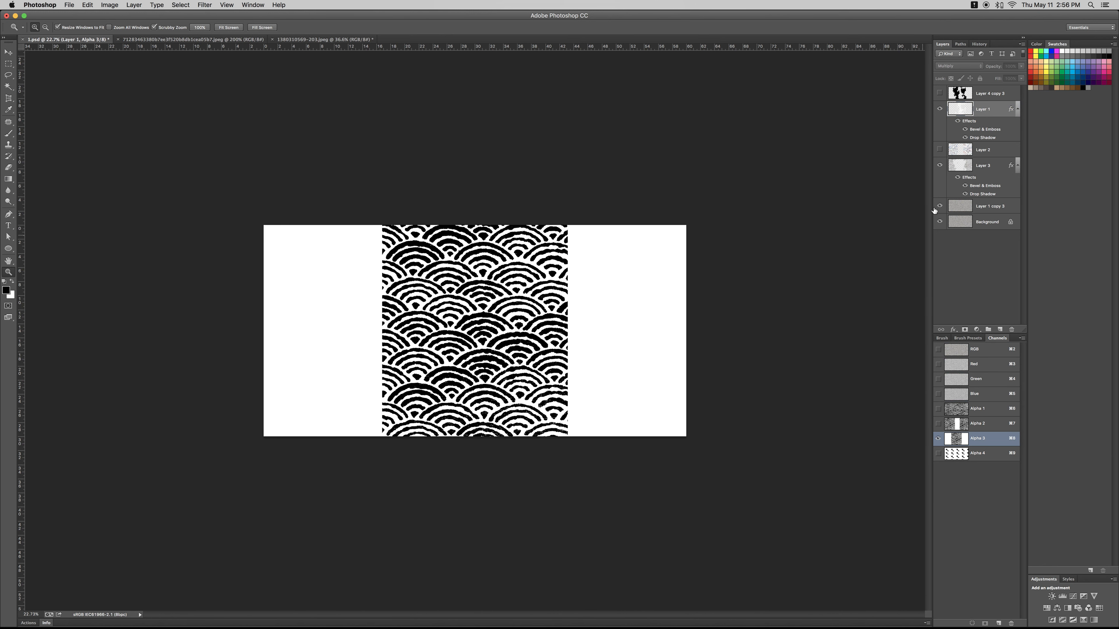
{"action": "left_click", "coordinate": [961, 98], "text": "super"}
{"action": "key", "text": "super+2"}
{"action": "key", "text": "super+d"}
- Duplicate Layer 4 copy 3, show the duplicate and copy its right-hand black blot onto a separate layer
{"action": "left_click", "coordinate": [952, 95]}
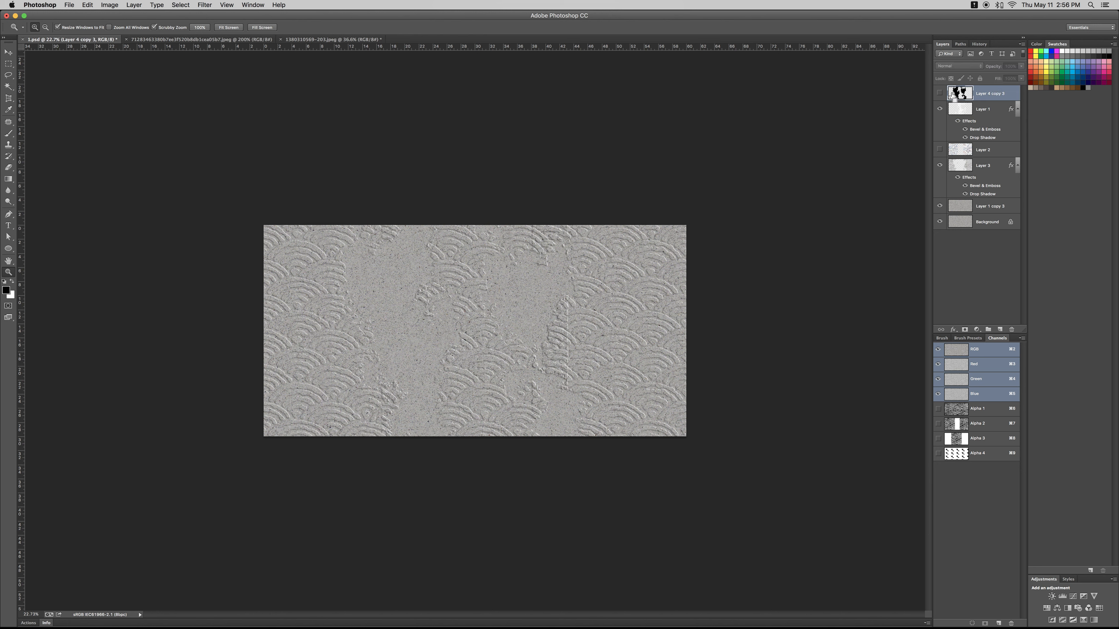
{"action": "key", "text": "super+j"}
{"action": "key", "text": "m"}
{"action": "left_click_drag", "start_coordinate": [518, 241], "coordinate": [627, 397]}
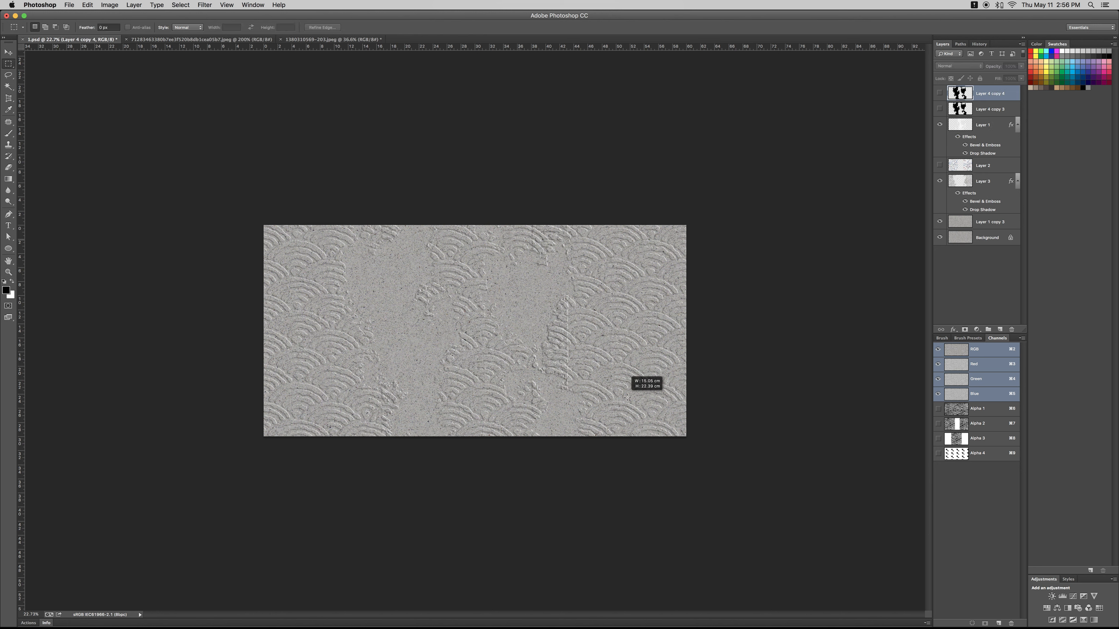
{"action": "key", "text": "super+h"}
{"action": "left_click", "coordinate": [940, 94]}
{"action": "left_click_drag", "start_coordinate": [552, 215], "coordinate": [623, 451]}
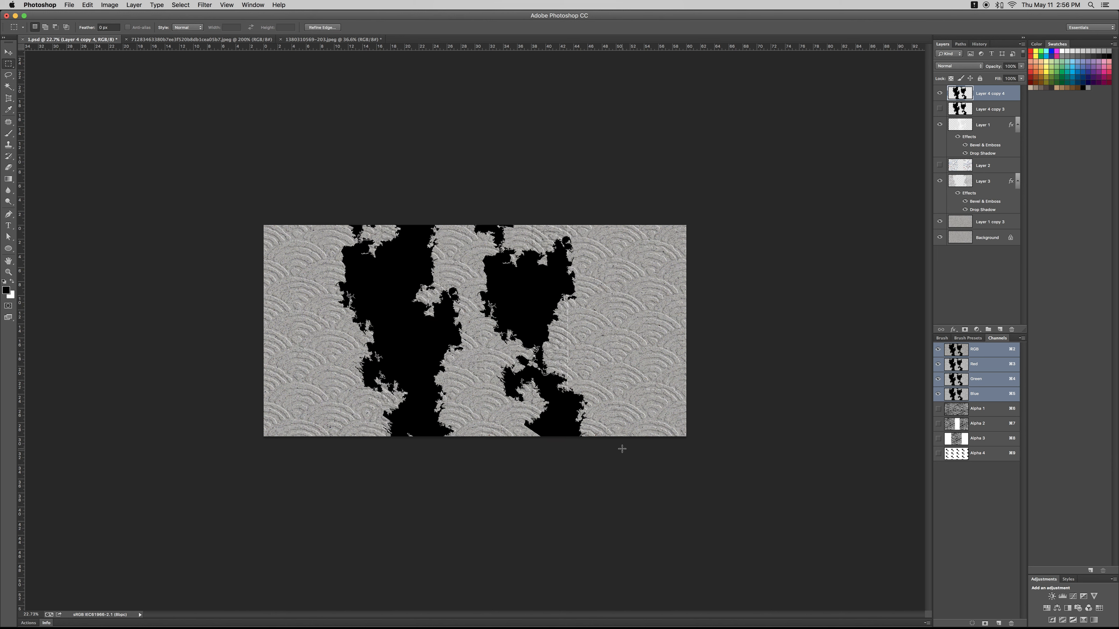
{"action": "key", "text": "super+j"}
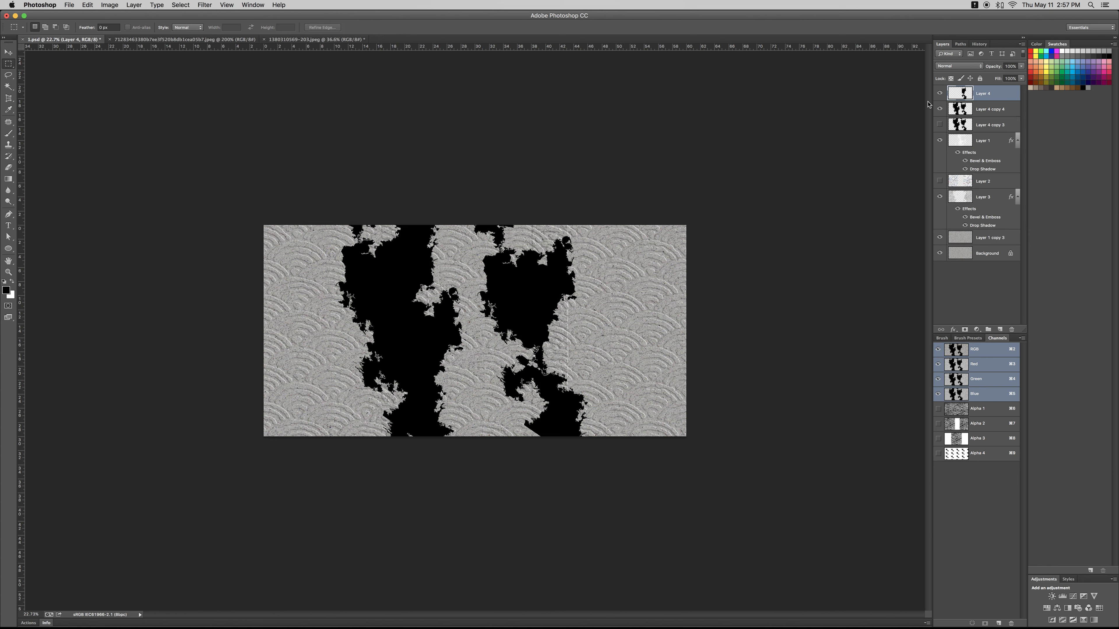
- Hide Layer 4 copy 4, and rotate and move the separated blot towards the canvas's lower right
{"action": "left_click", "coordinate": [940, 108]}
{"action": "key", "text": "super+t"}
{"action": "left_click_drag", "start_coordinate": [561, 381], "coordinate": [566, 413]}
{"action": "left_click_drag", "start_coordinate": [719, 403], "coordinate": [707, 312]}
{"action": "left_click_drag", "start_coordinate": [594, 417], "coordinate": [622, 421]}
{"action": "key", "text": "Return"}
- Load the rotated blot as a selection, hide its layer, delete that area from Layer 1 and deselect
{"action": "left_click", "coordinate": [967, 92], "text": "super"}
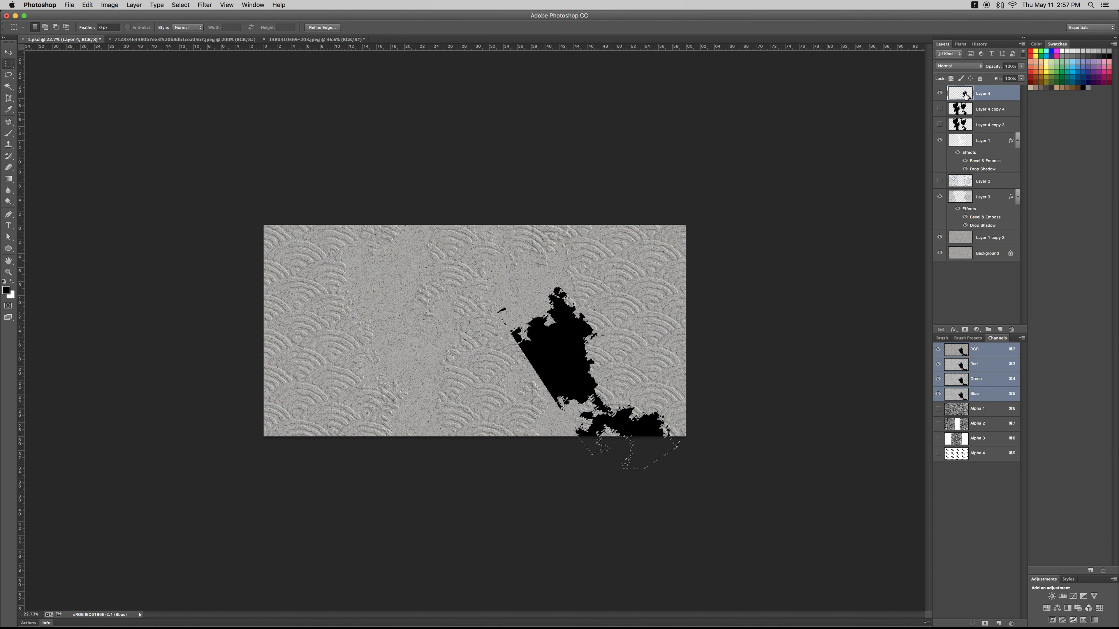
{"action": "left_click", "coordinate": [940, 93]}
{"action": "left_click", "coordinate": [970, 141]}
{"action": "key", "text": "Delete"}
{"action": "key", "text": "super+d"}
{"action": "key", "text": "z"}
{"action": "left_click_drag", "start_coordinate": [476, 340], "coordinate": [494, 372]}
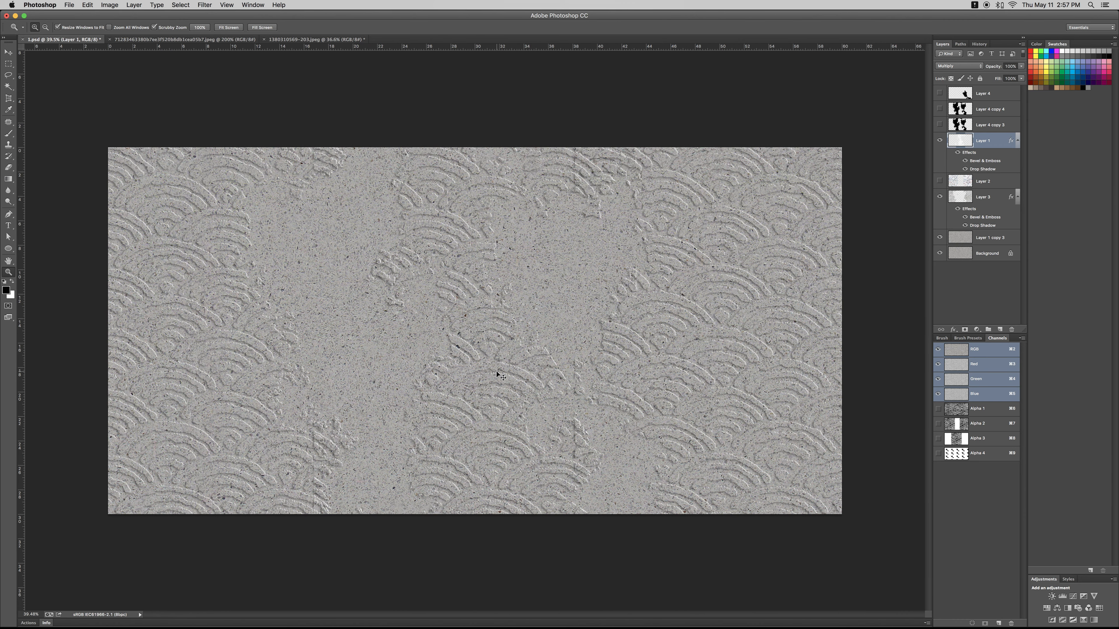
- Show Layer 4, duplicate it, rotate the duplicate's blot about -42° and move it to the canvas's lower-left edge
{"action": "left_click", "coordinate": [940, 94]}
{"action": "left_click", "coordinate": [940, 94]}
{"action": "left_click", "coordinate": [940, 93]}
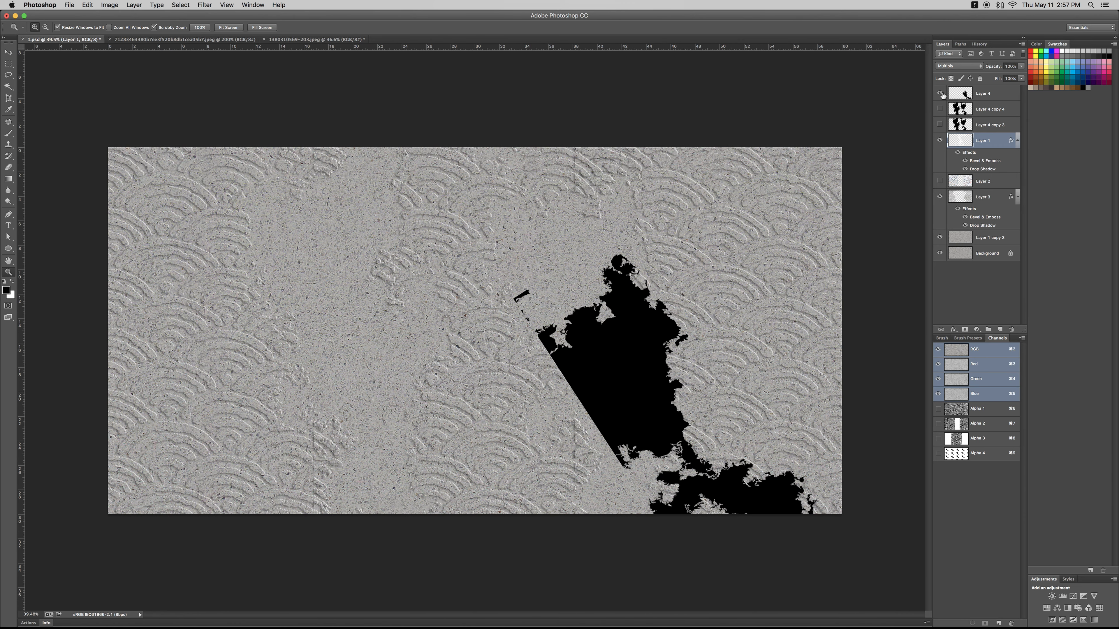
{"action": "left_click", "coordinate": [962, 94]}
{"action": "key", "text": "super+j"}
{"action": "key", "text": "super+t"}
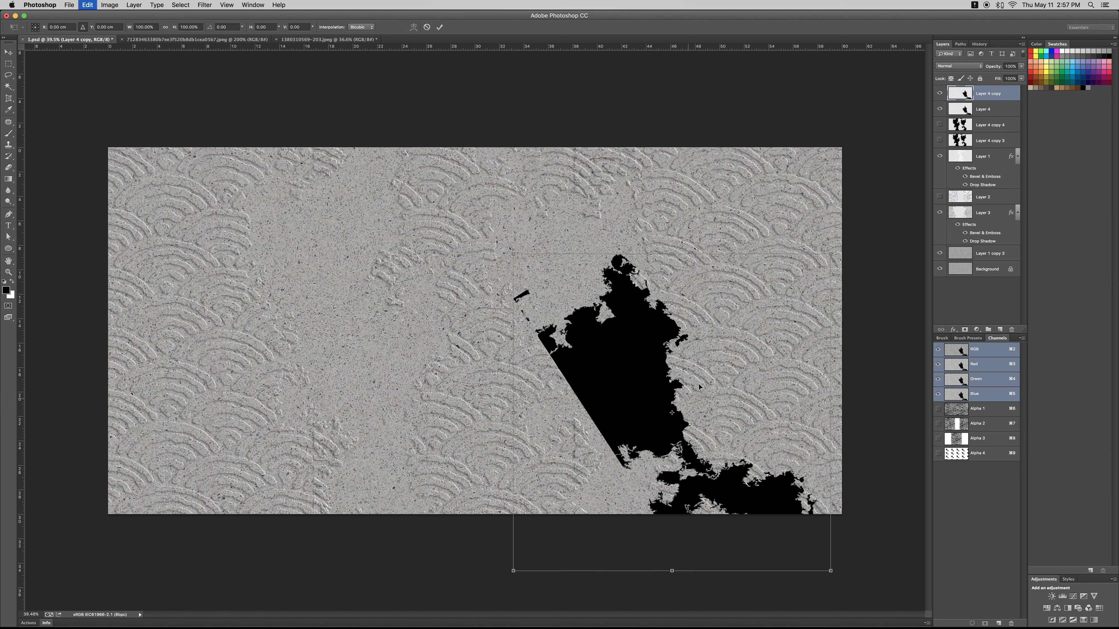
{"action": "left_click_drag", "start_coordinate": [612, 460], "coordinate": [513, 489]}
{"action": "left_click_drag", "start_coordinate": [600, 461], "coordinate": [556, 462]}
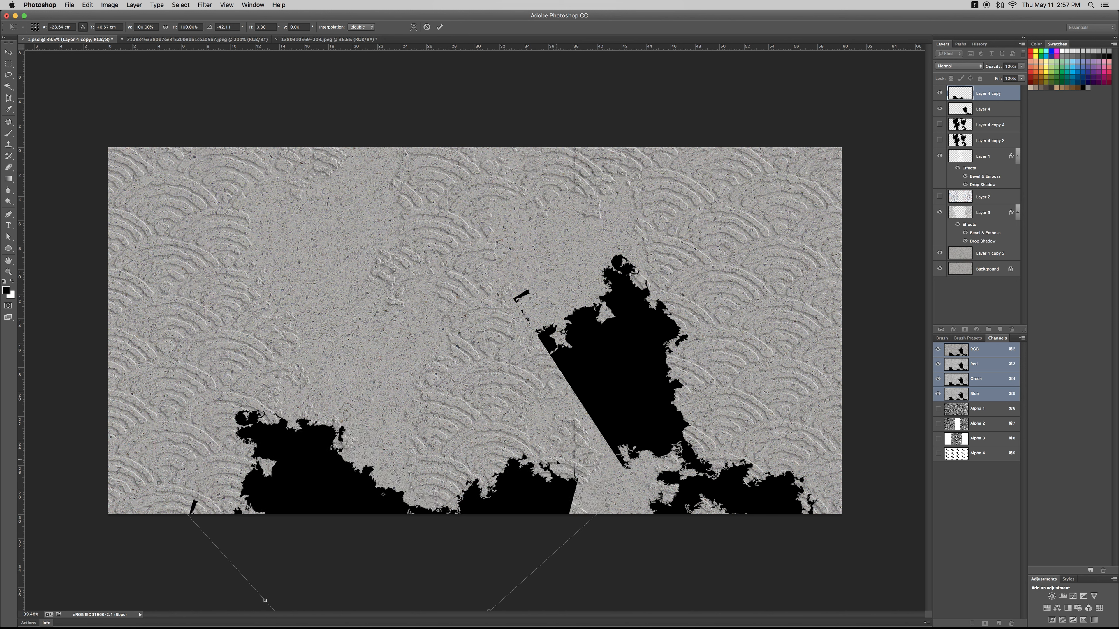
{"action": "key", "text": "Return"}
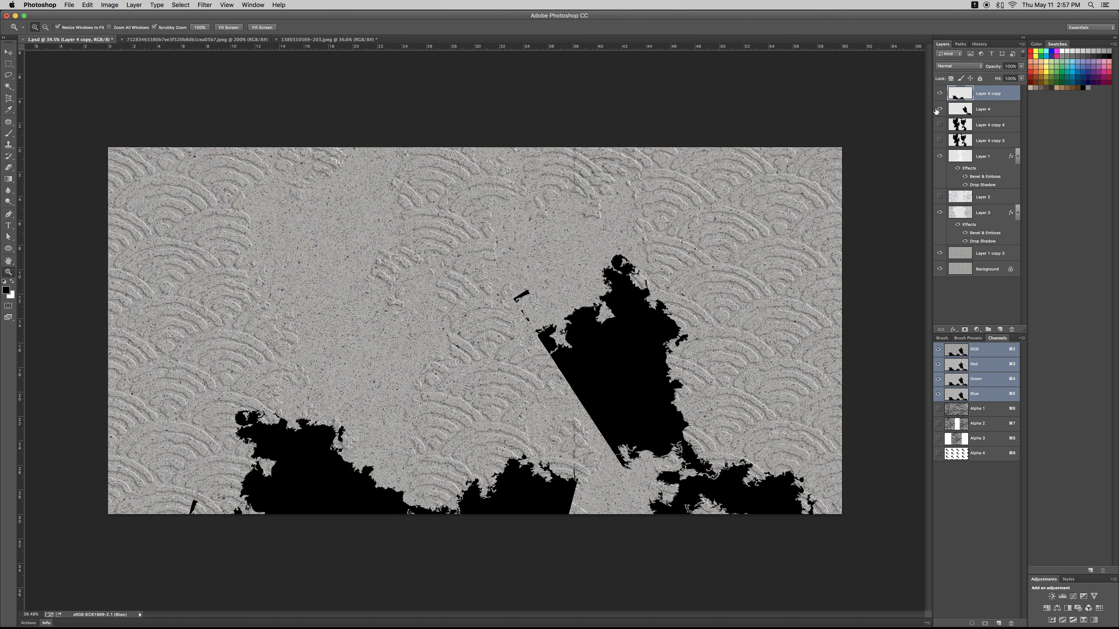
- Load Layer 4 copy's blot as a selection, hide both blot layers, delete that area from Layer 1 and deselect
{"action": "left_click", "coordinate": [939, 92]}
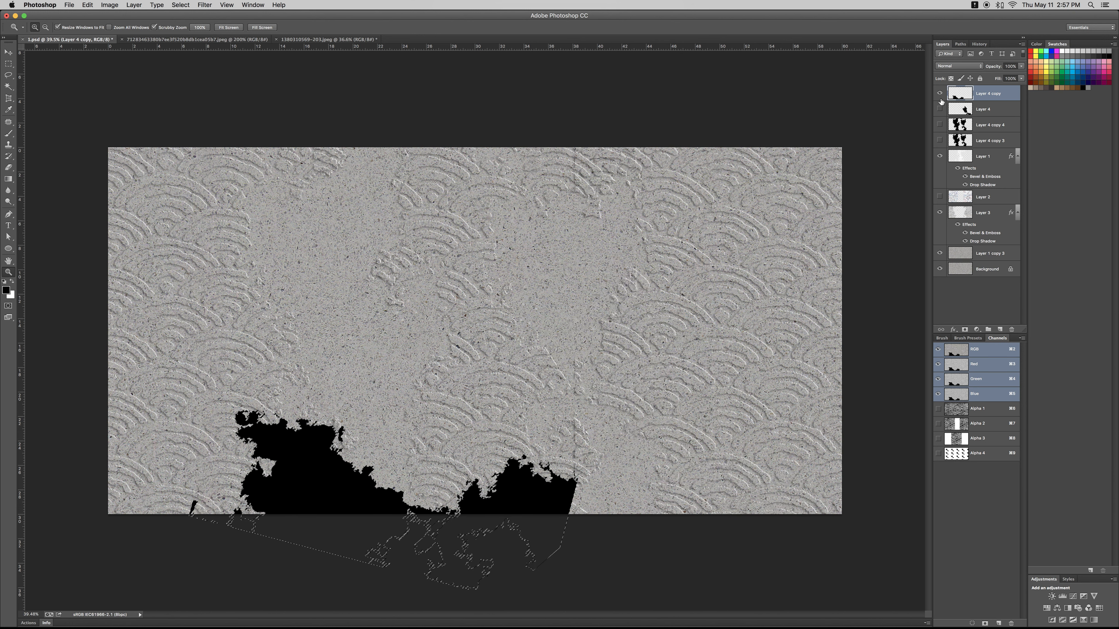
{"action": "left_click", "coordinate": [978, 157]}
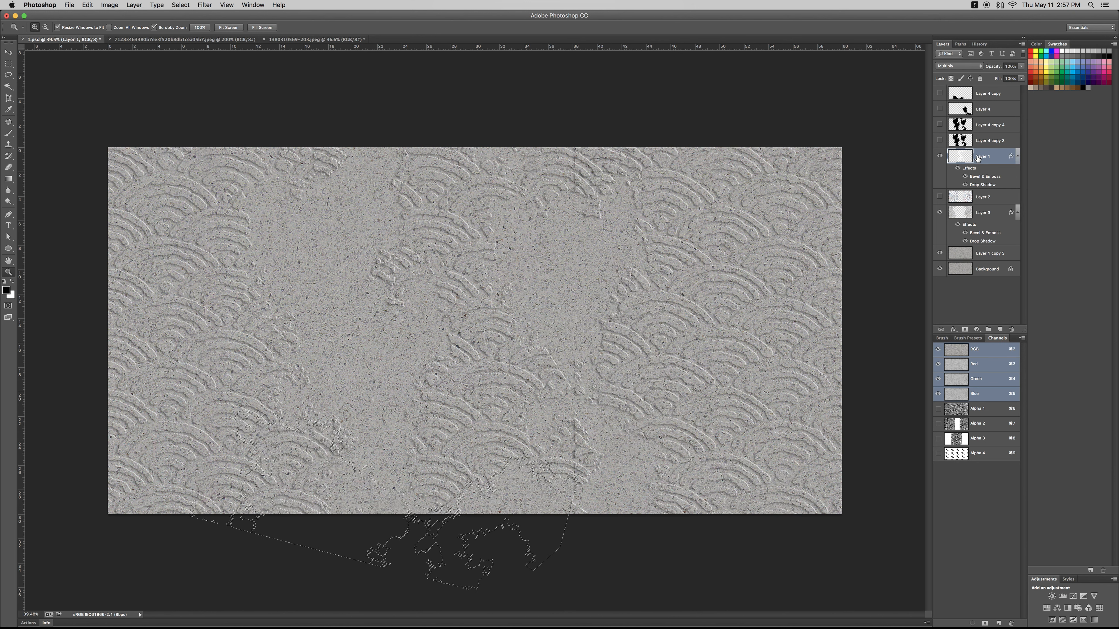
{"action": "key", "text": "super+d"}
{"action": "mouse_move", "coordinate": [638, 420]}
{"action": "left_mouse_down"}
{"action": "mouse_move", "coordinate": [610, 428]}
{"action": "mouse_move", "coordinate": [632, 441]}
{"action": "left_mouse_up"}
- Duplicate the stone layer Layer 1 copy 3
{"action": "left_click", "coordinate": [956, 254]}
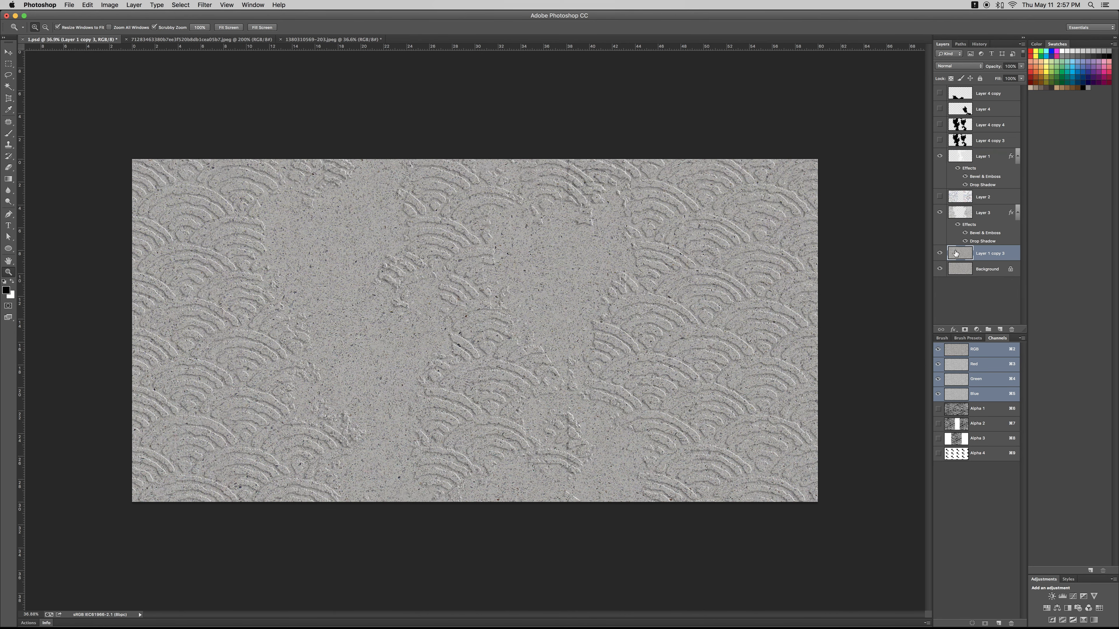
{"action": "key", "text": "i"}
{"action": "key", "text": "super+k"}
{"action": "key", "text": "Escape"}
{"action": "key", "text": "super+j"}
{"action": "key", "text": "super+l"}
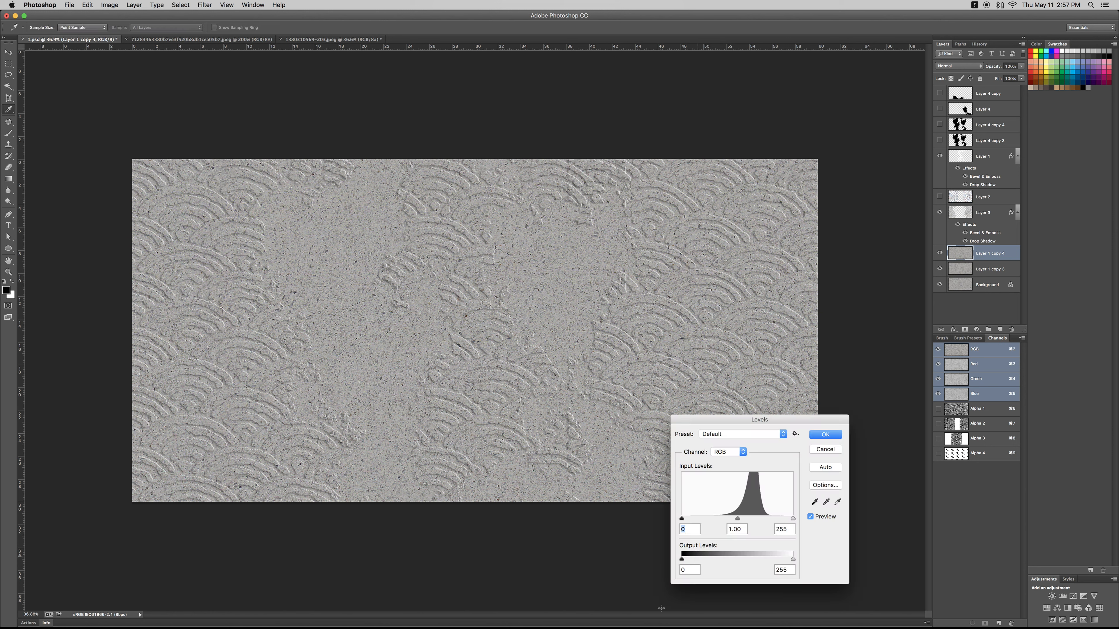
{"action": "left_click_drag", "start_coordinate": [731, 521], "coordinate": [753, 521]}
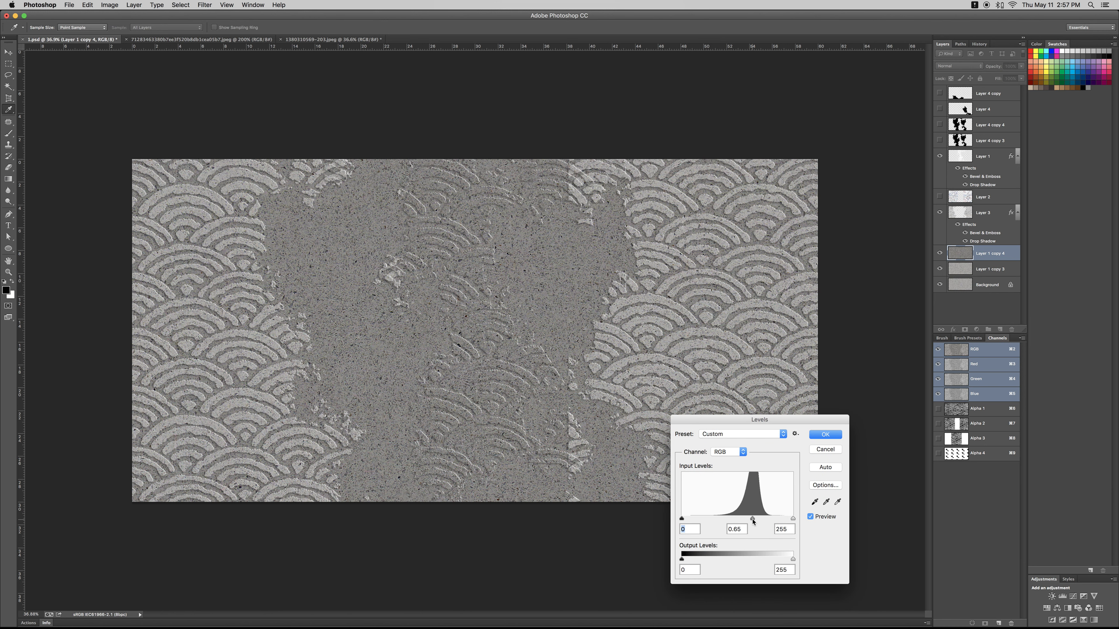
{"action": "key", "text": "Escape"}
{"action": "left_click_drag", "start_coordinate": [505, 444], "coordinate": [481, 460]}
{"action": "key", "text": "super+l"}
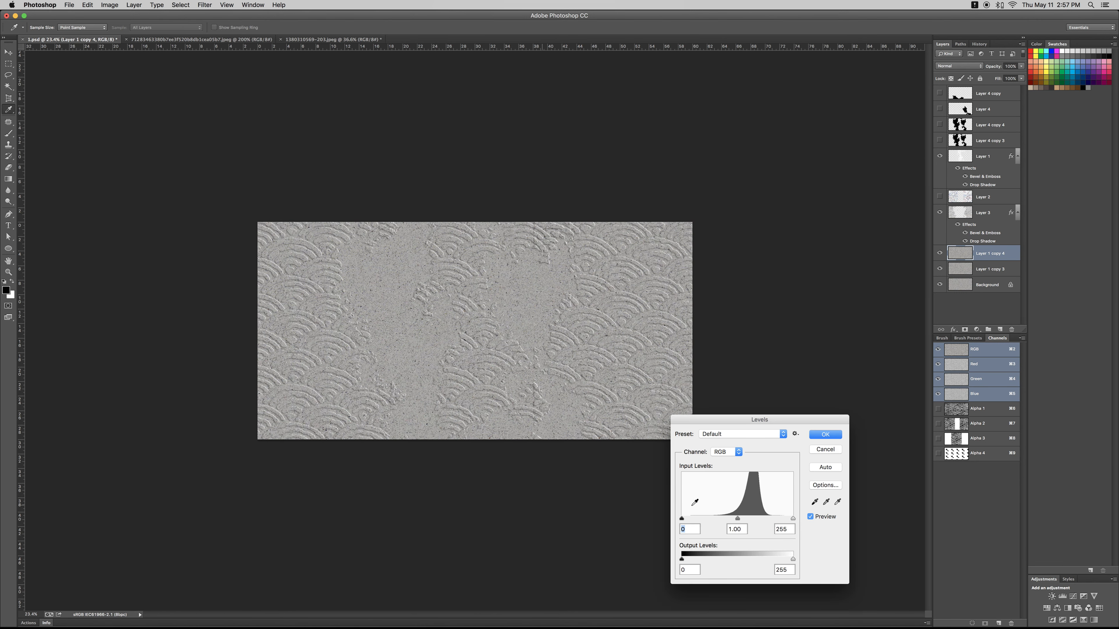
{"action": "key", "text": "Escape"}
{"action": "key", "text": "super+b"}
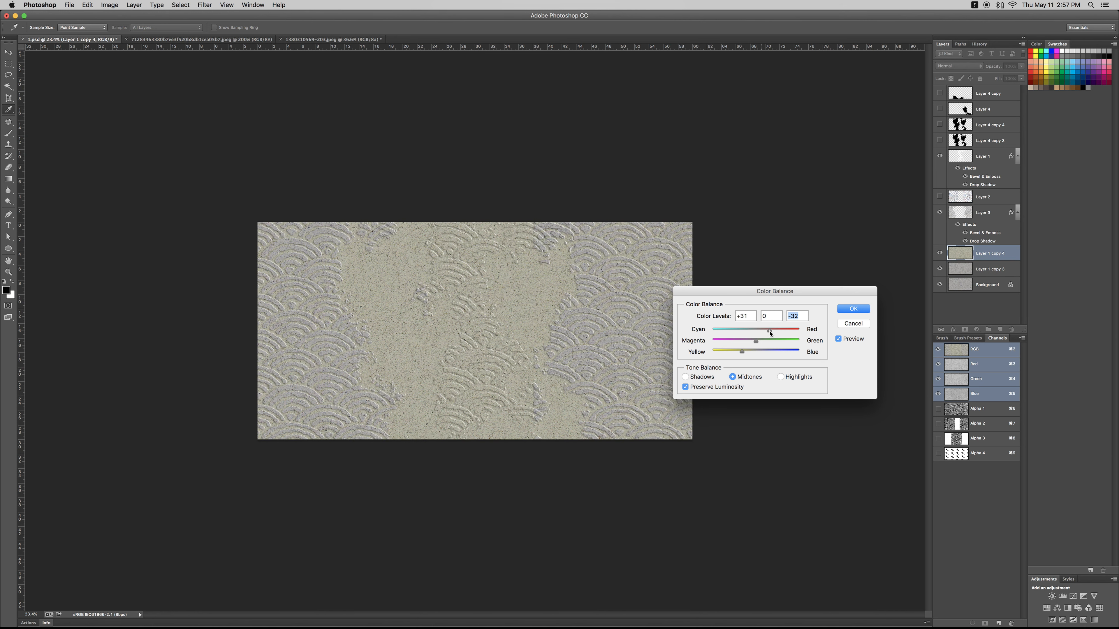
{"action": "key", "text": "Escape"}
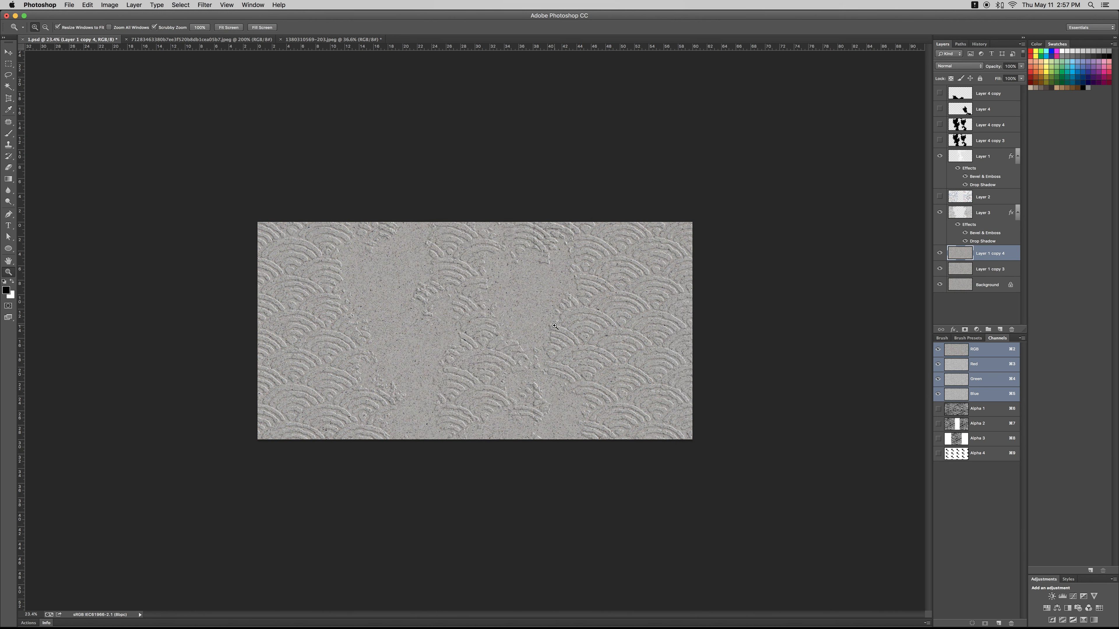
{"action": "left_click_drag", "start_coordinate": [710, 489], "coordinate": [736, 502]}
{"action": "key", "text": "super+l"}
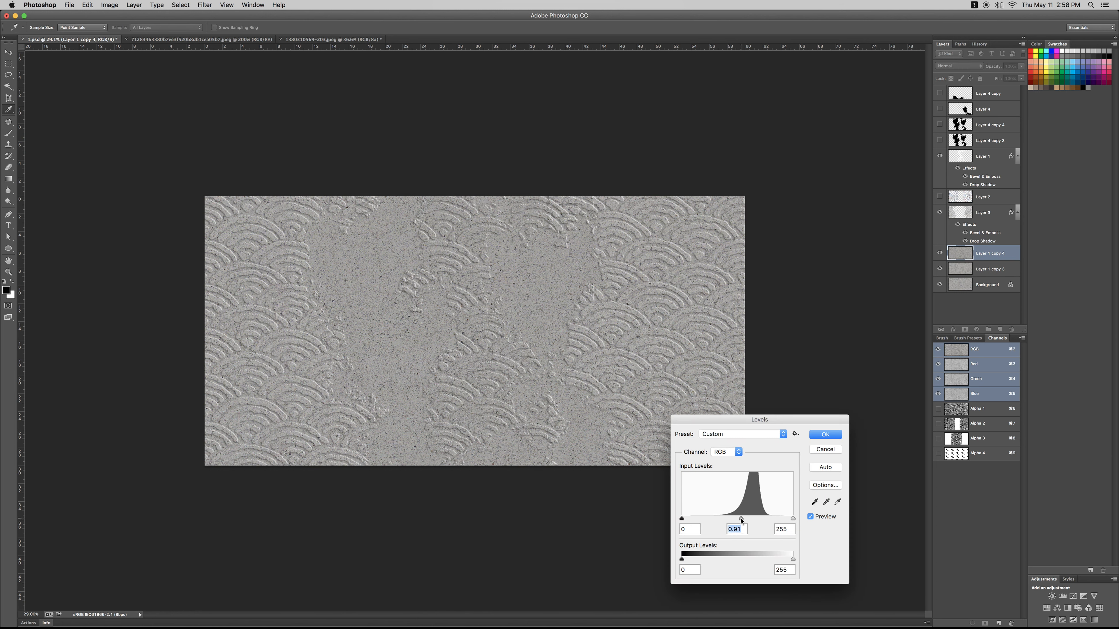
{"action": "key", "text": "Escape"}
- Darken the duplicated stone layer with Levels, setting the midtone input to 0.74
{"action": "key", "text": "super+l"}
{"action": "left_click_drag", "start_coordinate": [743, 521], "coordinate": [746, 522]}
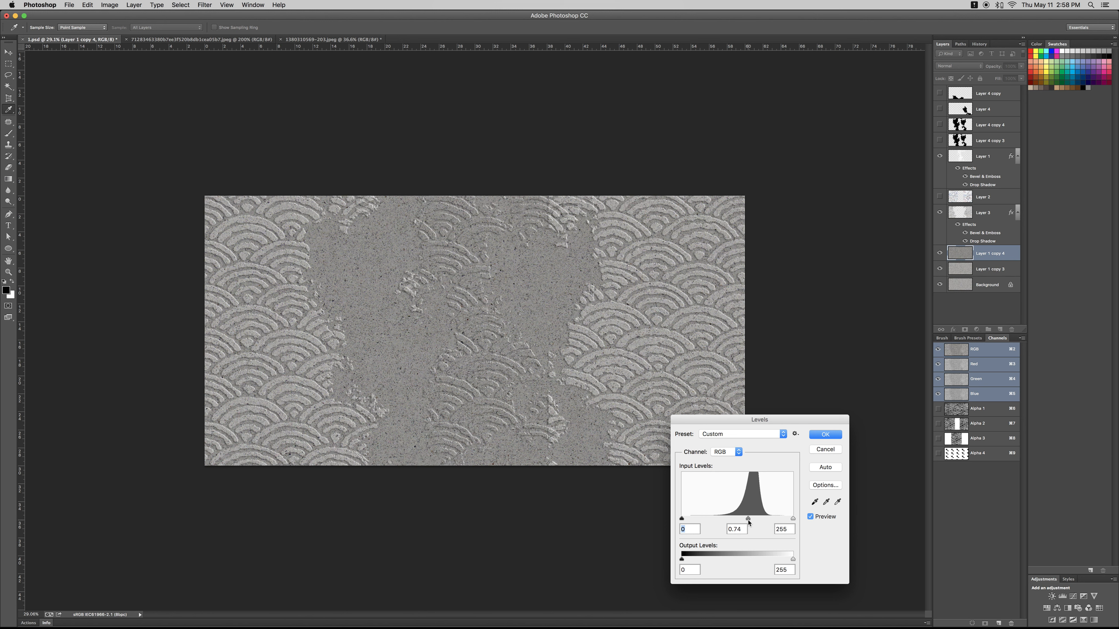
{"action": "left_click", "coordinate": [821, 438]}
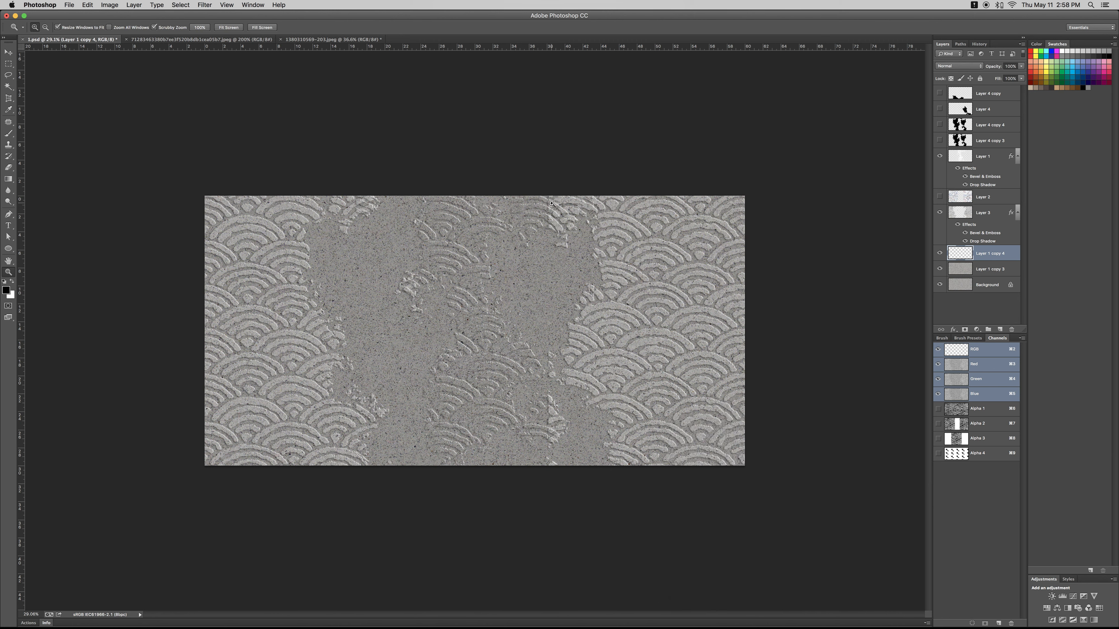
{"action": "left_click_drag", "start_coordinate": [553, 204], "coordinate": [561, 296]}
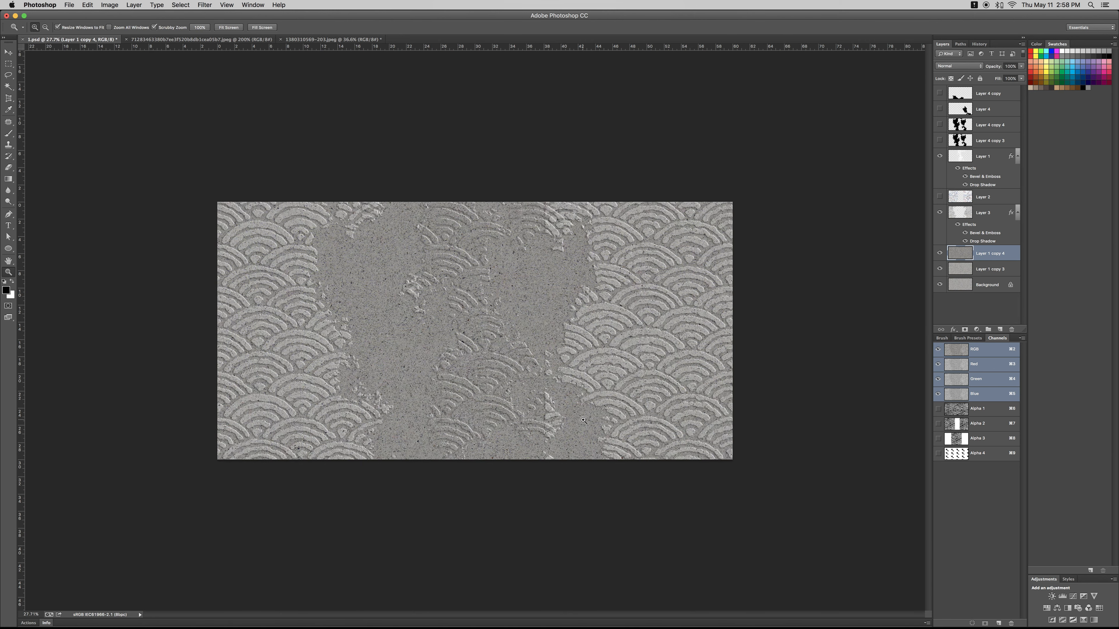
- Load Layer 1's wave shapes as a selection, copy that area of Layer 1 copy 3 onto a new layer and place it above Layer 3
{"action": "left_click", "coordinate": [940, 156]}
{"action": "left_click", "coordinate": [941, 157]}
{"action": "left_click", "coordinate": [954, 158]}
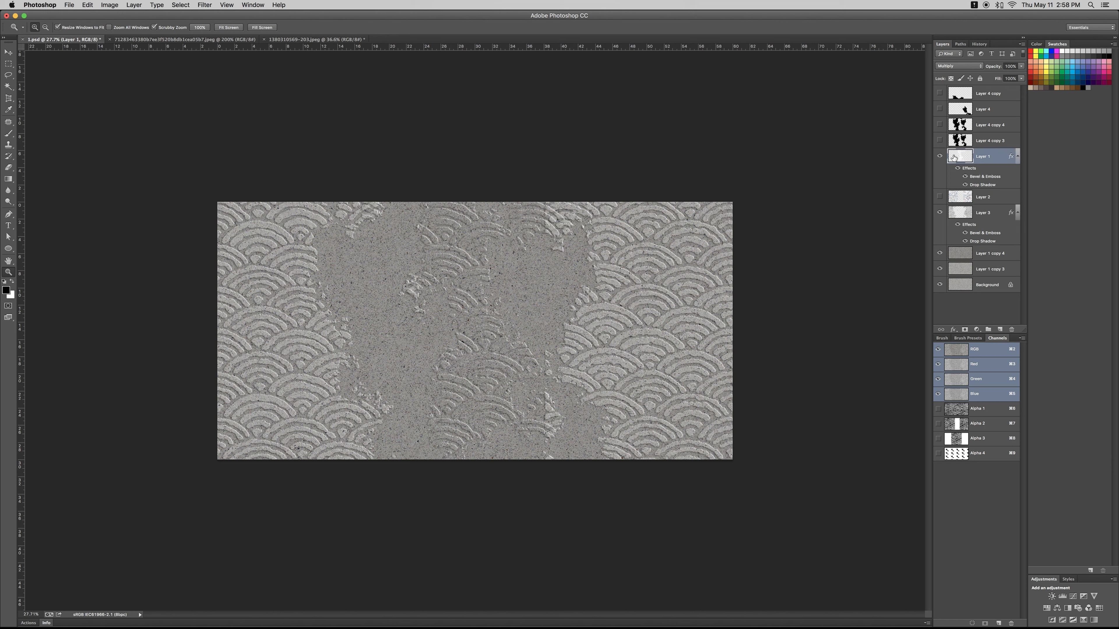
{"action": "left_click", "coordinate": [960, 157], "text": "super"}
{"action": "key", "text": "super+d"}
{"action": "left_click", "coordinate": [960, 158], "text": "super"}
{"action": "left_click", "coordinate": [964, 274]}
{"action": "key", "text": "super+j"}
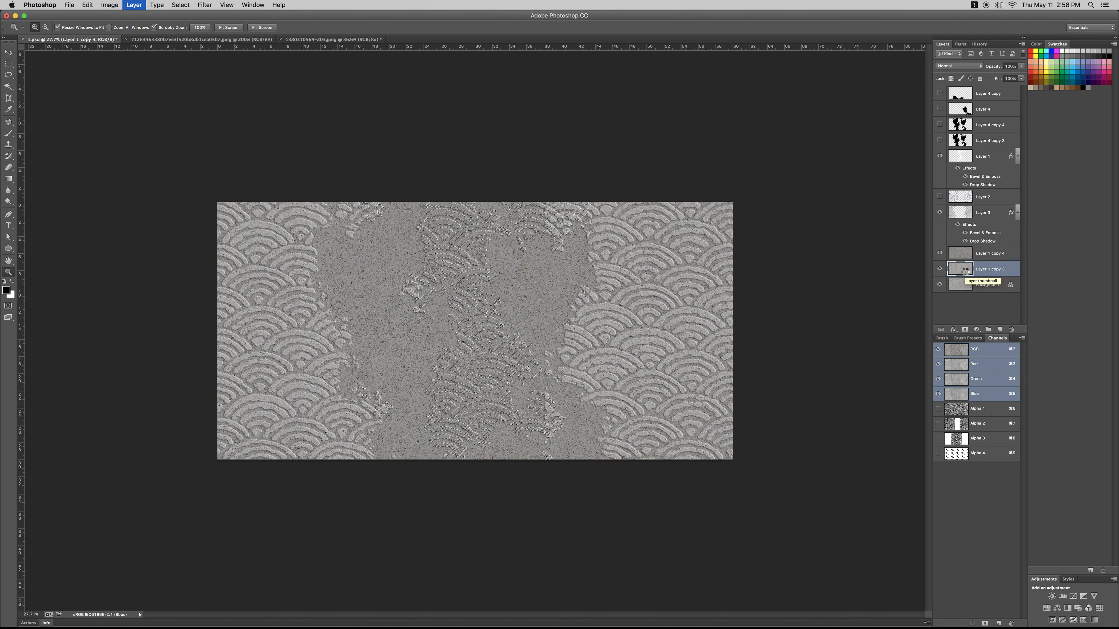
{"action": "left_click_drag", "start_coordinate": [963, 269], "coordinate": [962, 208]}
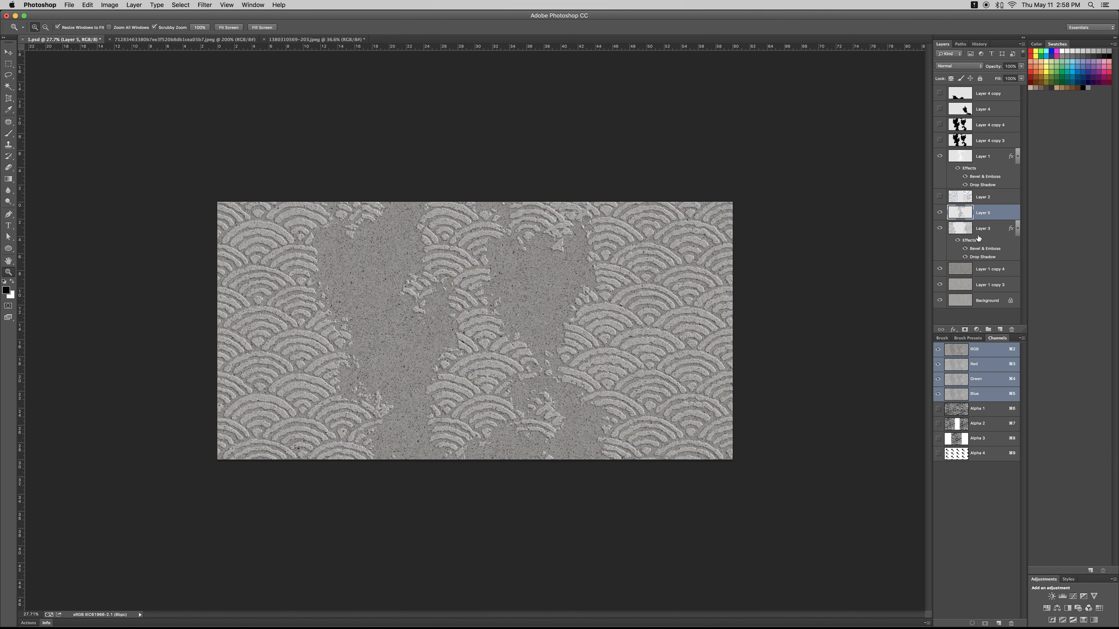
{"action": "mouse_move", "coordinate": [563, 233]}
{"action": "left_mouse_down"}
{"action": "mouse_move", "coordinate": [470, 230]}
{"action": "mouse_move", "coordinate": [592, 221]}
{"action": "mouse_move", "coordinate": [565, 224]}
{"action": "left_mouse_up"}
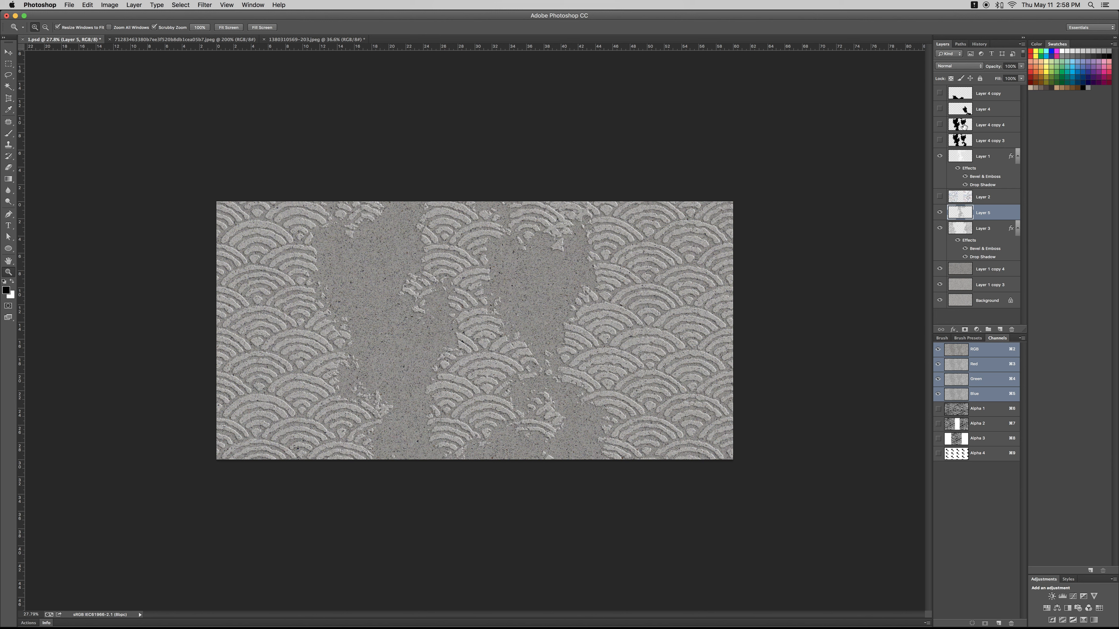
- Show Layer 4 copy, and rotate and move its black blot against the canvas's lower-left side
{"action": "left_click", "coordinate": [939, 94]}
{"action": "key", "text": "super+t"}
{"action": "left_click_drag", "start_coordinate": [413, 446], "coordinate": [410, 442]}
{"action": "key", "text": "Escape"}
{"action": "left_click", "coordinate": [987, 93]}
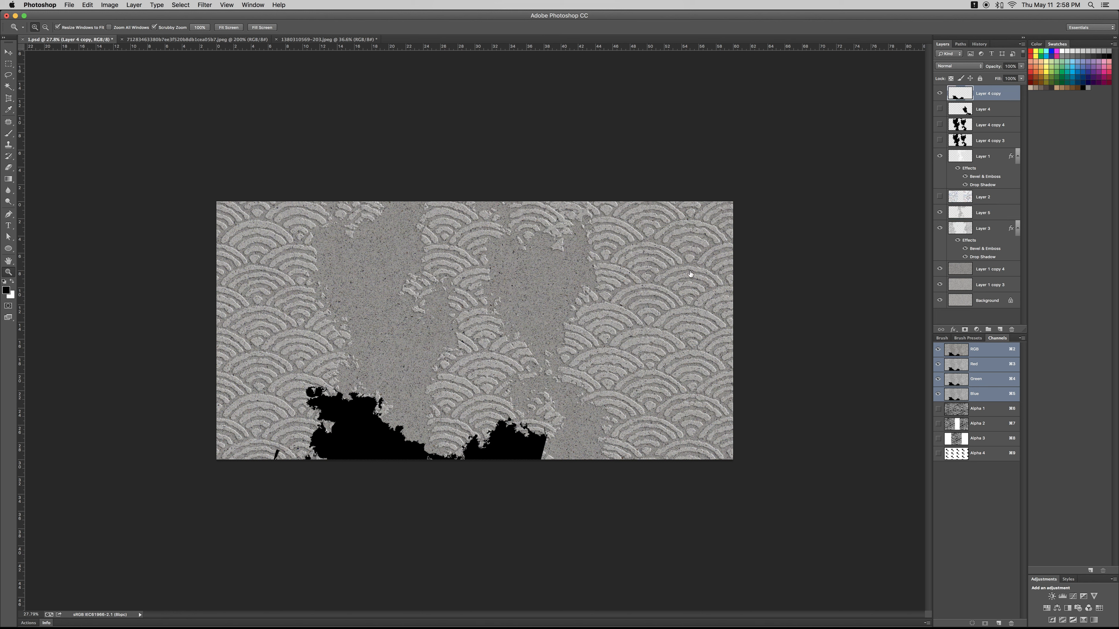
{"action": "key", "text": "super+t"}
{"action": "left_click_drag", "start_coordinate": [376, 406], "coordinate": [333, 369]}
{"action": "left_click_drag", "start_coordinate": [408, 295], "coordinate": [401, 372]}
{"action": "left_click_drag", "start_coordinate": [315, 368], "coordinate": [270, 325]}
{"action": "key", "text": "Return"}
- Duplicate the blot within Layer 4 copy, and rotate and move the duplicate so it extends the original towards the canvas's bottom edge
{"action": "key", "text": "w"}
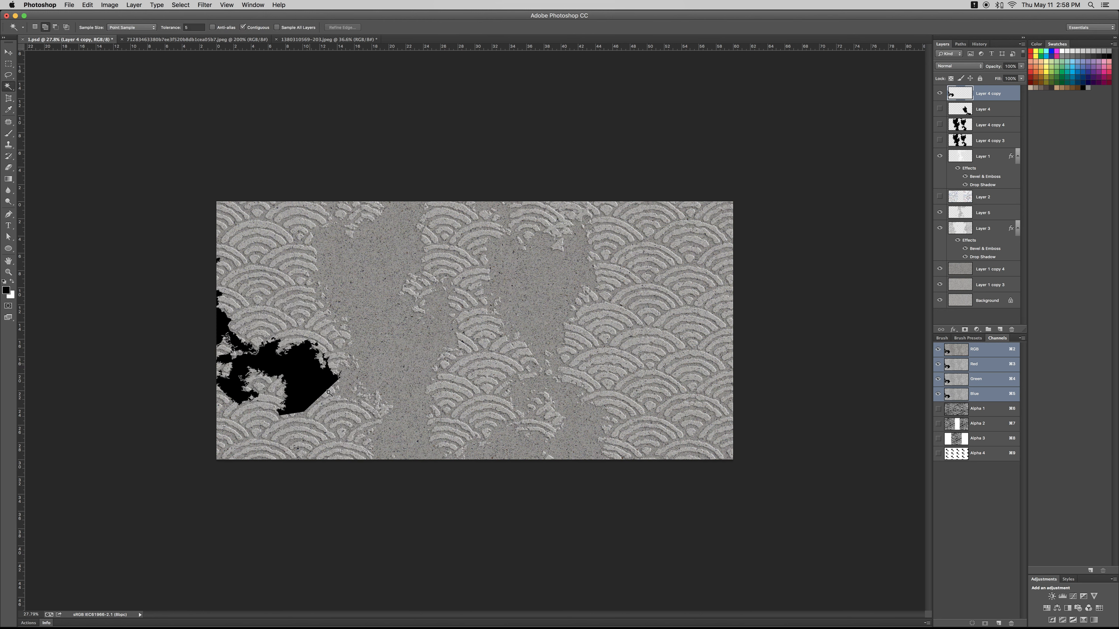
{"action": "left_click", "coordinate": [304, 378]}
{"action": "left_click_drag", "start_coordinate": [305, 378], "coordinate": [462, 382]}
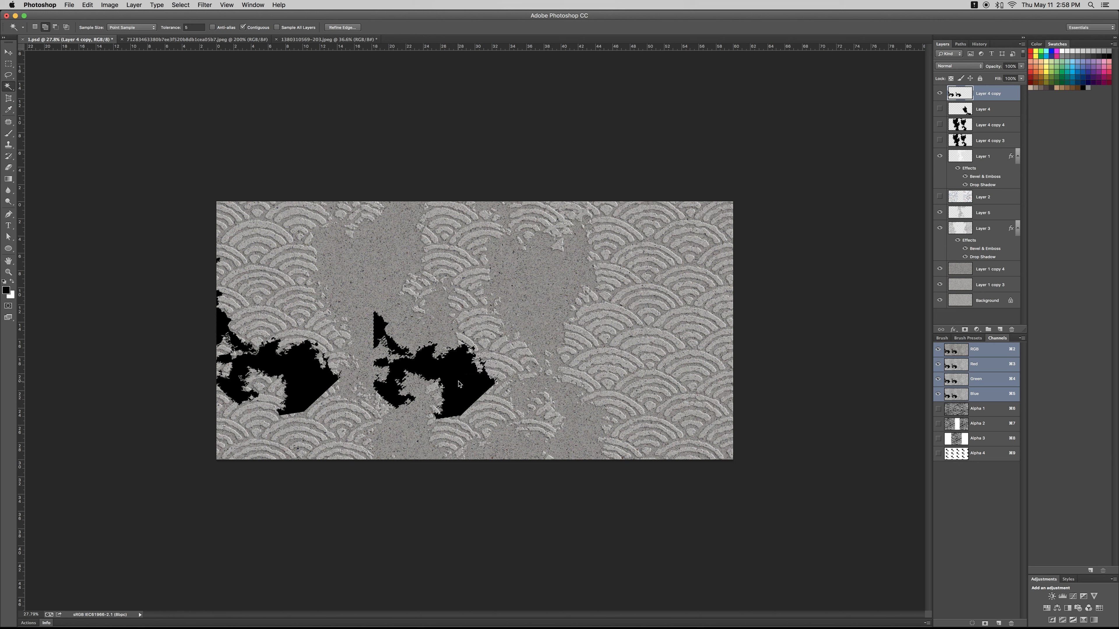
{"action": "key", "text": "super+t"}
{"action": "left_click_drag", "start_coordinate": [462, 306], "coordinate": [418, 478]}
{"action": "left_click_drag", "start_coordinate": [428, 354], "coordinate": [349, 423]}
{"action": "key", "text": "Return"}
- Select the combined blot, place a copy of it in the canvas's upper-right corner and deselect
{"action": "key", "text": "w"}
{"action": "left_click", "coordinate": [315, 399]}
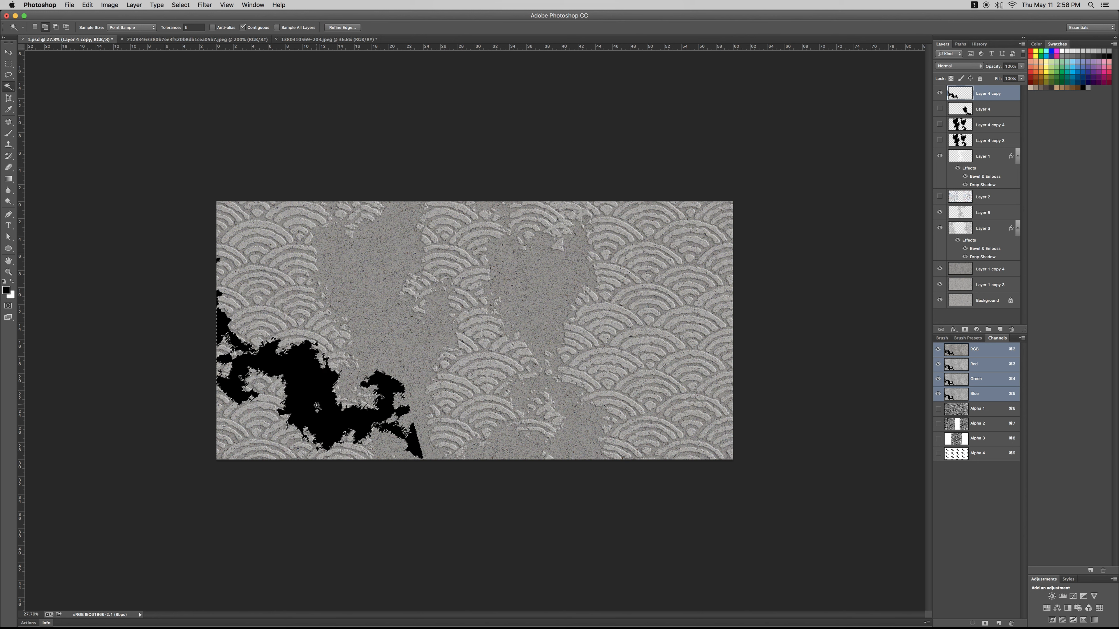
{"action": "left_click_drag", "start_coordinate": [615, 336], "coordinate": [673, 282]}
{"action": "key", "text": "super+d"}
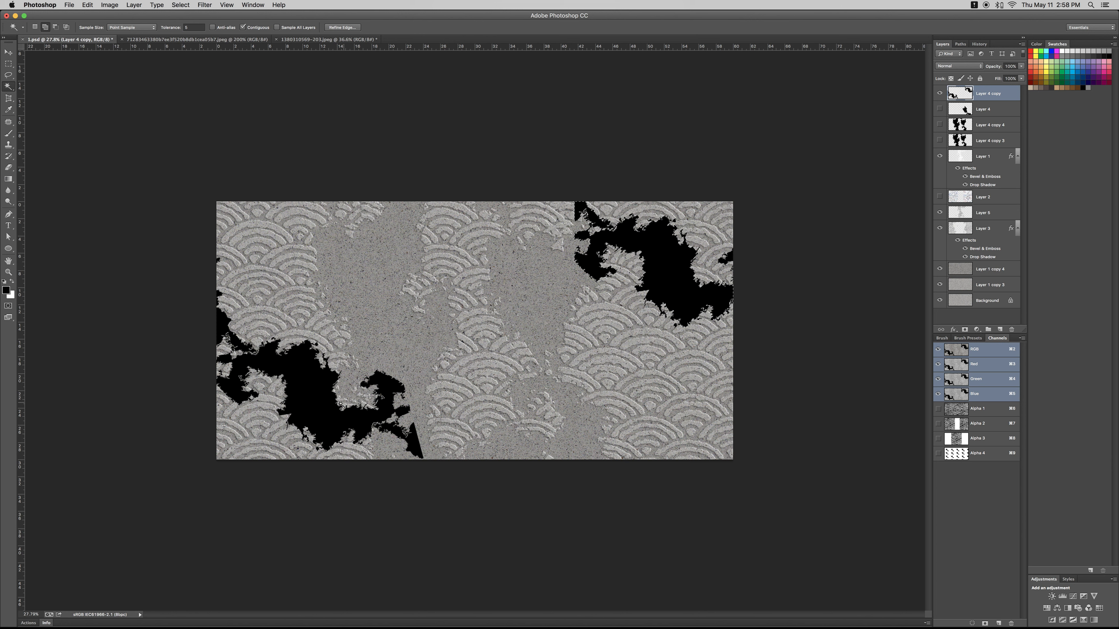
- Load Layer 4 copy's blots as a selection, hide it, copy that area of Layer 1 copy 4 onto a new layer and bring it to the front
{"action": "left_click", "coordinate": [939, 92]}
{"action": "left_click", "coordinate": [965, 270]}
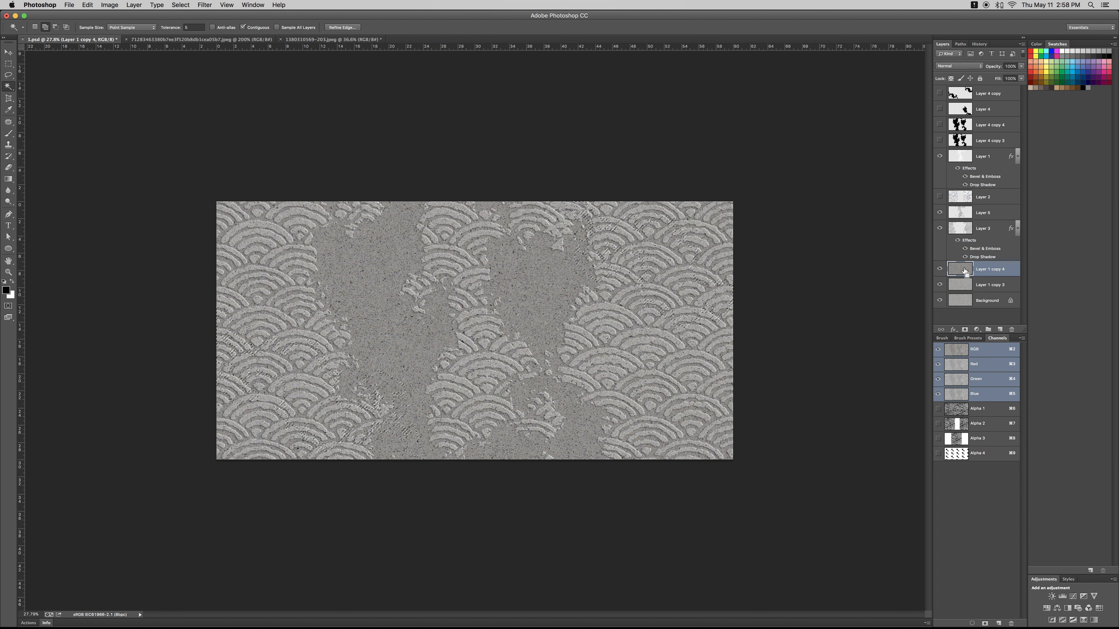
{"action": "key", "text": "super+j"}
{"action": "key", "text": "super+shift+bracketright"}
{"action": "key", "text": "z"}
{"action": "mouse_move", "coordinate": [595, 335]}
{"action": "left_mouse_down"}
{"action": "mouse_move", "coordinate": [533, 336]}
{"action": "mouse_move", "coordinate": [601, 338]}
{"action": "left_mouse_up"}
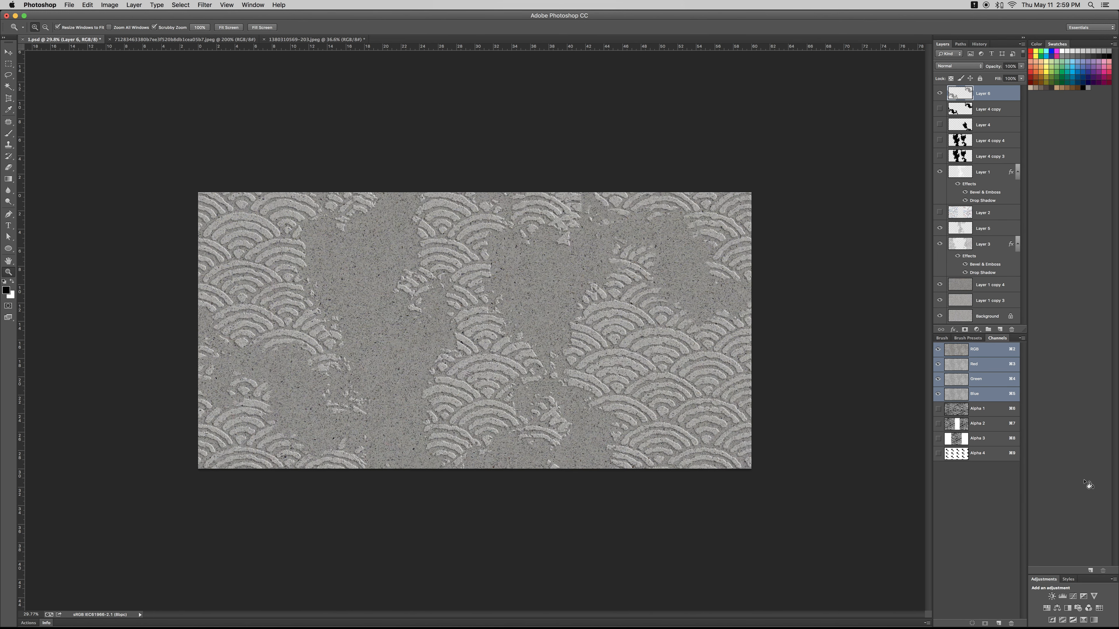
- Create a new alpha channel
{"action": "left_click", "coordinate": [999, 623]}
{"action": "key", "text": "i"}
- Try filling the new alpha channel with a black-and-white geometric pattern, and undo the fill
{"action": "key", "text": "shift+BackSpace"}
{"action": "left_click", "coordinate": [505, 235]}
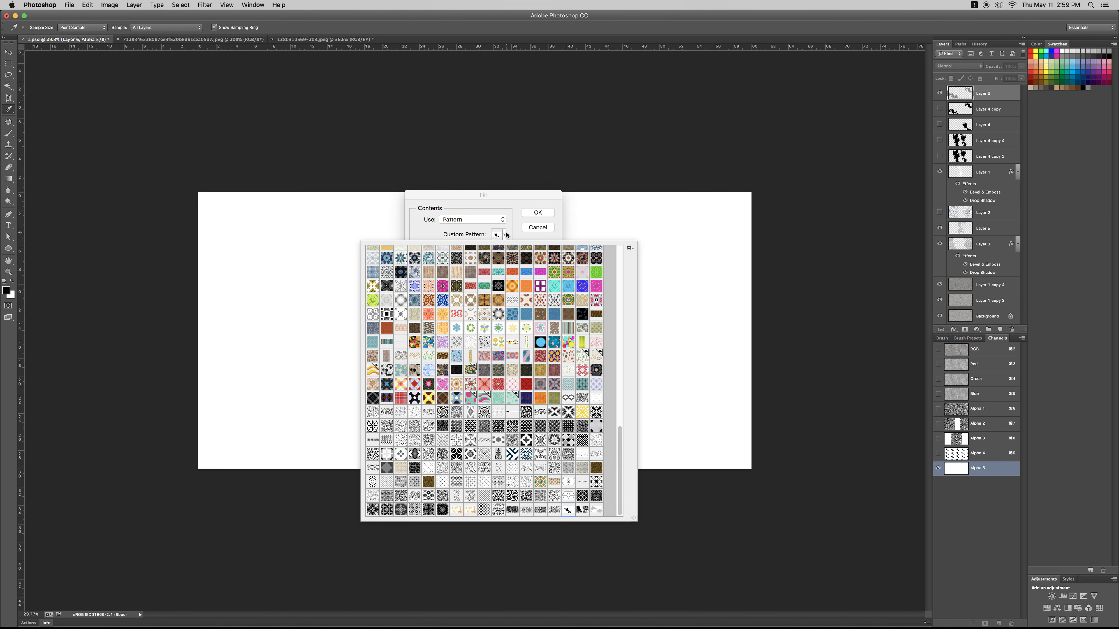
{"action": "left_click", "coordinate": [454, 415]}
{"action": "left_click", "coordinate": [429, 427]}
{"action": "left_click", "coordinate": [444, 429]}
{"action": "left_click", "coordinate": [456, 428]}
{"action": "key", "text": "Return"}
{"action": "key", "text": "Return"}
{"action": "key", "text": "super+z"}
- Fill the new alpha channel with the black-and-white petal star pattern
{"action": "key", "text": "shift+BackSpace"}
{"action": "left_click", "coordinate": [497, 235]}
{"action": "left_click", "coordinate": [376, 425]}
{"action": "key", "text": "Return"}
{"action": "key", "text": "z"}
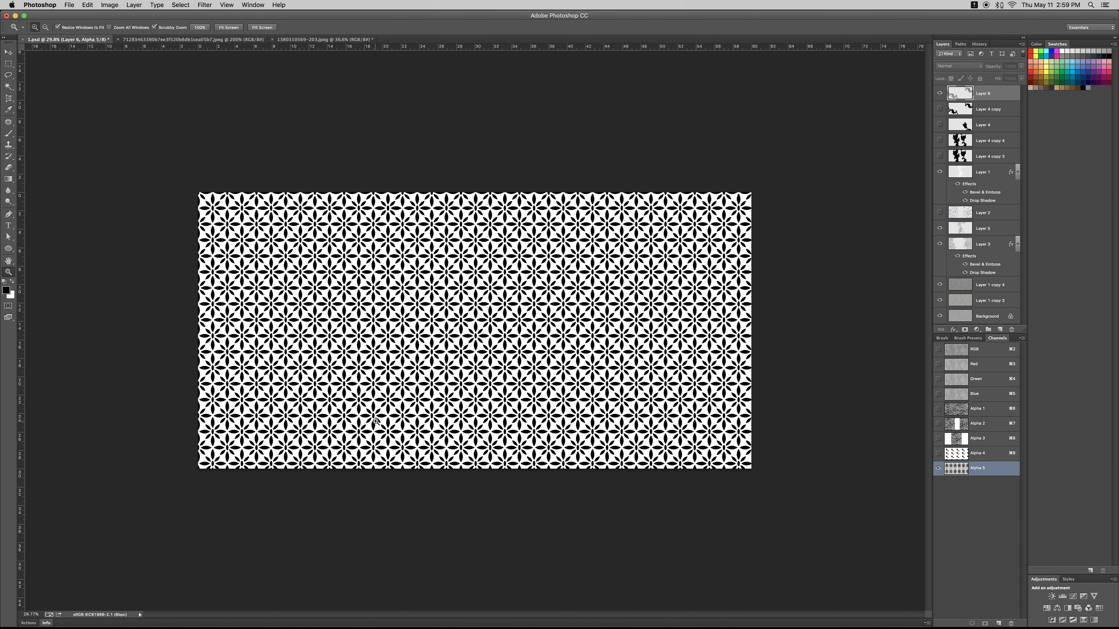
- Select all the black petal shapes in the new alpha channel and return to the composite image
{"action": "key", "text": "super+t"}
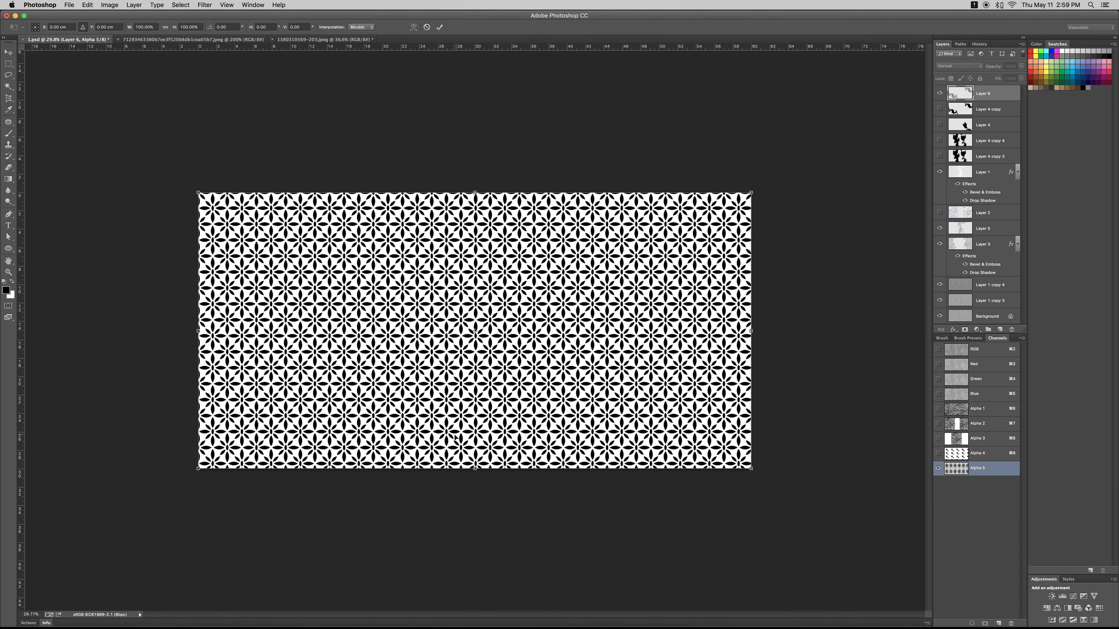
{"action": "key", "text": "Return"}
{"action": "key", "text": "w"}
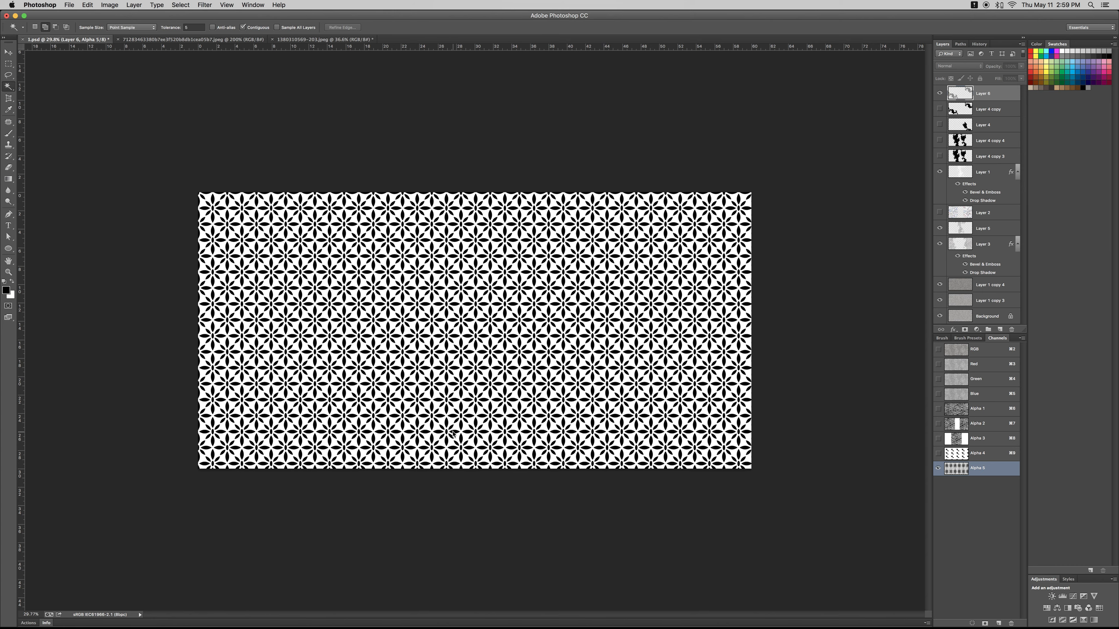
{"action": "right_click", "coordinate": [453, 419]}
{"action": "left_click", "coordinate": [473, 520]}
{"action": "key", "text": "super+2"}
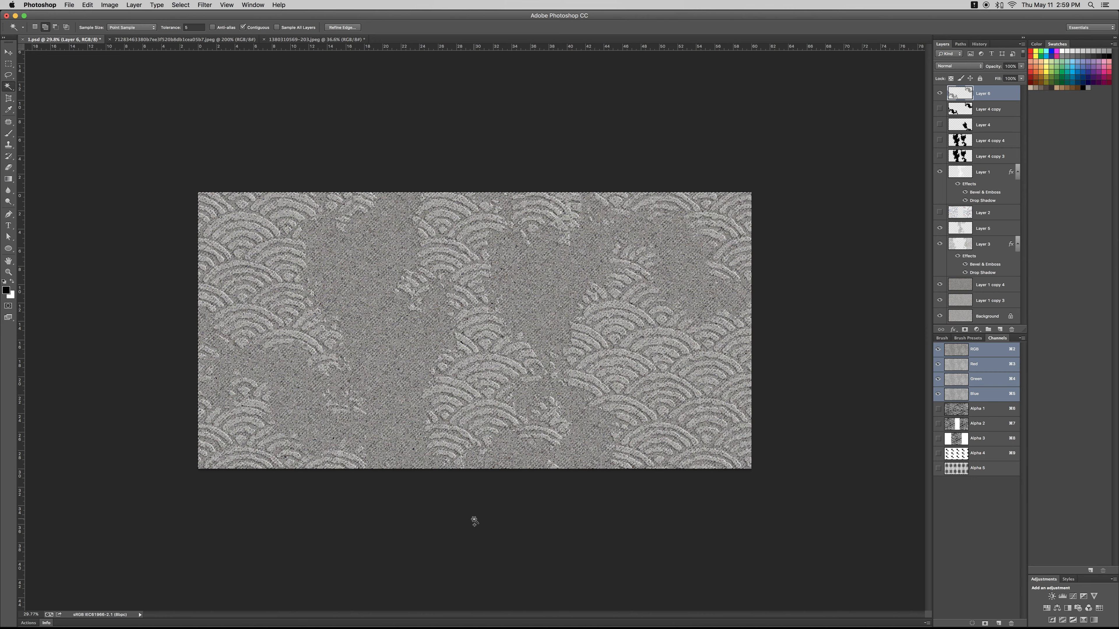
- Add a new layer above Layer 6, fill the petal selection with white and deselect
{"action": "left_click", "coordinate": [1000, 331]}
{"action": "key", "text": "super+BackSpace"}
{"action": "key", "text": "super+d"}
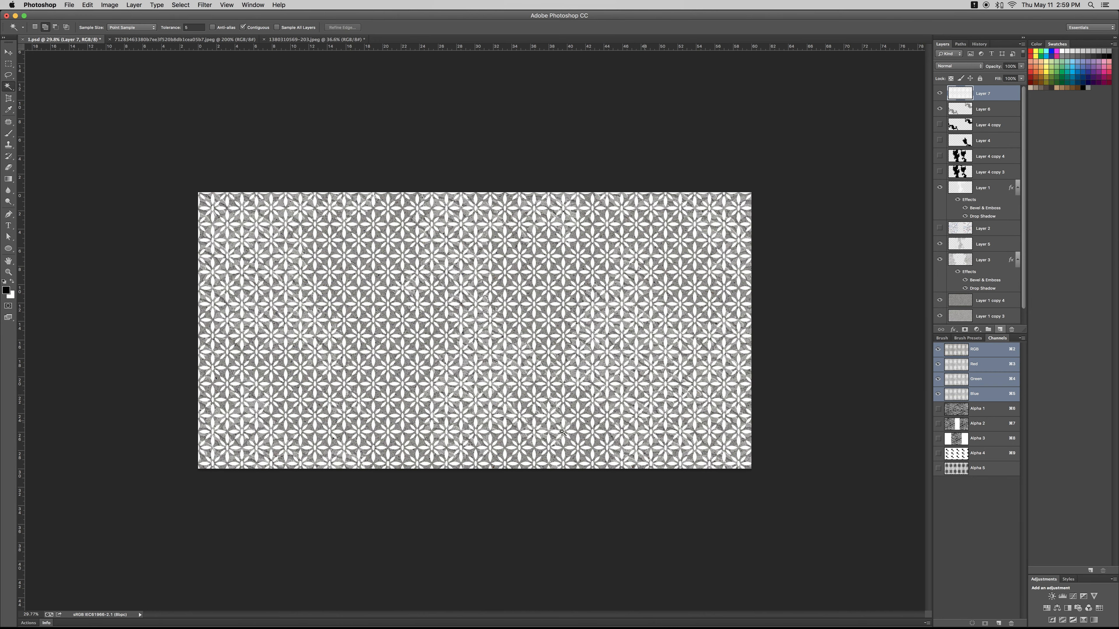
- Scale the petal pattern on Layer 7 to about 59%, rotate it 90° and reposition it as a vertical panel on the canvas
{"action": "key", "text": "super+t"}
{"action": "left_click_drag", "start_coordinate": [749, 191], "coordinate": [465, 228]}
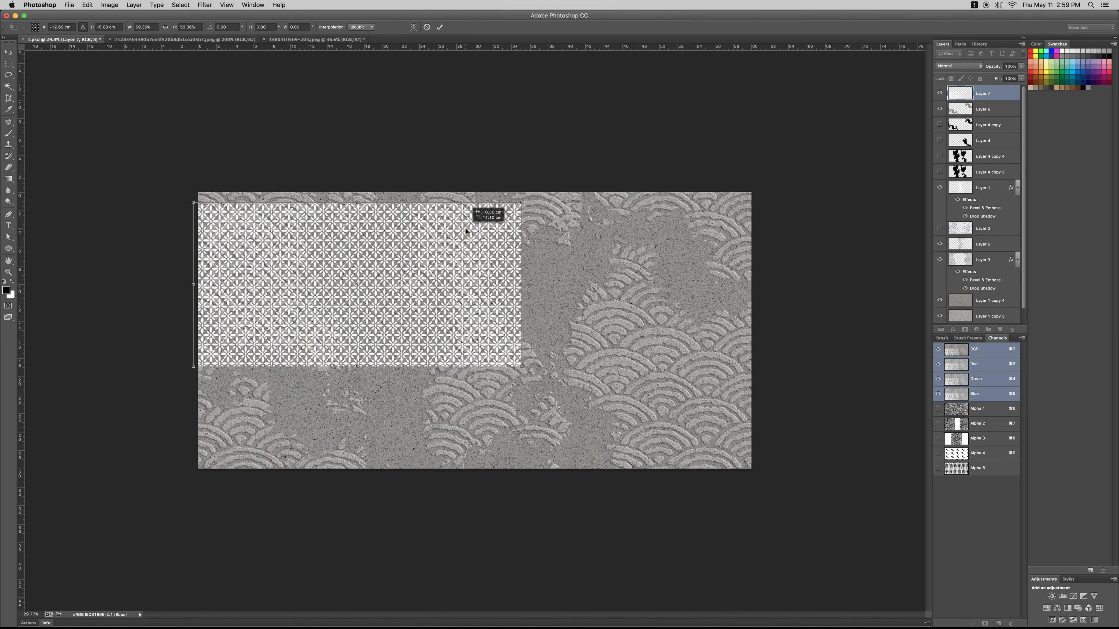
{"action": "left_click_drag", "start_coordinate": [485, 170], "coordinate": [550, 500]}
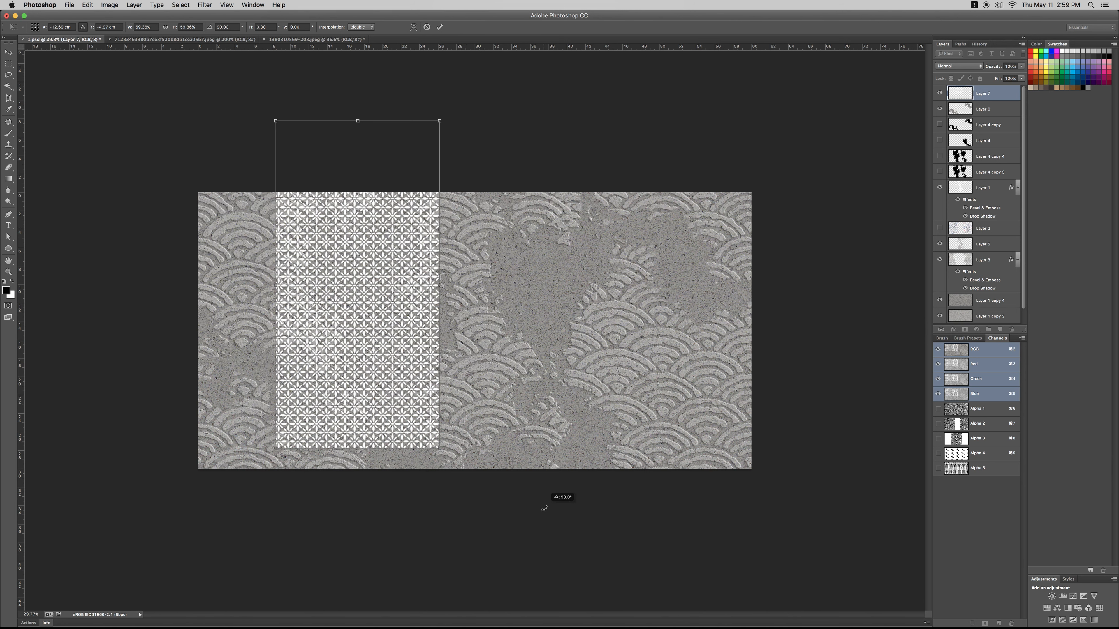
{"action": "left_click_drag", "start_coordinate": [394, 333], "coordinate": [743, 398]}
{"action": "key", "text": "Return"}
{"action": "key", "text": "z"}
- Duplicate the rotated petal panel three times, spreading the copies across the width of the canvas
{"action": "key", "text": "super+alt+t"}
{"action": "key", "text": "super+alt+t"}
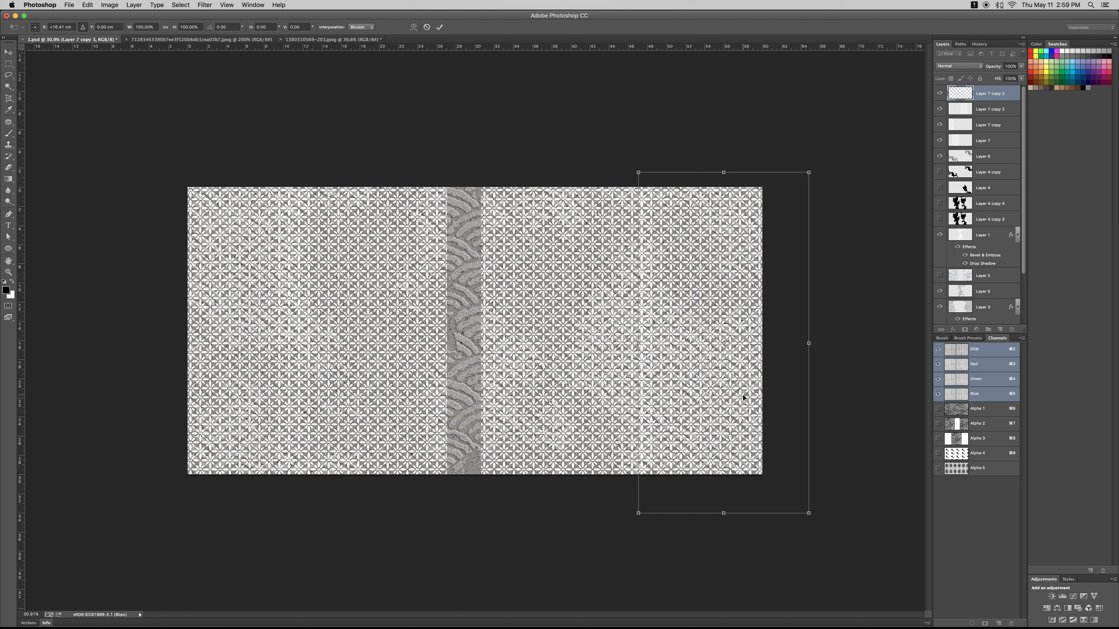
{"action": "key", "text": "Return"}
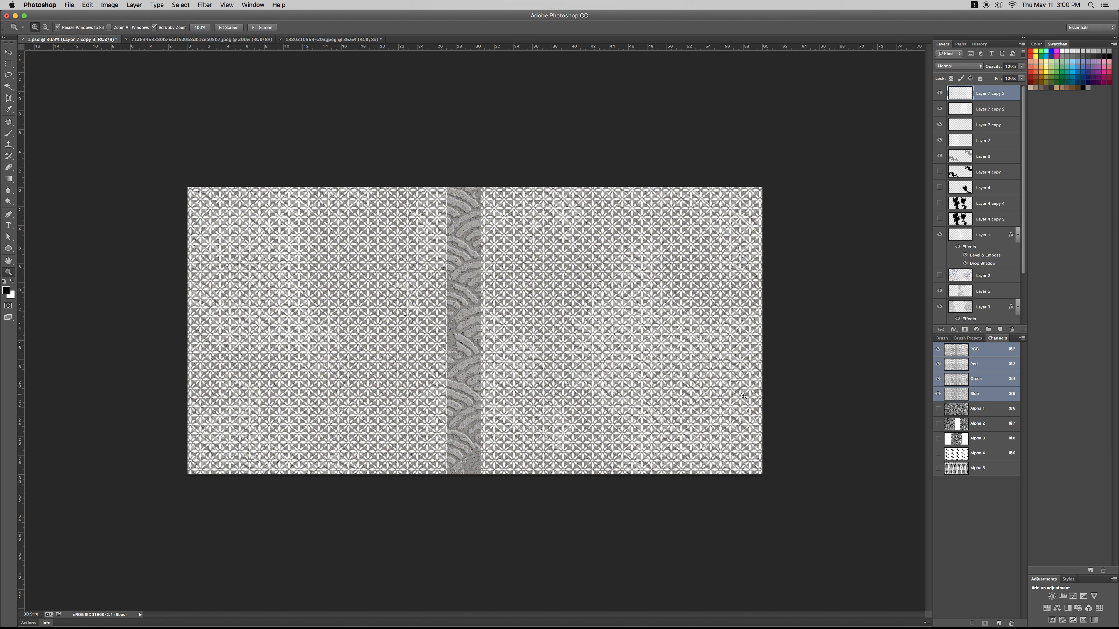
- Move Layer 7 copy 2 and Layer 7 copy 3 together to the left by about 5 cm, closing the gap in the petal pattern
{"action": "left_click", "coordinate": [993, 121], "text": "shift"}
{"action": "left_click", "coordinate": [994, 110]}
{"action": "left_click", "coordinate": [995, 98], "text": "shift"}
{"action": "key", "text": "ctrl+t"}
{"action": "left_click_drag", "start_coordinate": [575, 458], "coordinate": [536, 459]}
{"action": "key", "text": "Left"}
{"action": "key", "text": "Left"}
{"action": "key", "text": "Left"}
{"action": "key", "text": "Left"}
{"action": "key", "text": "Left"}
{"action": "key", "text": "Left"}
{"action": "key", "text": "Left"}
{"action": "key", "text": "Left"}
{"action": "key", "text": "Left"}
{"action": "key", "text": "Left"}
{"action": "key", "text": "Left"}
{"action": "key", "text": "Left"}
{"action": "key", "text": "Left"}
{"action": "key", "text": "Left"}
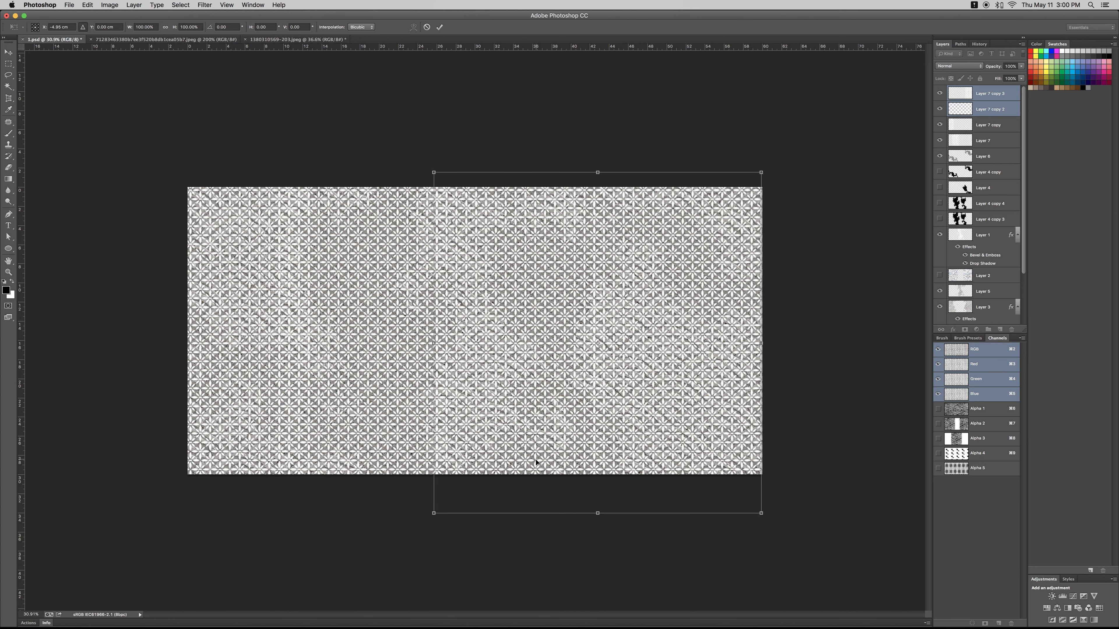
{"action": "key", "text": "Return"}
{"action": "key", "text": "z"}
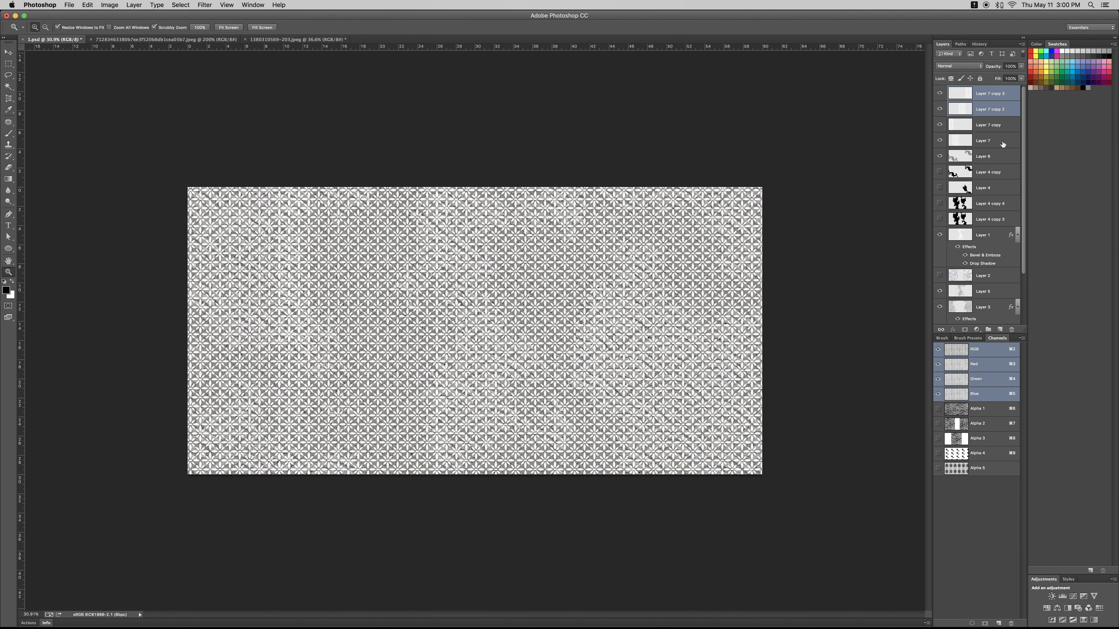
- Merge Layer 7 and its three copies into a single petal pattern layer and hide it
{"action": "left_click", "coordinate": [1004, 141], "text": "shift"}
{"action": "key", "text": "super+e"}
{"action": "left_click", "coordinate": [961, 93], "text": "shift"}
{"action": "key", "text": "super+e"}
{"action": "left_click", "coordinate": [940, 93]}
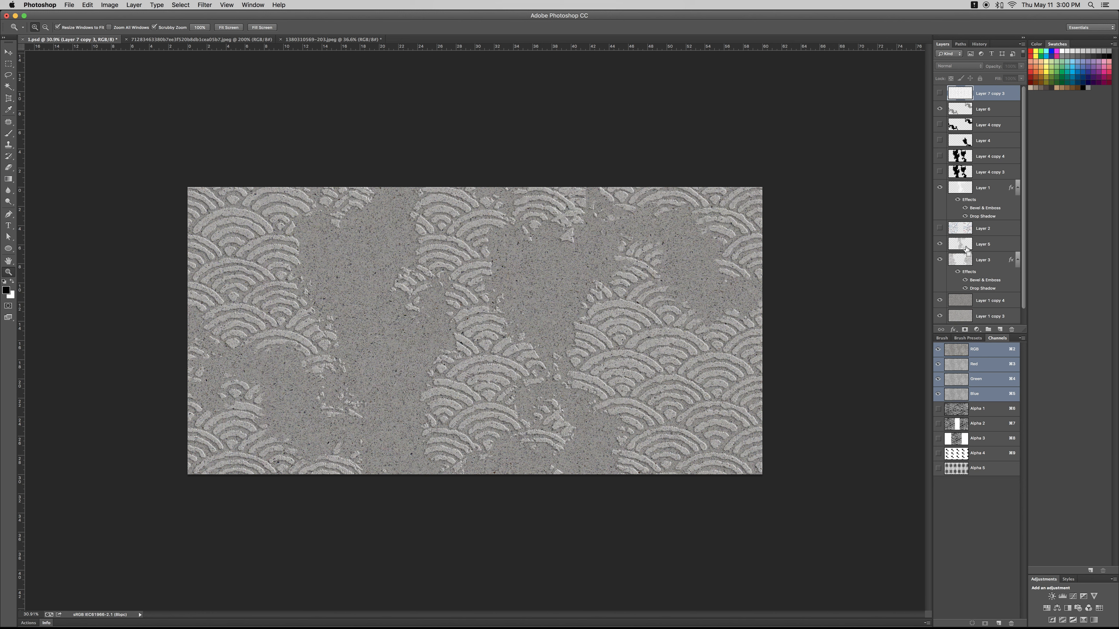
- Load the petal shapes of the hidden merged pattern layer as a selection over the stone relief
{"action": "left_click", "coordinate": [968, 234], "text": "super"}
{"action": "key", "text": "super+z"}
{"action": "key", "text": "super+z"}
{"action": "key", "text": "super+z"}
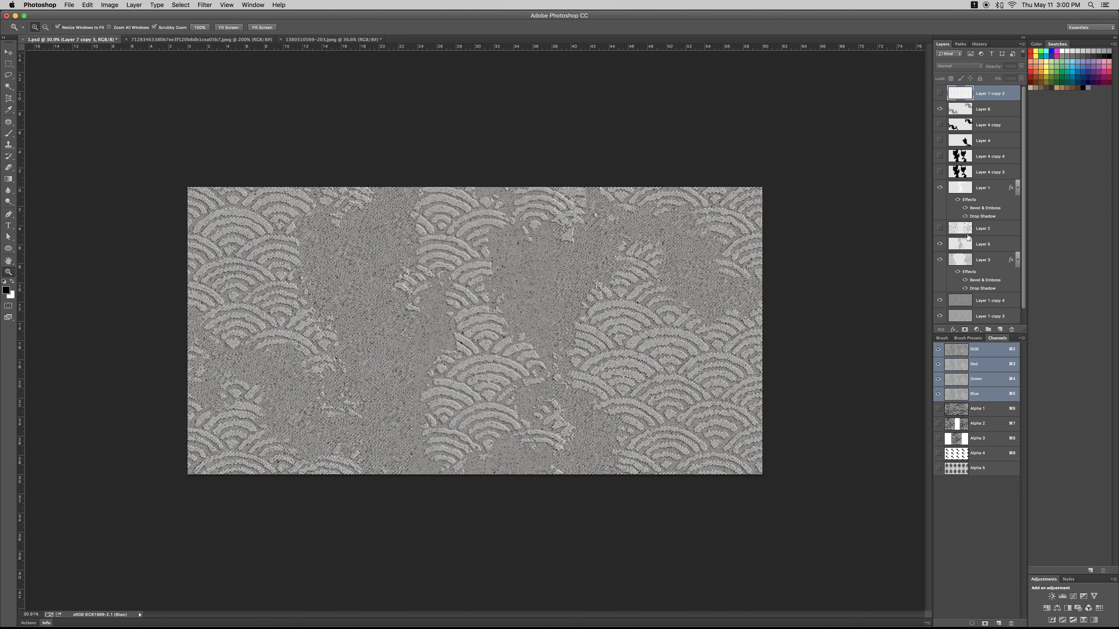
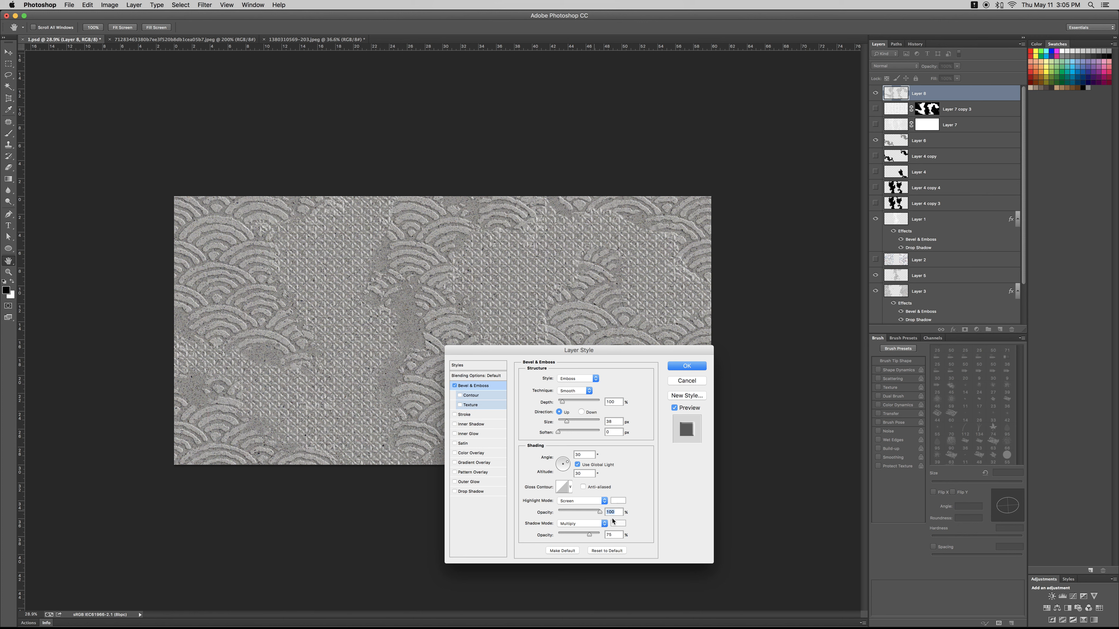
- Set the petal relief layer's bevel shadow colour to 98978f and reduce the bevel size
{"action": "left_click", "coordinate": [402, 314]}
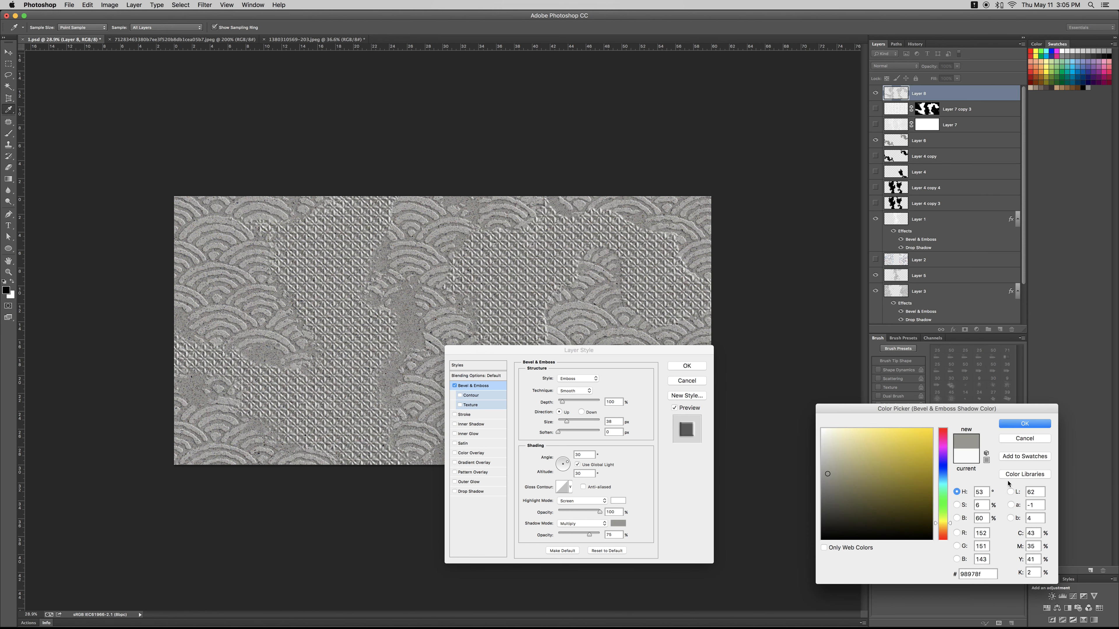
{"action": "left_click", "coordinate": [1017, 425]}
{"action": "left_click_drag", "start_coordinate": [567, 422], "coordinate": [559, 424]}
- Add a near-black drop shadow to the petal relief at 100% opacity and 114 px size
{"action": "left_click", "coordinate": [470, 492]}
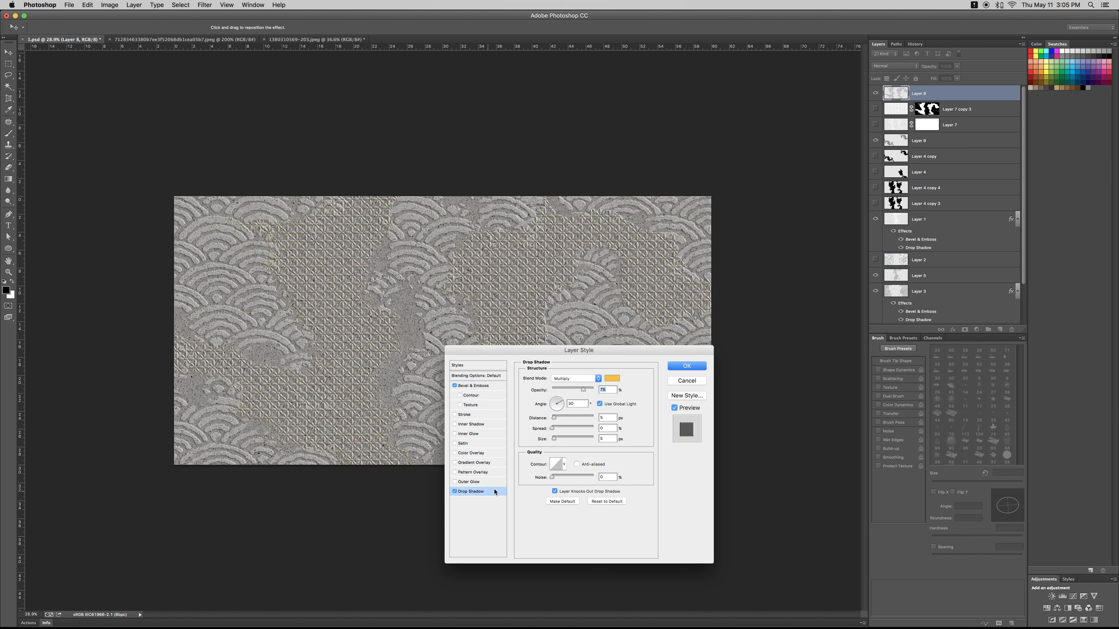
{"action": "left_click", "coordinate": [614, 379]}
{"action": "left_click", "coordinate": [824, 525]}
{"action": "left_click", "coordinate": [1024, 424]}
{"action": "left_click_drag", "start_coordinate": [583, 389], "coordinate": [594, 389]}
{"action": "left_click_drag", "start_coordinate": [554, 439], "coordinate": [573, 439]}
- Recolour the petal relief's drop shadow to warm grey 9c968f, reduce its size and apply the layer style
{"action": "left_click", "coordinate": [613, 378]}
{"action": "left_click", "coordinate": [838, 472]}
{"action": "key", "text": "super+minus"}
{"action": "key", "text": "super+plus"}
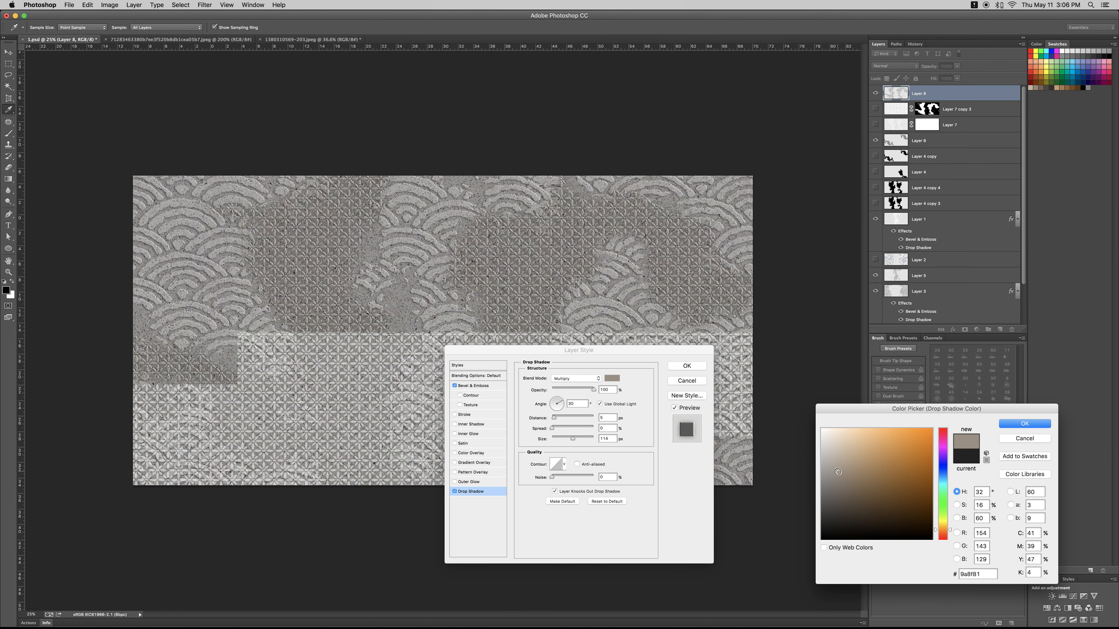
{"action": "left_click", "coordinate": [830, 472]}
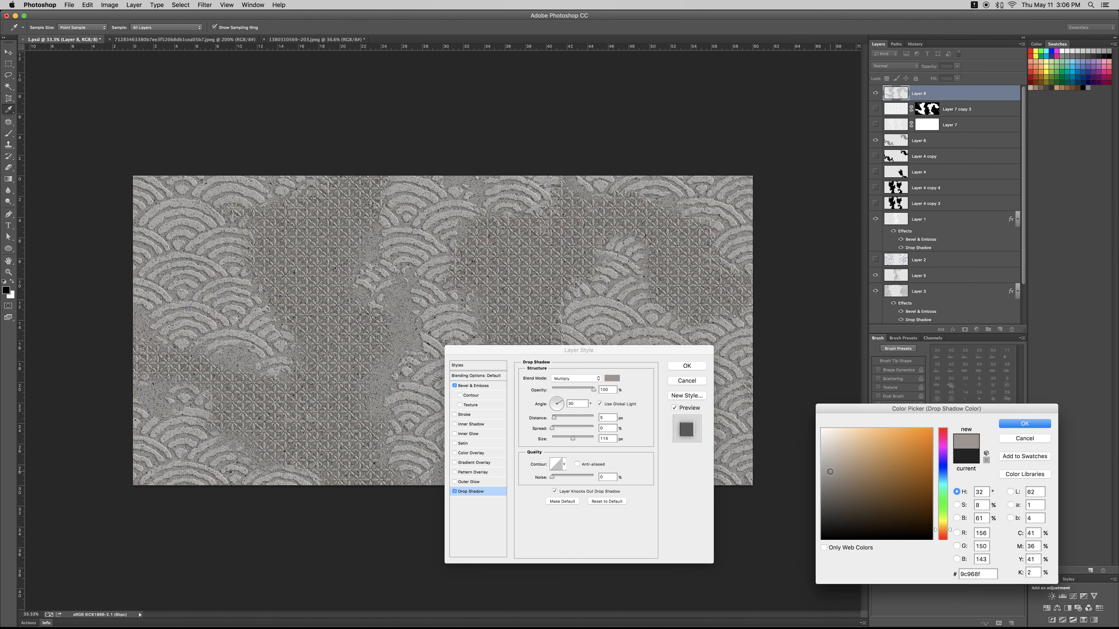
{"action": "left_click", "coordinate": [1036, 425]}
{"action": "left_click_drag", "start_coordinate": [573, 440], "coordinate": [564, 439]}
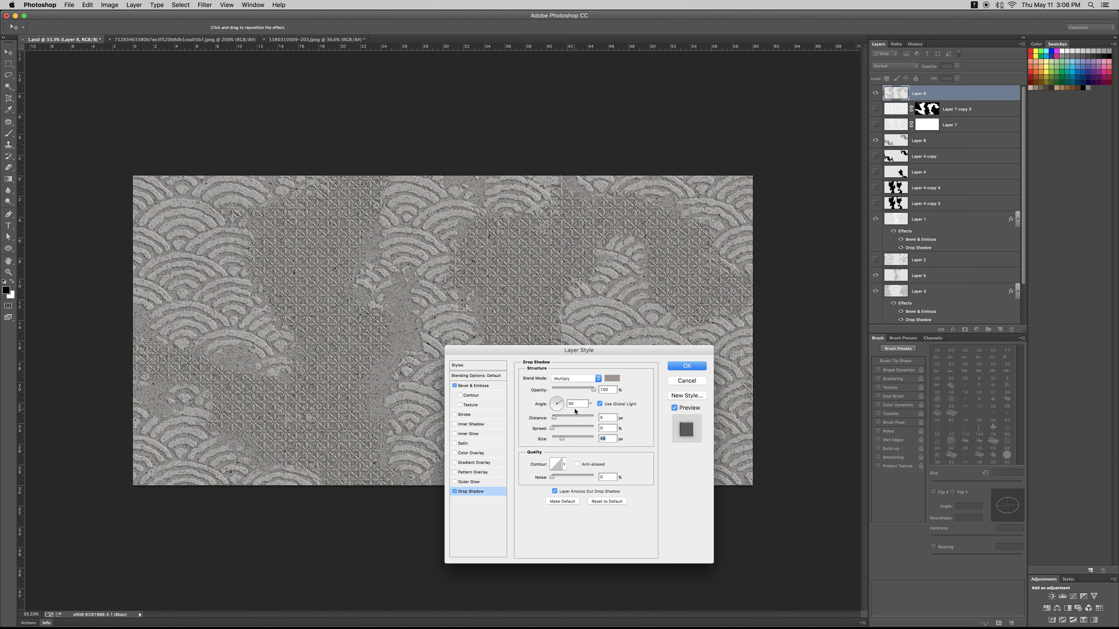
{"action": "left_click", "coordinate": [686, 370]}
- Examine the embossed petal relief at different zoom levels and show the document's channels
{"action": "key", "text": "z"}
{"action": "left_click_drag", "start_coordinate": [384, 360], "coordinate": [375, 384]}
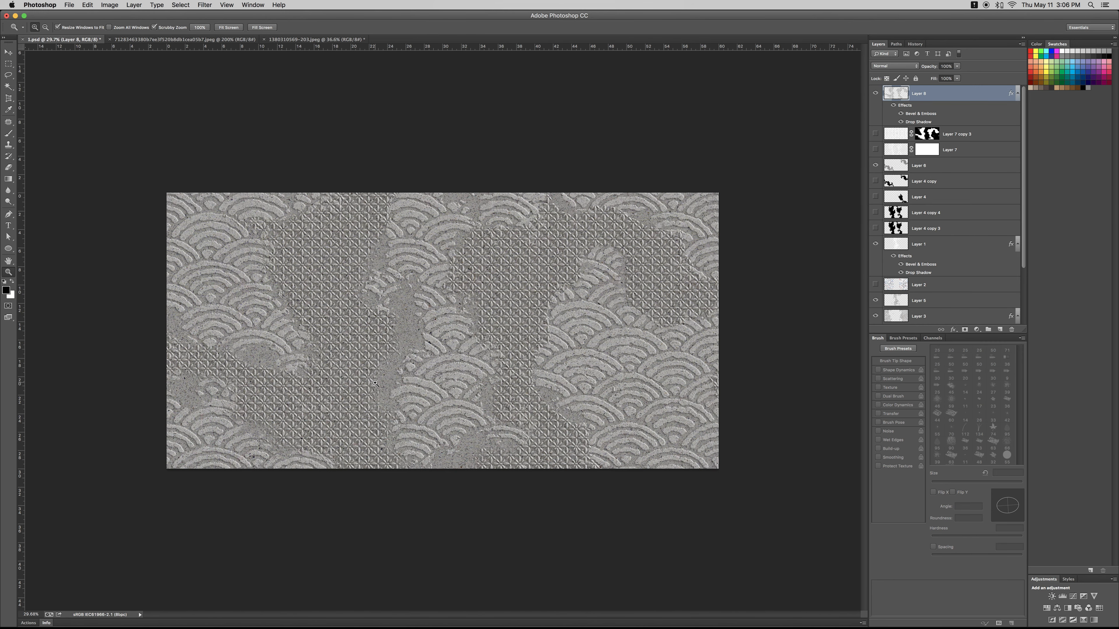
{"action": "scroll", "coordinate": [943, 268], "scroll_direction": "down", "scroll_amount": 5}
{"action": "scroll", "coordinate": [938, 184], "scroll_direction": "up", "scroll_amount": 5}
{"action": "scroll", "coordinate": [1019, 101], "scroll_direction": "down", "scroll_amount": 1}
{"action": "left_click", "coordinate": [897, 44]}
{"action": "left_click", "coordinate": [912, 45]}
{"action": "left_click", "coordinate": [878, 44]}
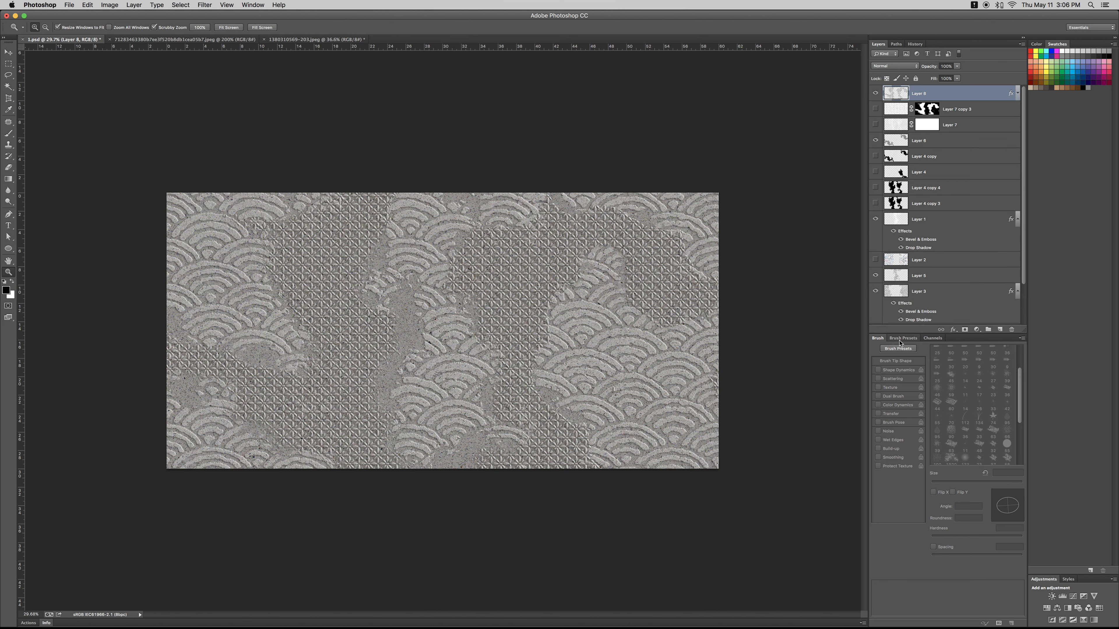
{"action": "left_click", "coordinate": [936, 340]}
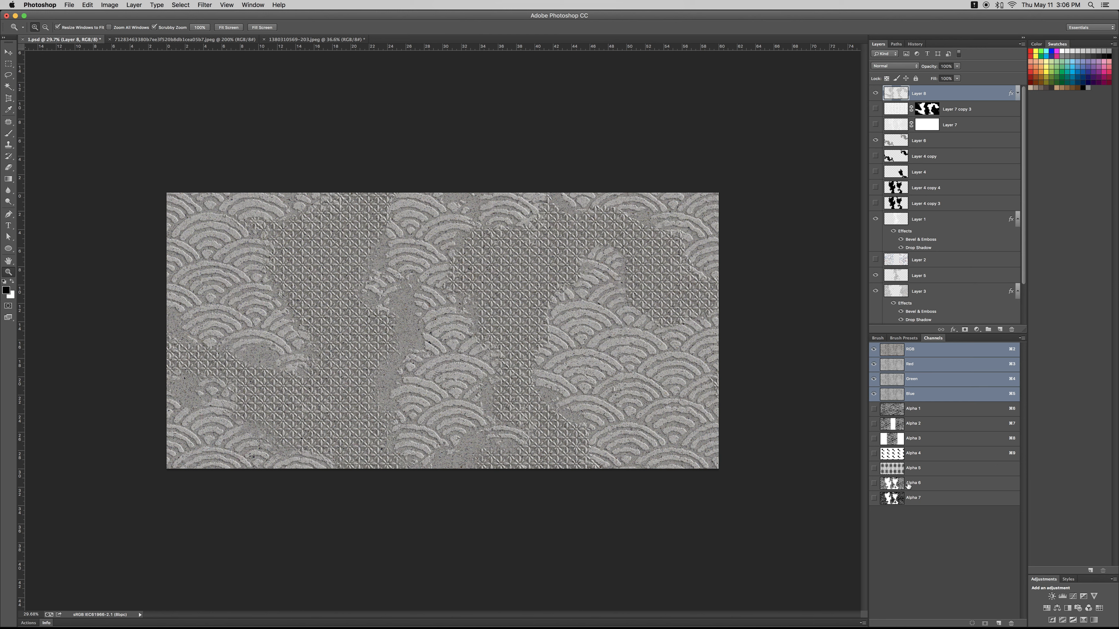
{"action": "mouse_move", "coordinate": [594, 416]}
{"action": "left_mouse_down"}
{"action": "mouse_move", "coordinate": [572, 416]}
{"action": "mouse_move", "coordinate": [591, 416]}
{"action": "left_mouse_up"}
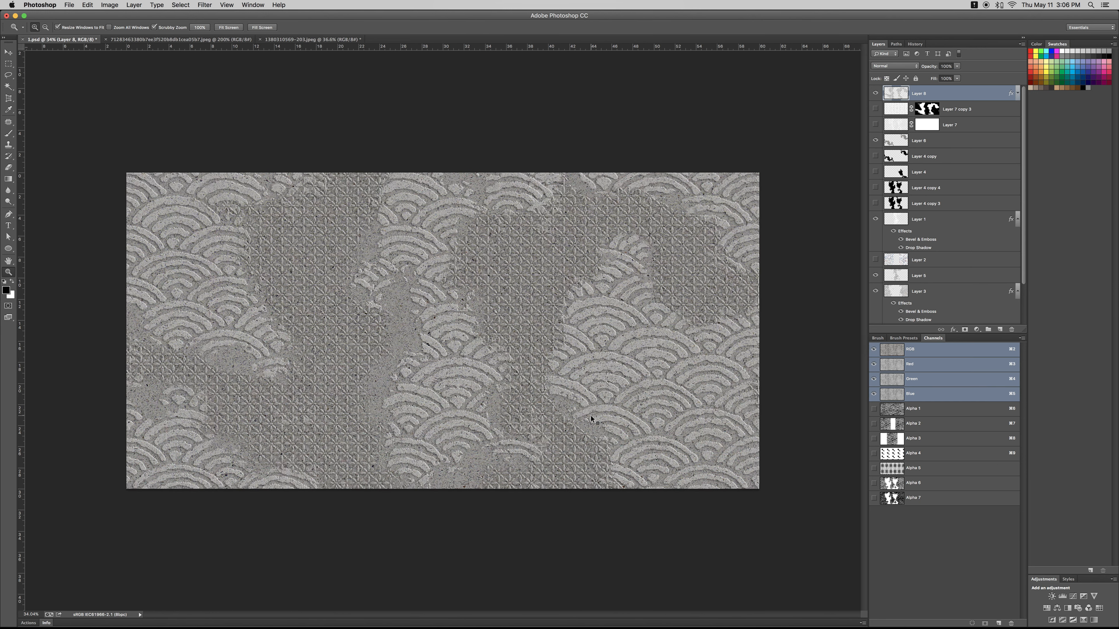
- Switch to the colourful marbled image and duplicate its background as a new layer
{"action": "key", "text": "ctrl+Tab"}
{"action": "key", "text": "ctrl+Tab"}
{"action": "key", "text": "ctrl+shift+Tab"}
{"action": "key", "text": "super+d"}
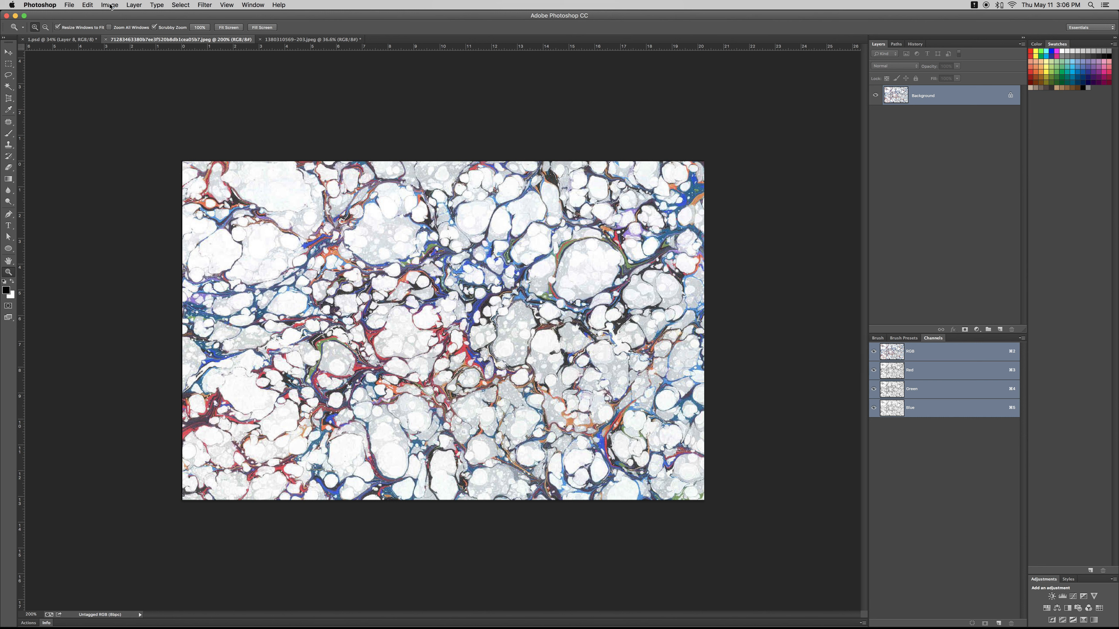
{"action": "key", "text": "super+j"}
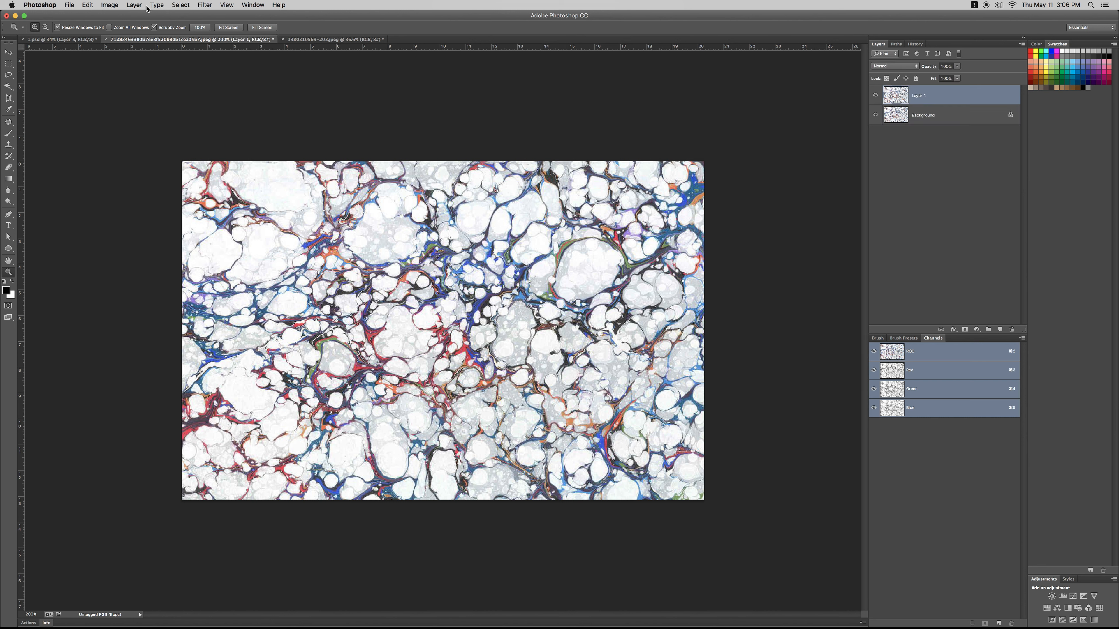
- Apply a light Gaussian Blur to the duplicated marble layer, softening its veins while keeping their shapes recognisable
{"action": "left_click", "coordinate": [109, 5]}
{"action": "mouse_move", "coordinate": [144, 33]}
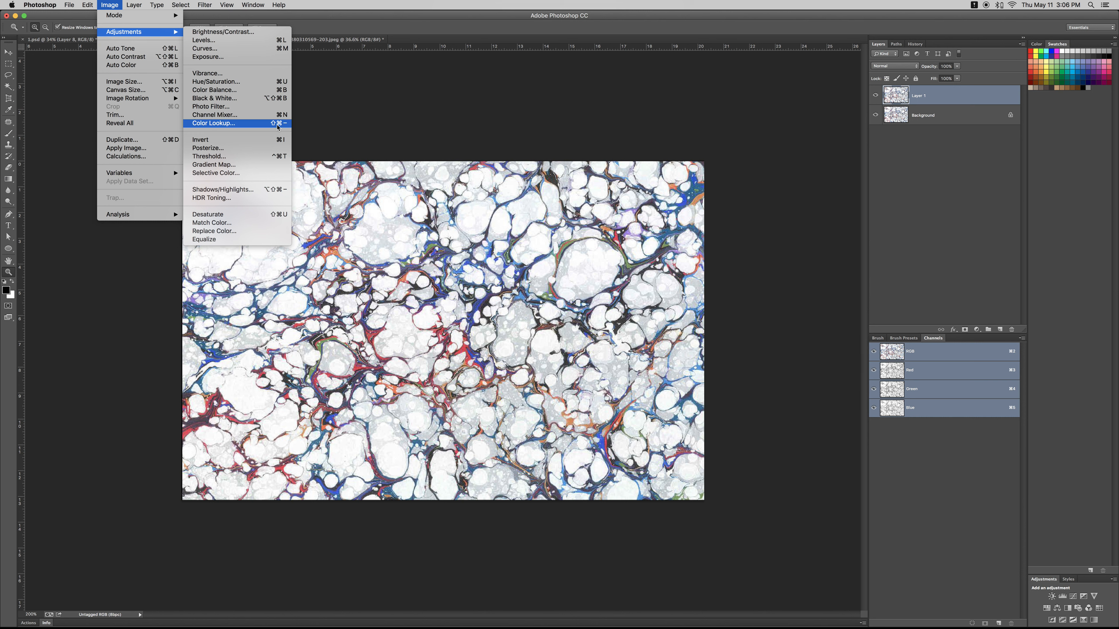
{"action": "mouse_move", "coordinate": [134, 5]}
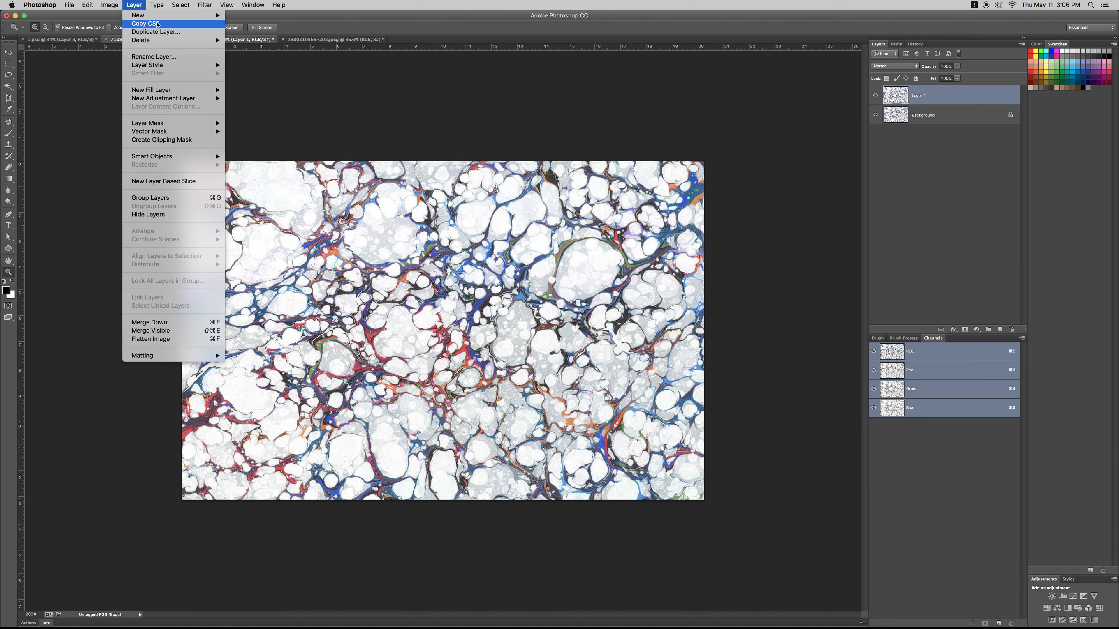
{"action": "left_click", "coordinate": [203, 5]}
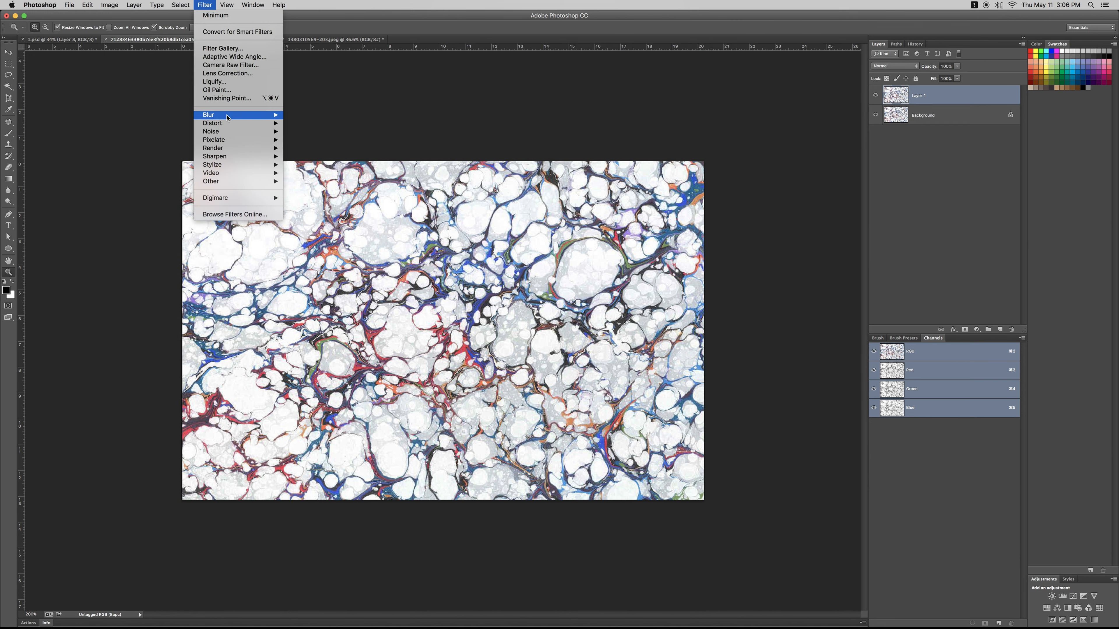
{"action": "mouse_move", "coordinate": [227, 115]}
{"action": "left_click", "coordinate": [322, 184]}
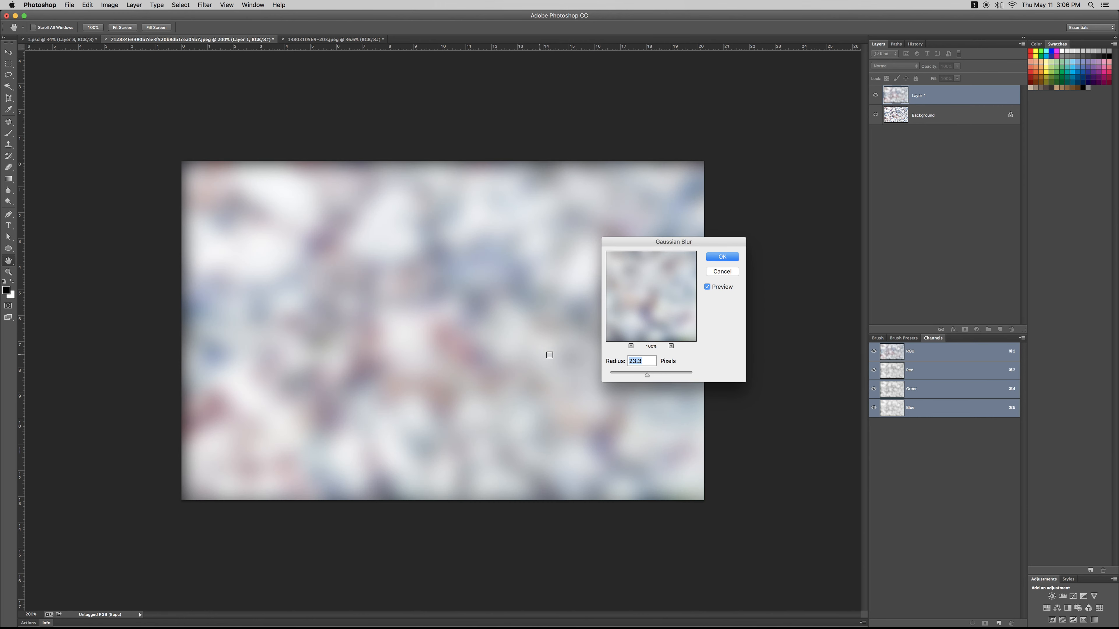
{"action": "mouse_move", "coordinate": [646, 375]}
{"action": "left_mouse_down"}
{"action": "mouse_move", "coordinate": [609, 377]}
{"action": "mouse_move", "coordinate": [630, 375]}
{"action": "left_mouse_up"}
{"action": "left_click", "coordinate": [722, 256]}
- Increase the colour saturation of the blurred marble layer with Hue/Saturation
{"action": "key", "text": "super+u"}
{"action": "left_click_drag", "start_coordinate": [780, 476], "coordinate": [794, 478]}
{"action": "key", "text": "Return"}
{"action": "key", "text": "z"}
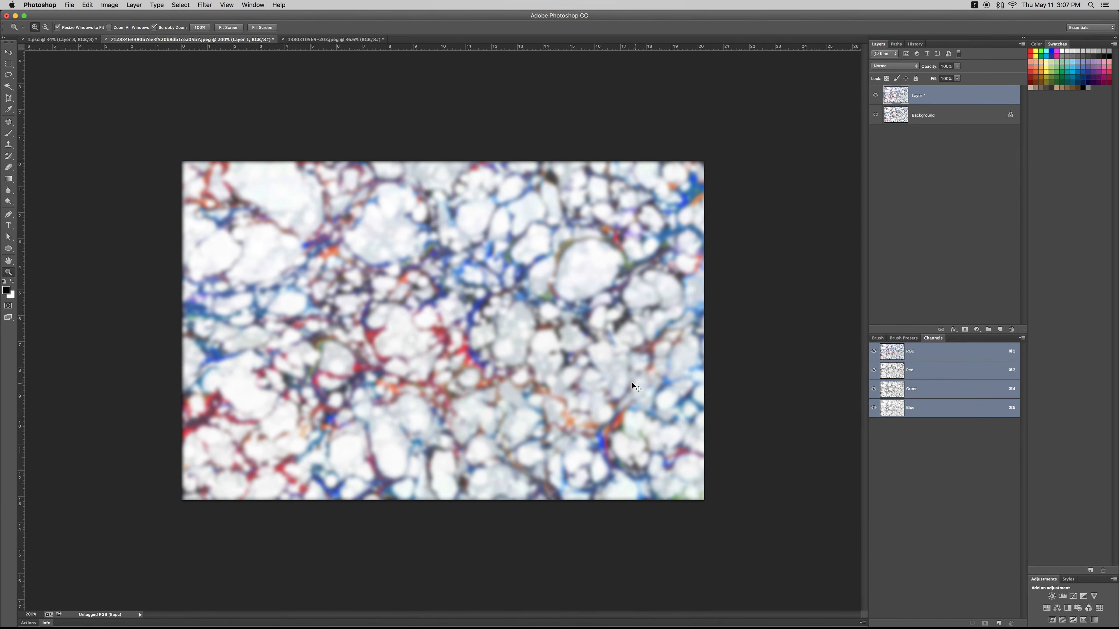
- Paste the blurred marble into the petal selection of 1.psd and scale it to cover the whole canvas
{"action": "key", "text": "ctrl+Tab"}
{"action": "key", "text": "ctrl+Tab"}
{"action": "key", "text": "alt+shift+super+v"}
{"action": "key", "text": "super+t"}
{"action": "left_click_drag", "start_coordinate": [662, 211], "coordinate": [819, 220]}
{"action": "key", "text": "Return"}
{"action": "key", "text": "z"}
{"action": "left_click_drag", "start_coordinate": [523, 264], "coordinate": [528, 264]}
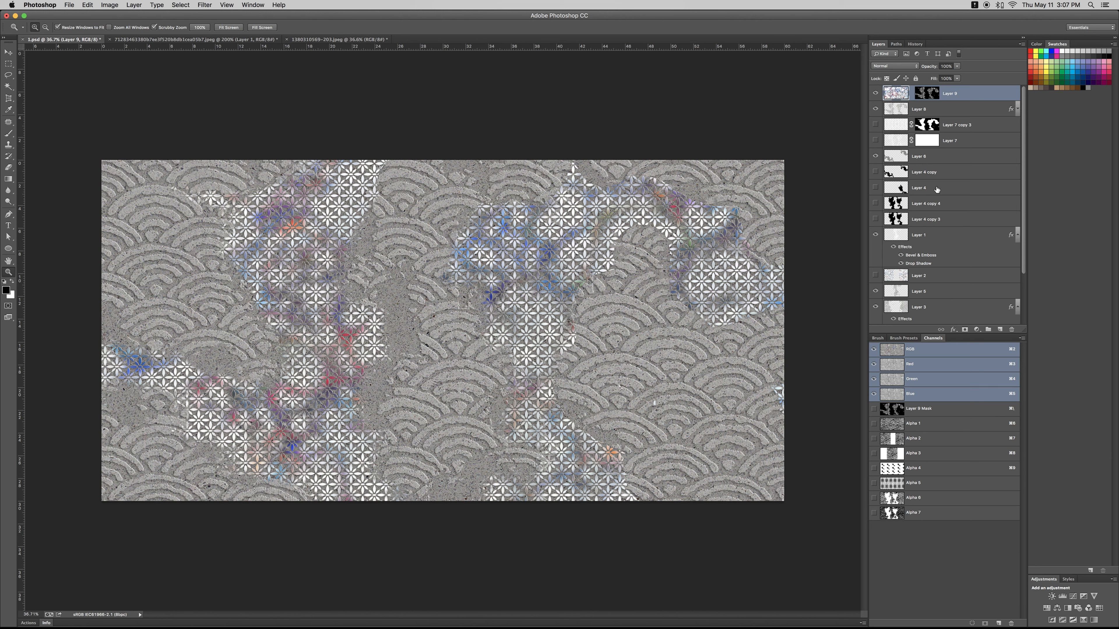
- Paste the marble through a wave-area selection, scaled across the whole canvas, and set the new layer's blend mode to Darken
{"action": "left_click", "coordinate": [901, 295], "text": "super"}
{"action": "key", "text": "super+c"}
{"action": "key", "text": "super+t"}
{"action": "left_click_drag", "start_coordinate": [490, 299], "coordinate": [817, 169]}
{"action": "key", "text": "Return"}
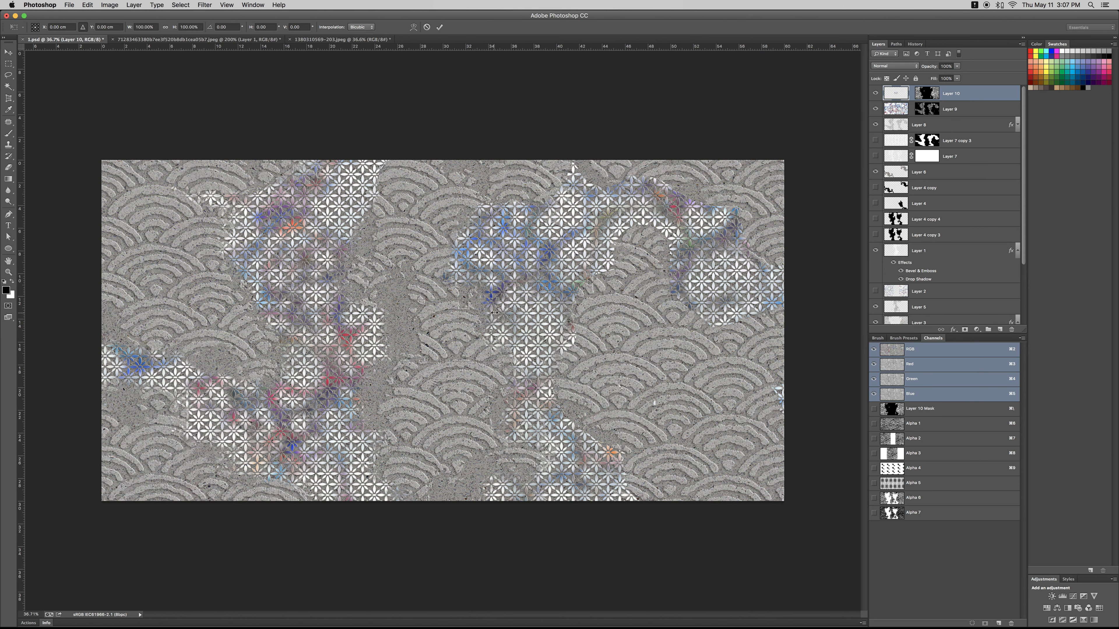
{"action": "left_click_drag", "start_coordinate": [490, 302], "coordinate": [818, 169]}
{"action": "key", "text": "Return"}
{"action": "left_click", "coordinate": [895, 66]}
{"action": "left_click", "coordinate": [887, 90]}
{"action": "key", "text": "super+u"}
{"action": "left_click", "coordinate": [862, 507]}
{"action": "left_click_drag", "start_coordinate": [773, 454], "coordinate": [837, 443]}
{"action": "left_click", "coordinate": [877, 422]}
- Shift the hue of Layer 10's marble colours by -180 with Hue/Saturation
{"action": "key", "text": "super+u"}
{"action": "left_click_drag", "start_coordinate": [775, 455], "coordinate": [736, 454]}
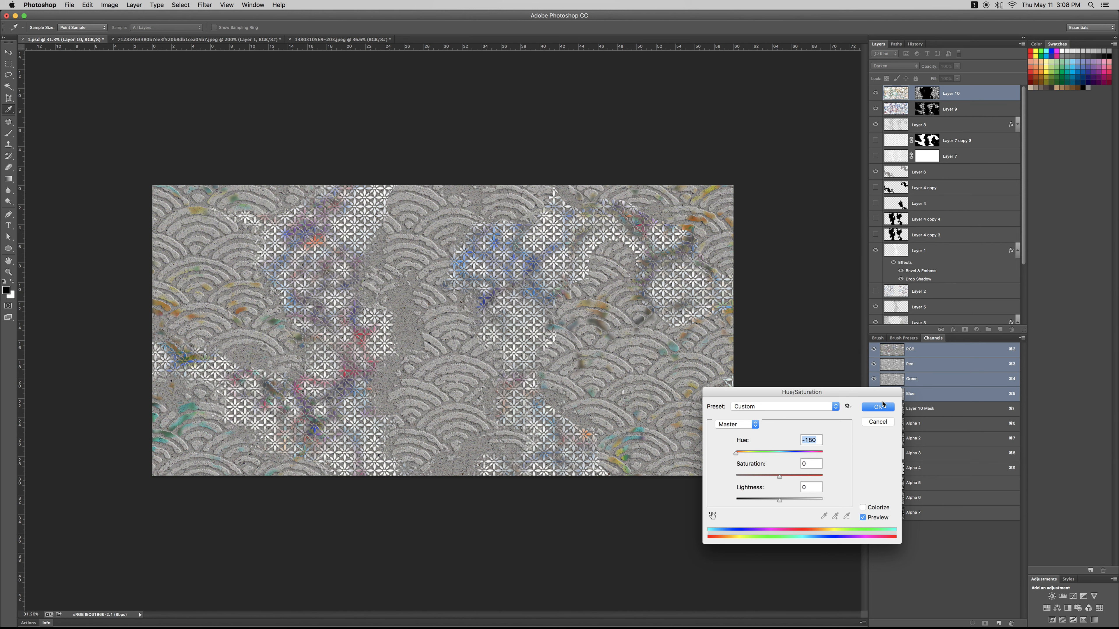
{"action": "key", "text": "super+0"}
{"action": "left_click", "coordinate": [877, 406]}
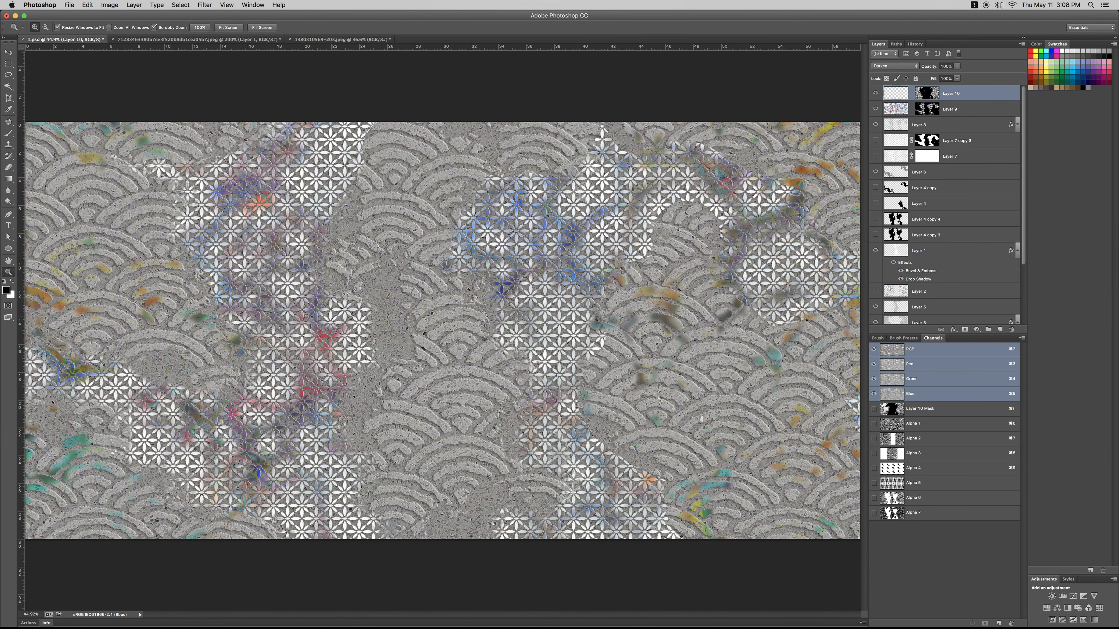
{"action": "key", "text": "super+minus"}
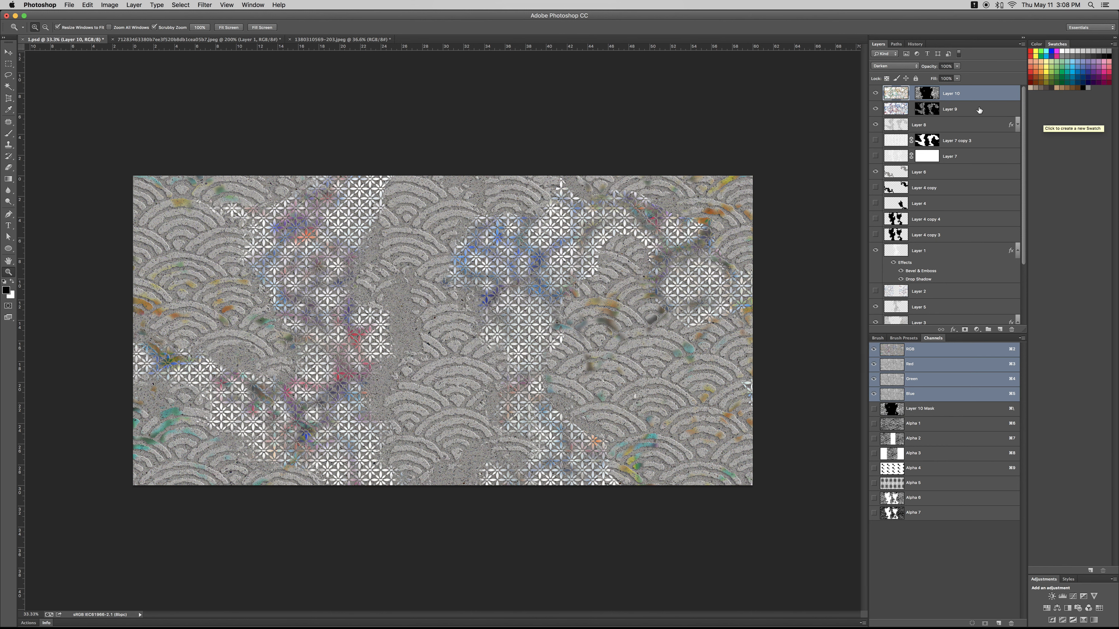
- Compare the stone relief with and without the two marble colour layers, leaving both visible
{"action": "left_click_drag", "start_coordinate": [875, 93], "coordinate": [871, 101]}
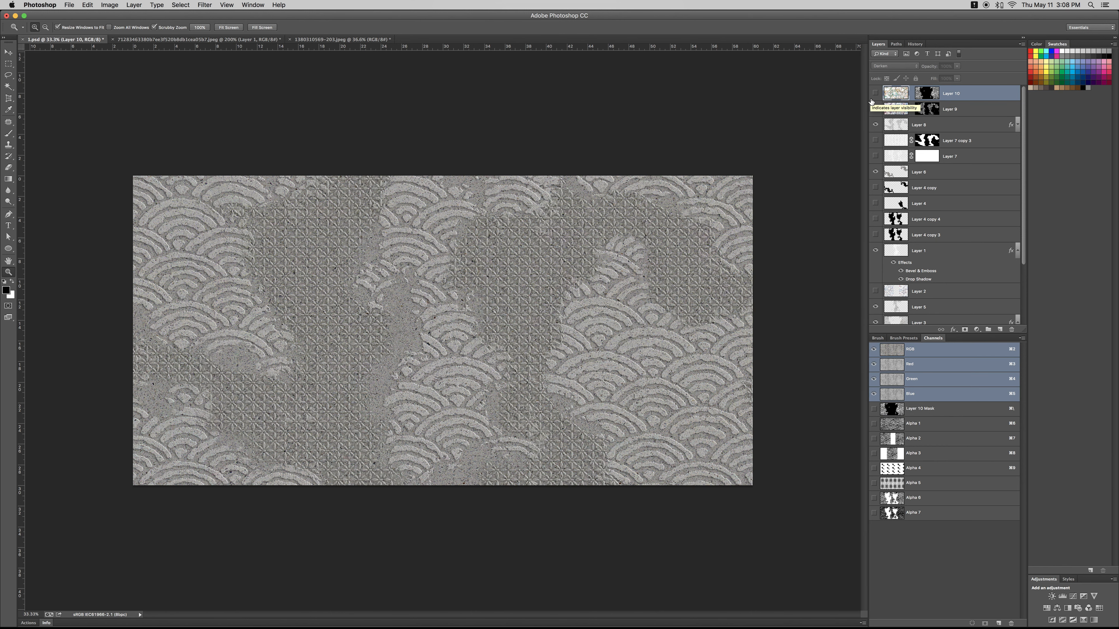
{"action": "scroll", "coordinate": [641, 228], "scroll_direction": "up", "scroll_amount": 1}
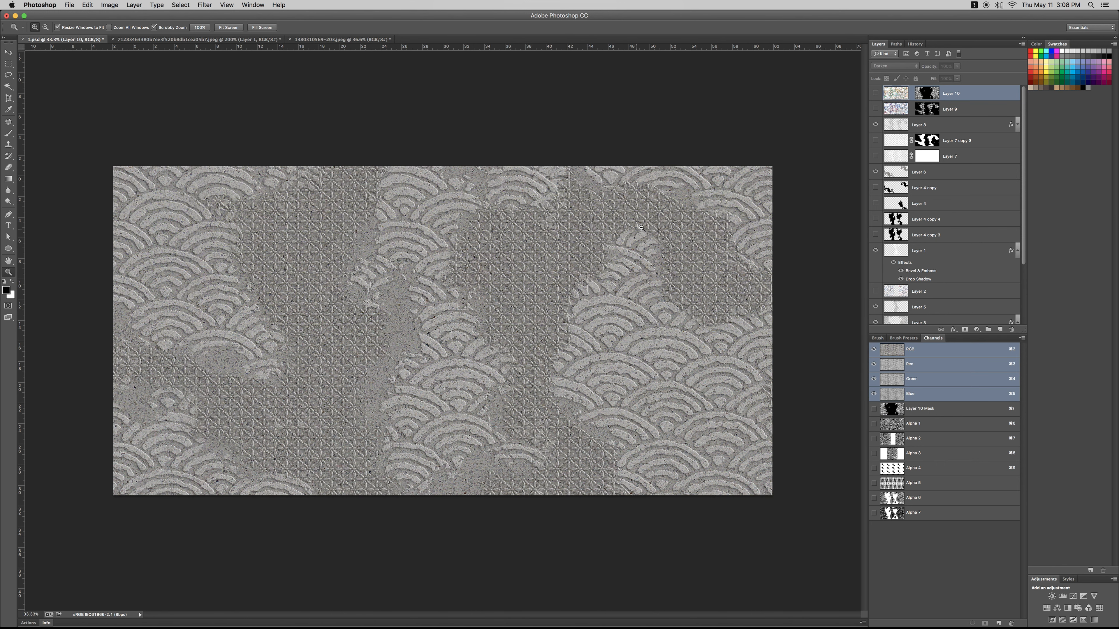
{"action": "left_click_drag", "start_coordinate": [874, 109], "coordinate": [877, 93]}
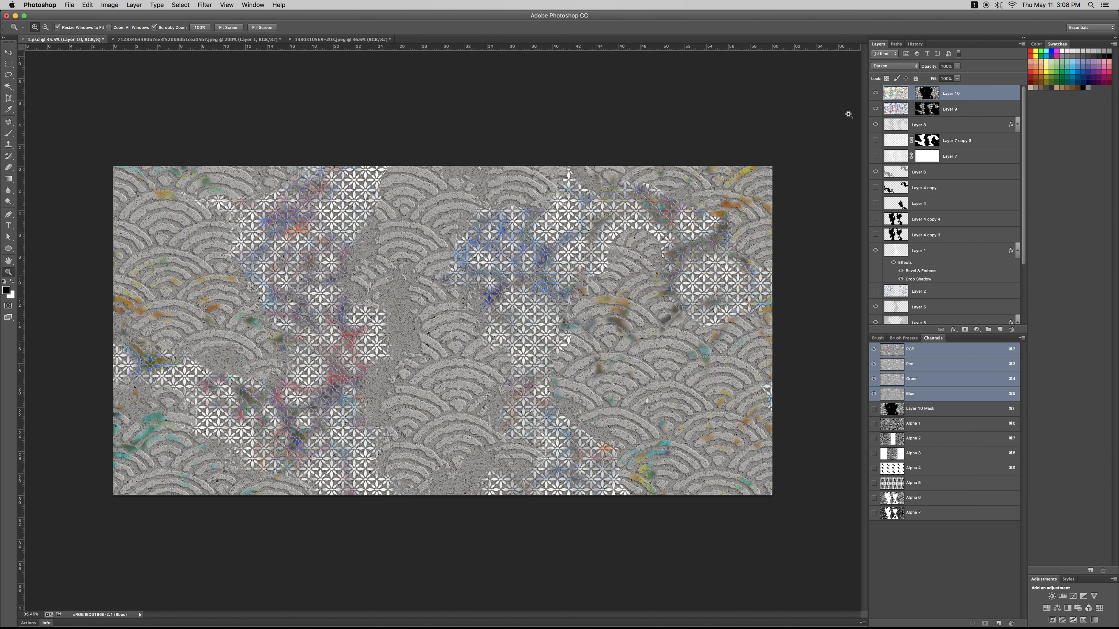
- Copy rectangular patches of Layer 9's marble colour onto the paler petal areas at the lower left, lower middle and right edge
{"action": "left_click", "coordinate": [896, 110]}
{"action": "key", "text": "m"}
{"action": "left_click_drag", "start_coordinate": [460, 173], "coordinate": [623, 324]}
{"action": "left_click_drag", "start_coordinate": [569, 243], "coordinate": [207, 363]}
{"action": "left_click_drag", "start_coordinate": [206, 363], "coordinate": [785, 271]}
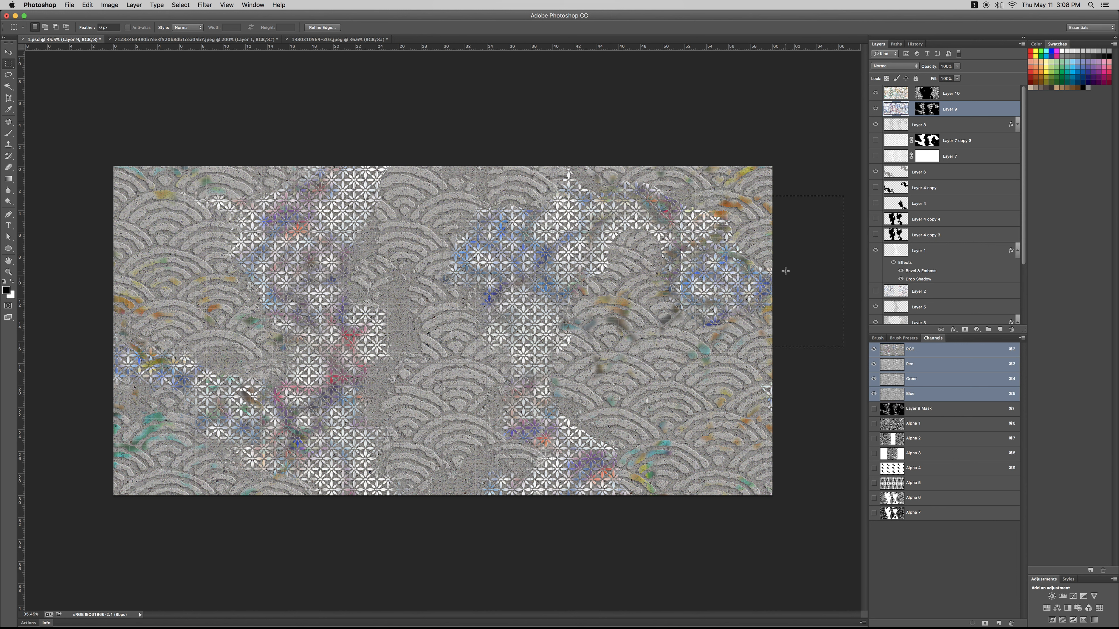
{"action": "key", "text": "super+d"}
- Hide Layer 10, the marble colour over the waves, while viewing the whole design
{"action": "key", "text": "v"}
{"action": "key", "text": "z"}
{"action": "left_click", "coordinate": [612, 333], "text": "alt"}
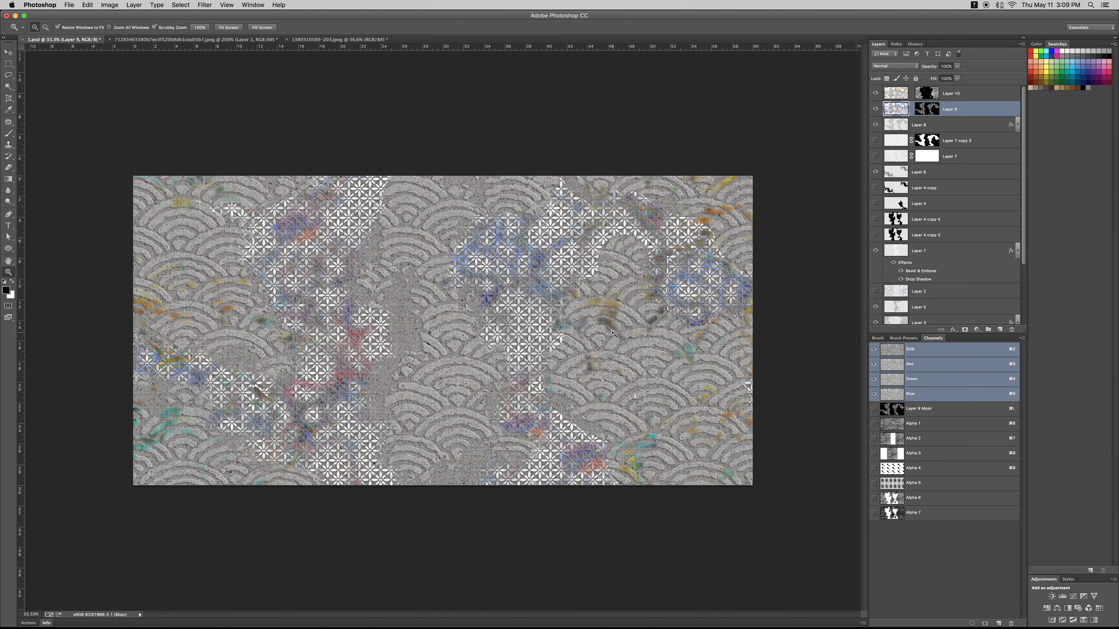
{"action": "key", "text": "alt"}
{"action": "left_click", "coordinate": [591, 342], "text": "alt"}
{"action": "left_click", "coordinate": [590, 342], "text": "alt"}
{"action": "left_click", "coordinate": [590, 342], "text": "alt"}
{"action": "left_click", "coordinate": [590, 342]}
{"action": "left_click", "coordinate": [591, 342]}
{"action": "left_click", "coordinate": [590, 342]}
{"action": "left_click", "coordinate": [590, 342], "text": "alt"}
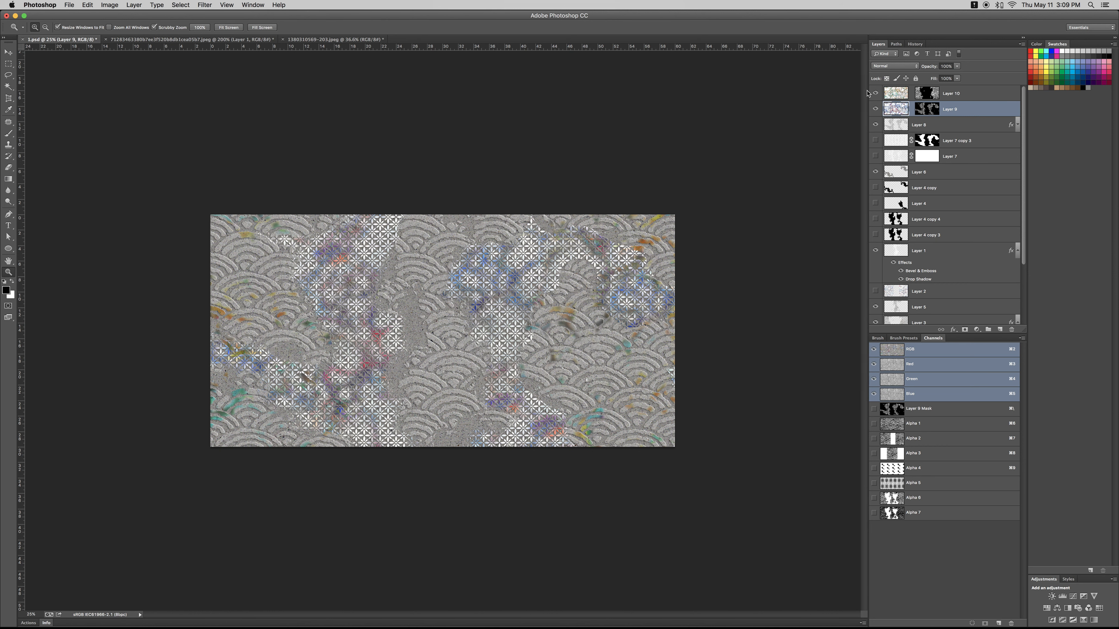
{"action": "left_click", "coordinate": [875, 93]}
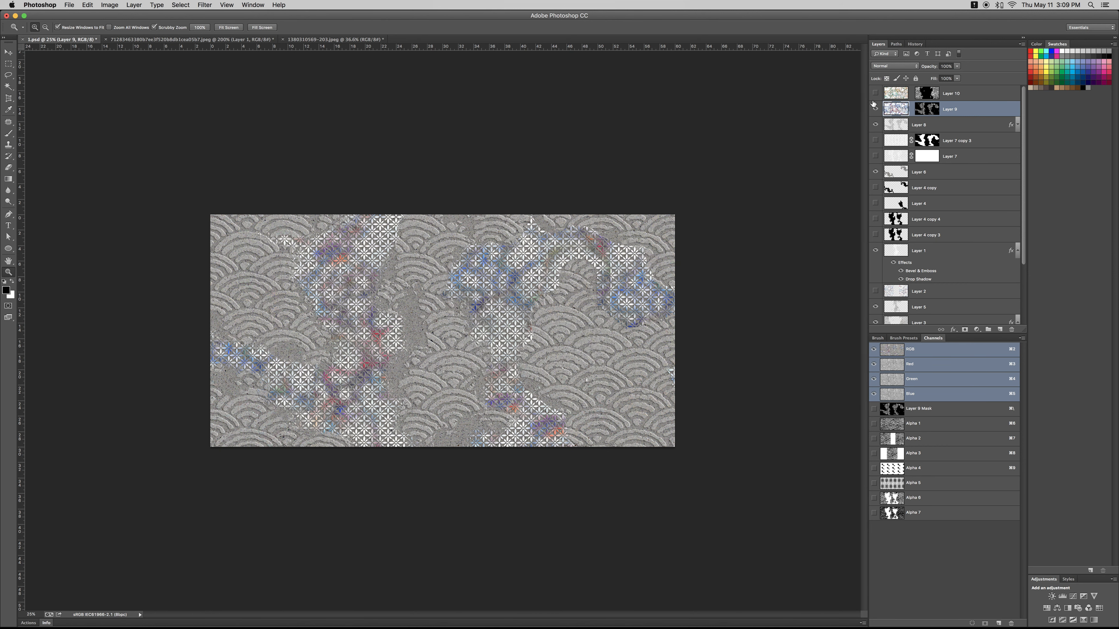
{"action": "left_click", "coordinate": [513, 391]}
- Create a new alpha channel and fill it with a custom geometric pattern at 100% opacity
{"action": "left_click", "coordinate": [927, 423]}
{"action": "key", "text": "w"}
{"action": "left_click", "coordinate": [1000, 624]}
{"action": "key", "text": "shift+F5"}
{"action": "left_click", "coordinate": [499, 234]}
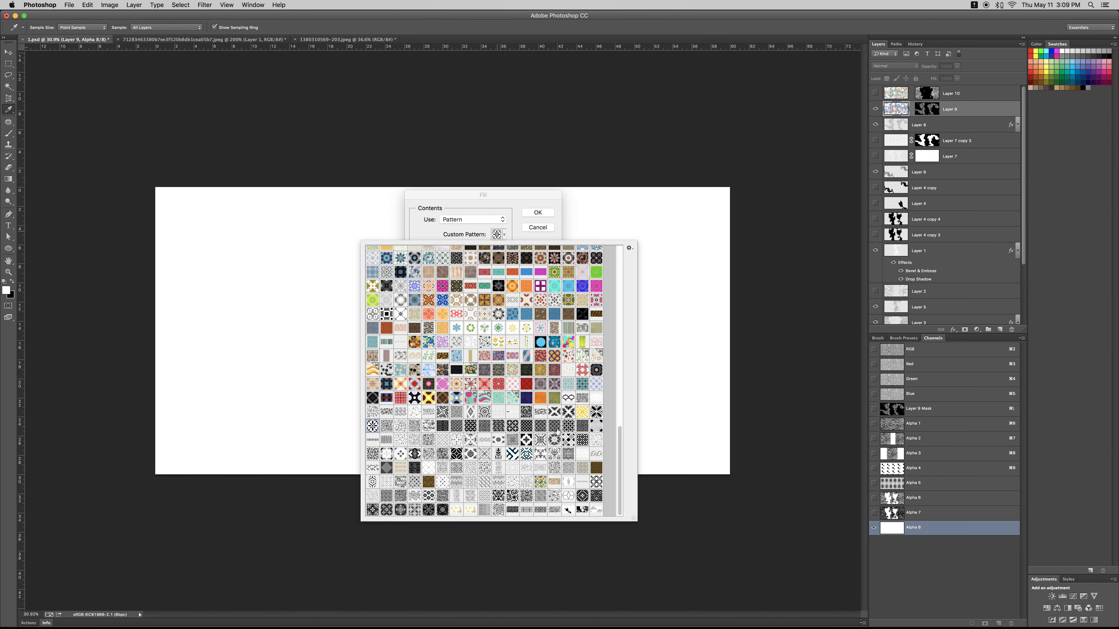
{"action": "double_click", "coordinate": [485, 427]}
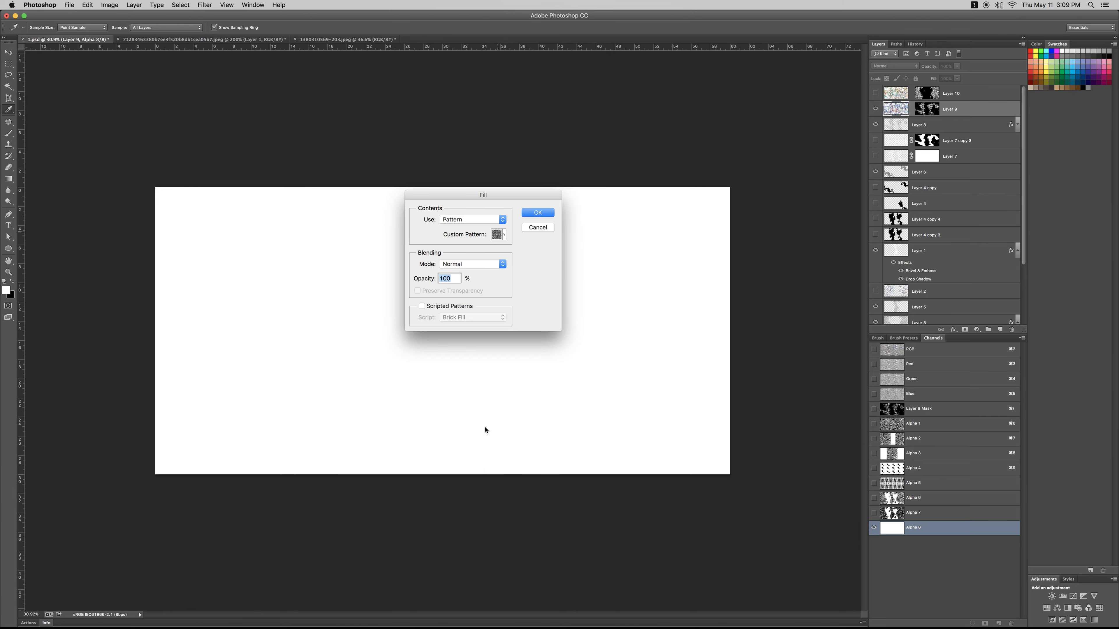
{"action": "key", "text": "Return"}
- Try filling the new alpha channel's pattern selection on a separate layer above Layer 9, then delete that layer
{"action": "left_click", "coordinate": [890, 527], "text": "super"}
{"action": "left_click", "coordinate": [910, 349]}
{"action": "left_click", "coordinate": [999, 329]}
{"action": "key", "text": "alt+BackSpace"}
{"action": "key", "text": "super+d"}
{"action": "key", "text": "BackSpace"}
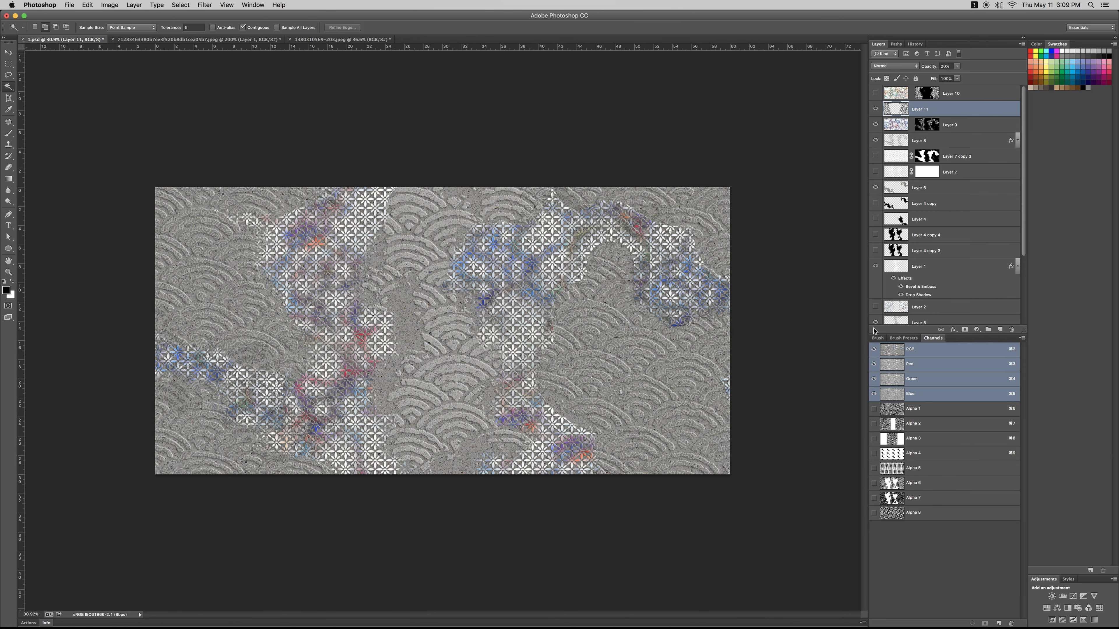
- Try darkening the midtones of the Layer 1 copy 4 texture with Levels
{"action": "key", "text": "z"}
{"action": "key", "text": "super+minus"}
{"action": "key", "text": "super+minus"}
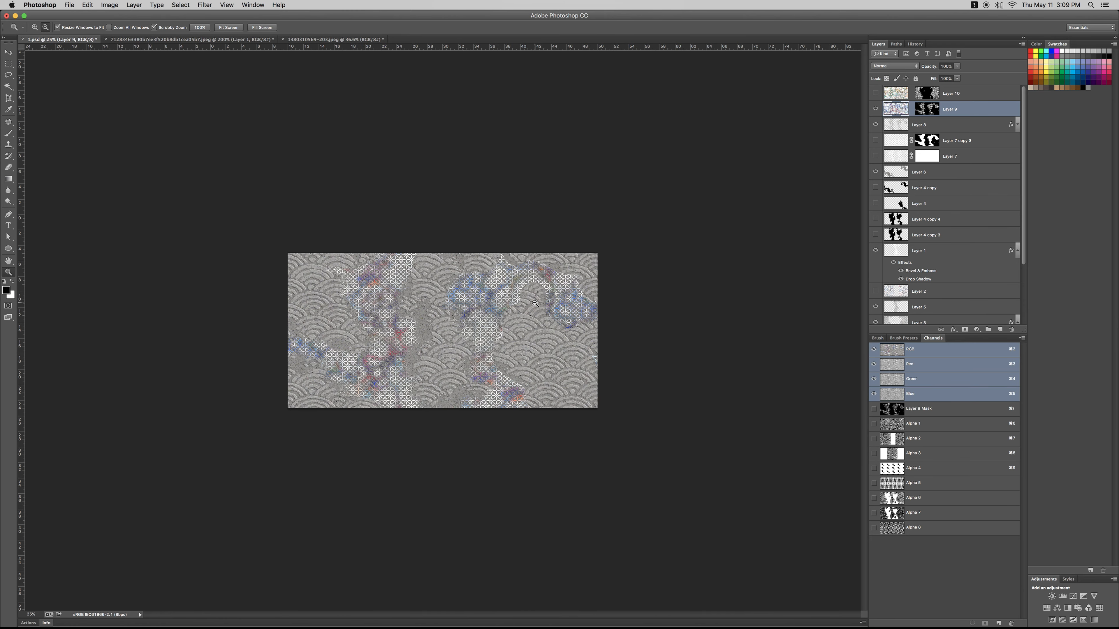
{"action": "scroll", "coordinate": [973, 262], "scroll_direction": "down", "scroll_amount": 5}
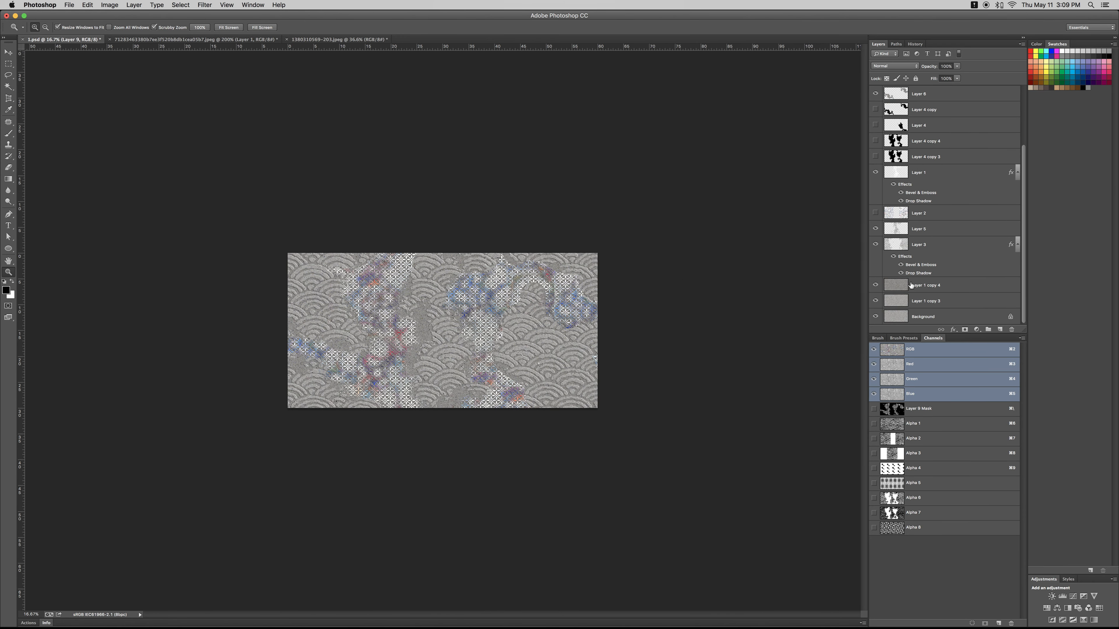
{"action": "left_click", "coordinate": [896, 287]}
{"action": "key", "text": "super+l"}
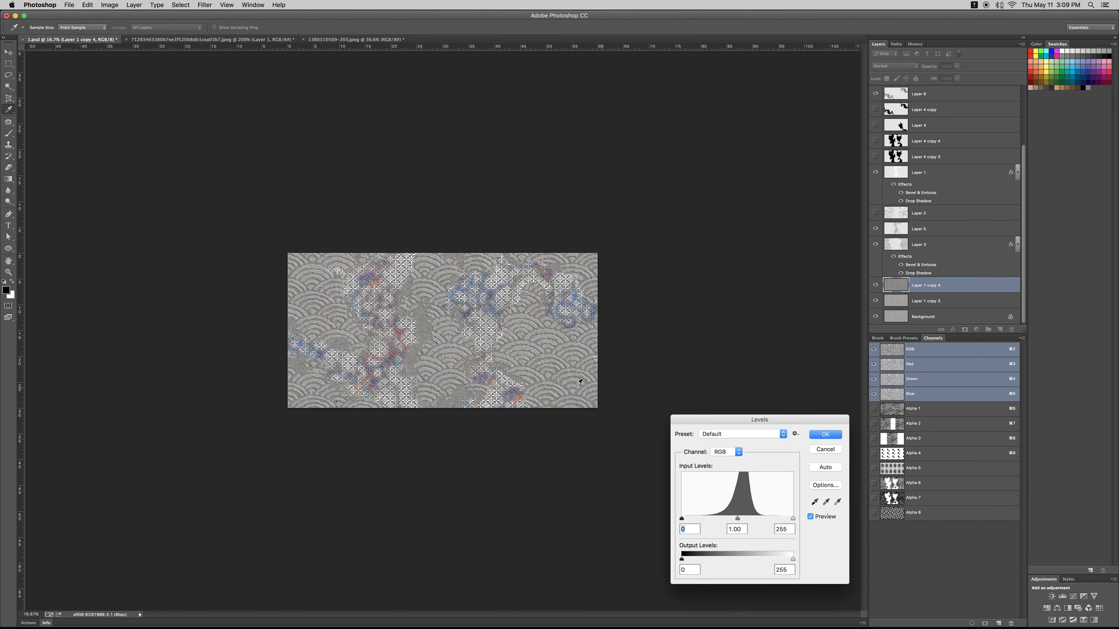
{"action": "key", "text": "Escape"}
{"action": "key", "text": "super+plus"}
{"action": "key", "text": "super+plus"}
{"action": "key", "text": "super+l"}
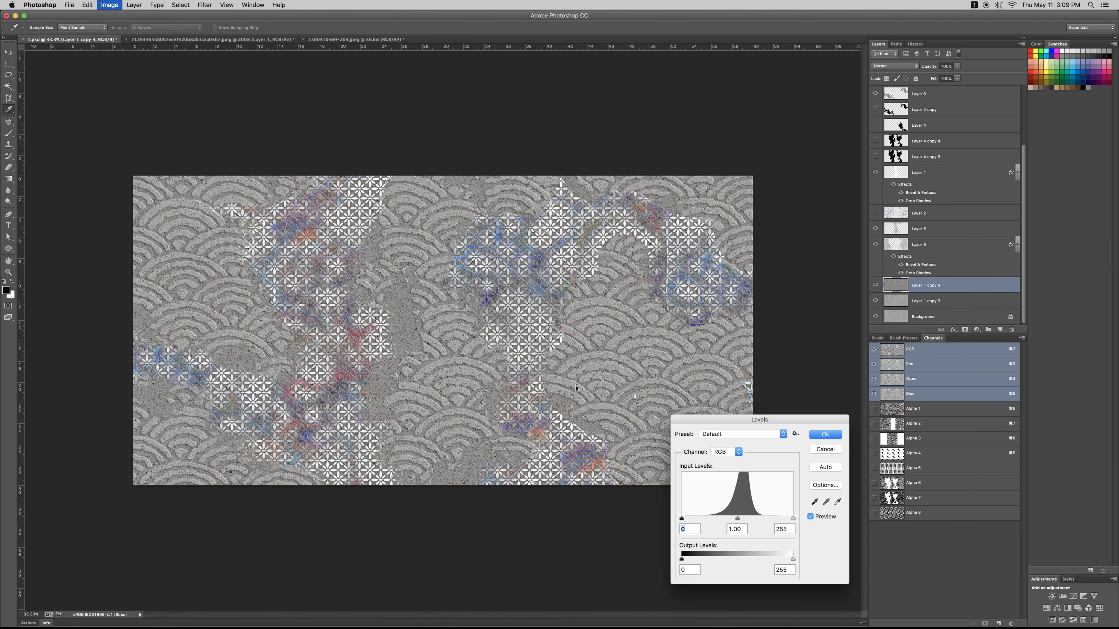
{"action": "left_click_drag", "start_coordinate": [740, 521], "coordinate": [750, 522]}
{"action": "key", "text": "Escape"}
- Add the designer's name as black Arial Bold text over the left waves, on the topmost layer, with only the first letter capitalized
{"action": "key", "text": "t"}
{"action": "left_click", "coordinate": [215, 289]}
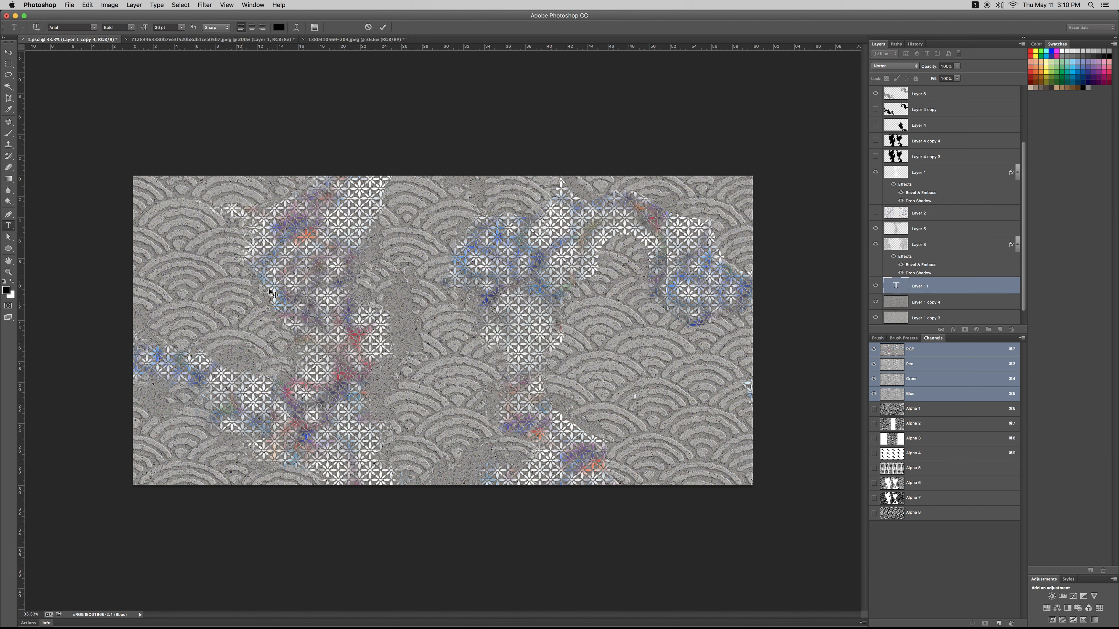
{"action": "type", "text": "HG tandel"}
{"action": "key", "text": "super+Return"}
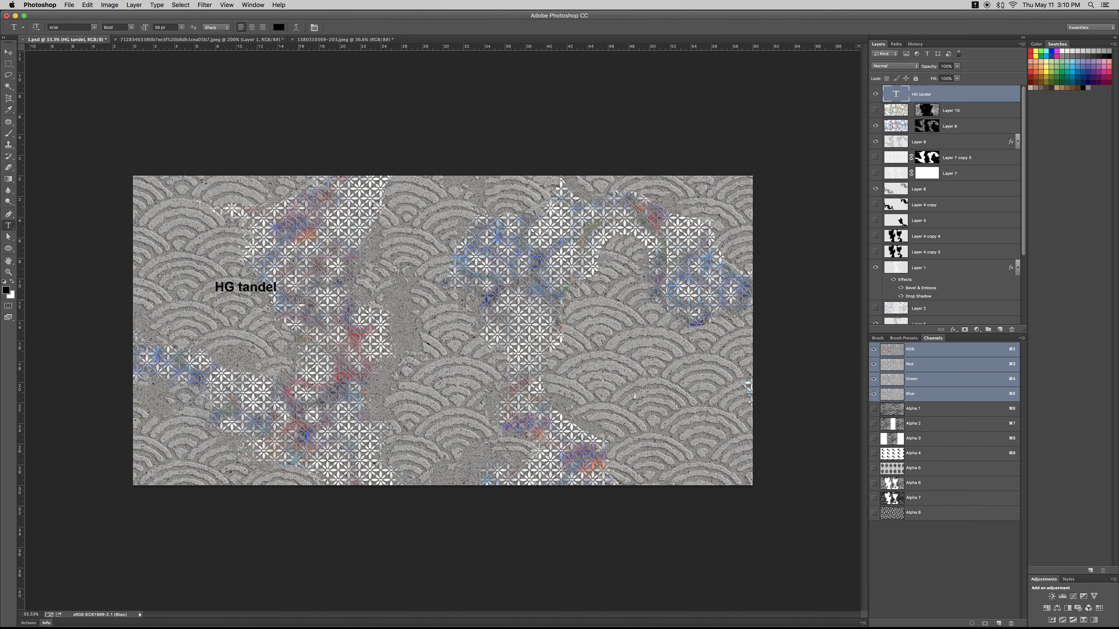
{"action": "left_click", "coordinate": [235, 287]}
{"action": "key", "text": "BackSpace"}
{"action": "type", "text": "g"}
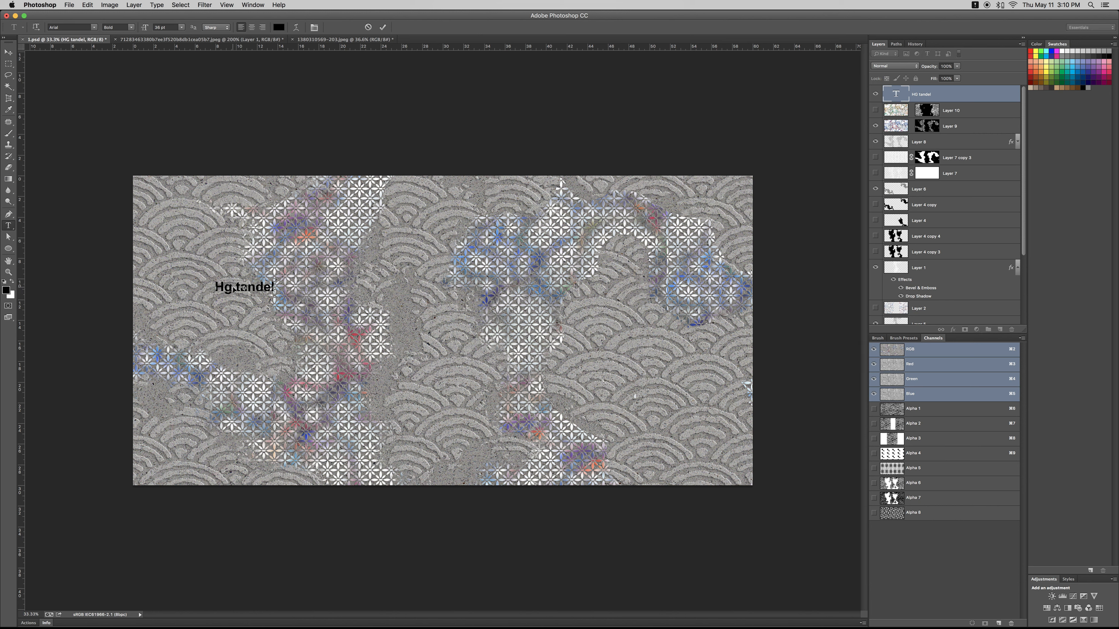
- Change the whole name text to the handwritten script font Anomultsy
{"action": "triple_click", "coordinate": [233, 286]}
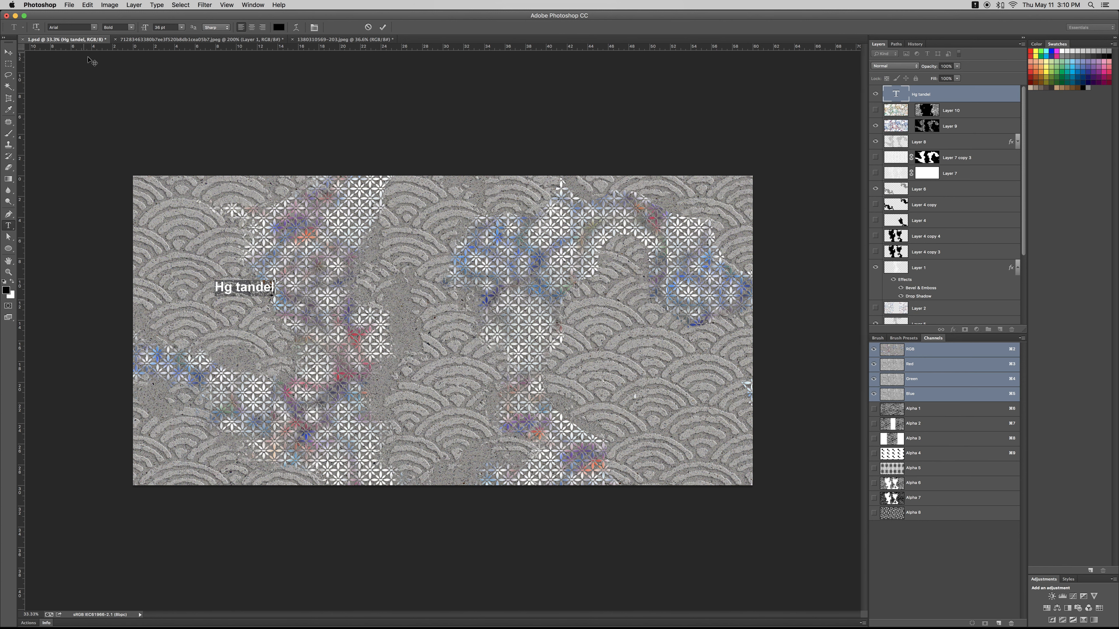
{"action": "left_click", "coordinate": [93, 28]}
{"action": "scroll", "coordinate": [93, 28], "scroll_direction": "up", "scroll_amount": 3}
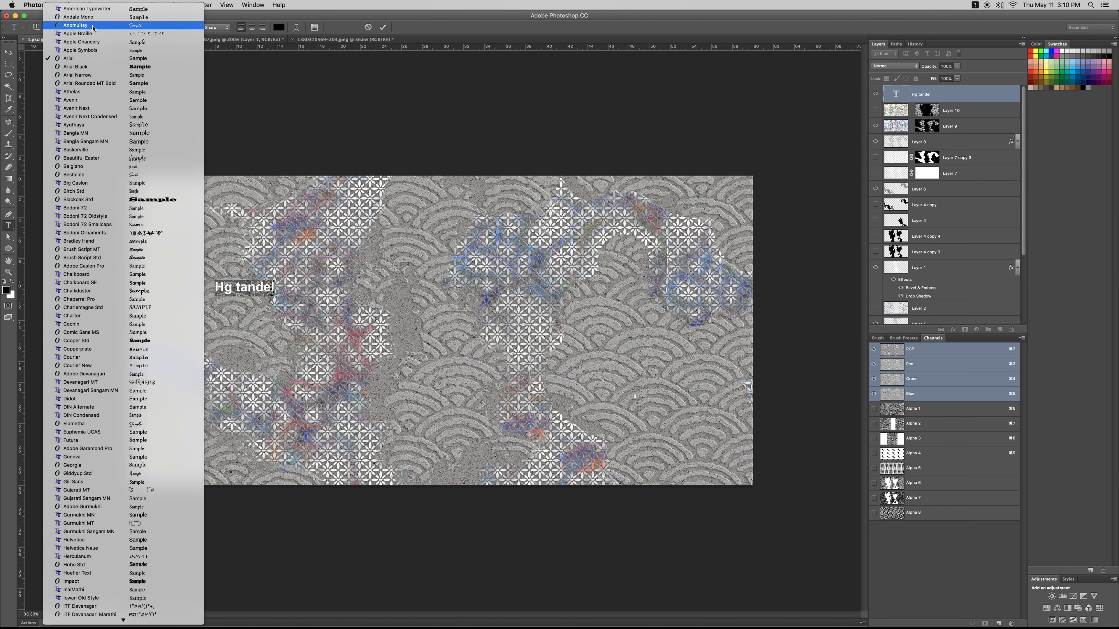
{"action": "left_click", "coordinate": [93, 26]}
- Enlarge the name text to about 164 pt and move it over the waves right of centre in the design's lower half
{"action": "left_click", "coordinate": [8, 52]}
{"action": "key", "text": "super+t"}
{"action": "left_click_drag", "start_coordinate": [262, 281], "coordinate": [431, 225]}
{"action": "left_click_drag", "start_coordinate": [403, 232], "coordinate": [618, 346]}
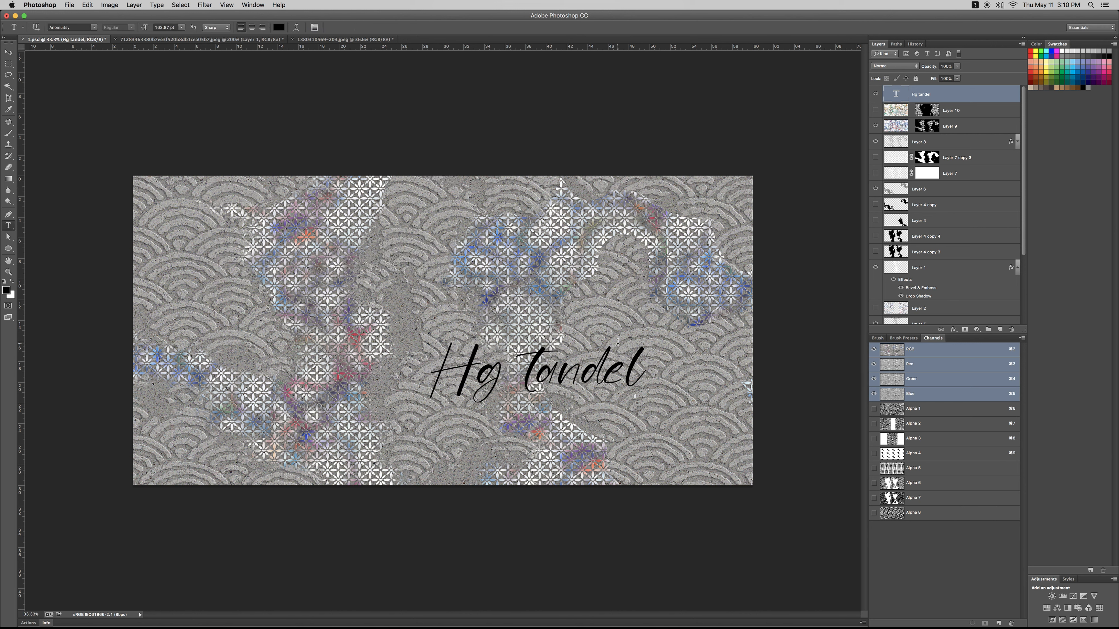